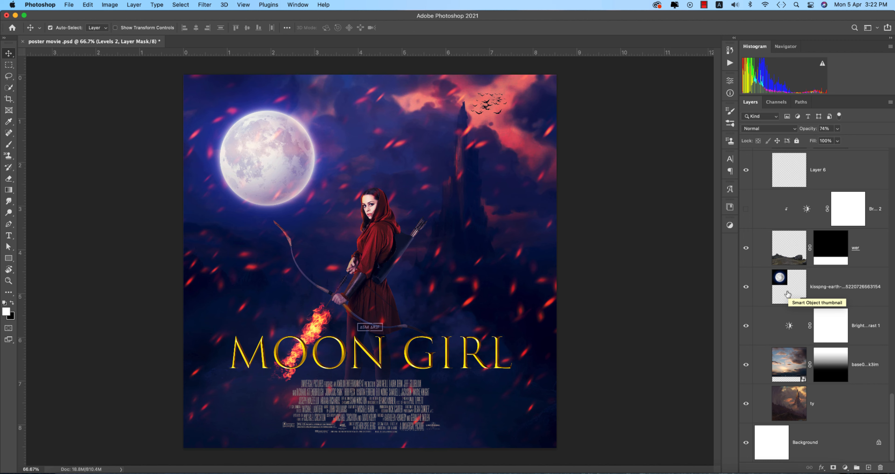
scroll(781, 304, up, 10)
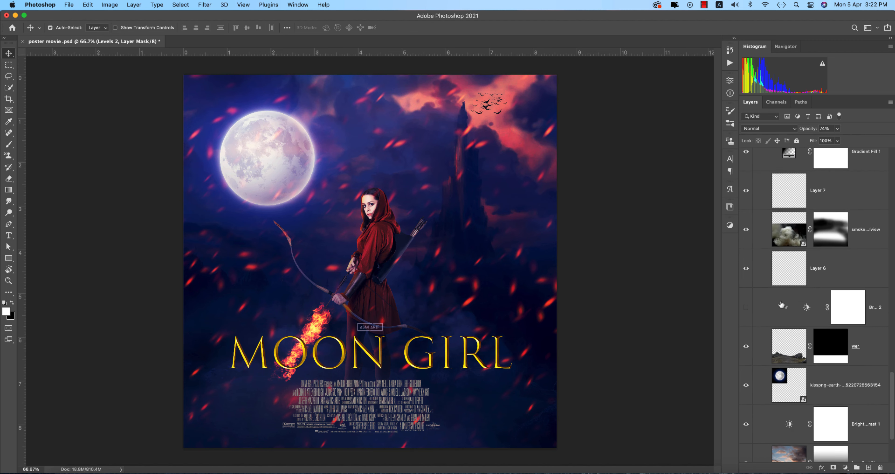
scroll(781, 304, up, 10)
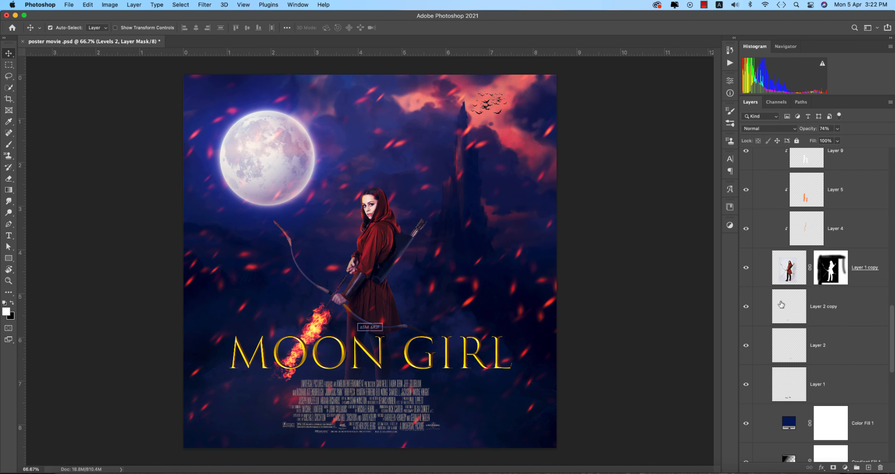
scroll(782, 305, down, 20)
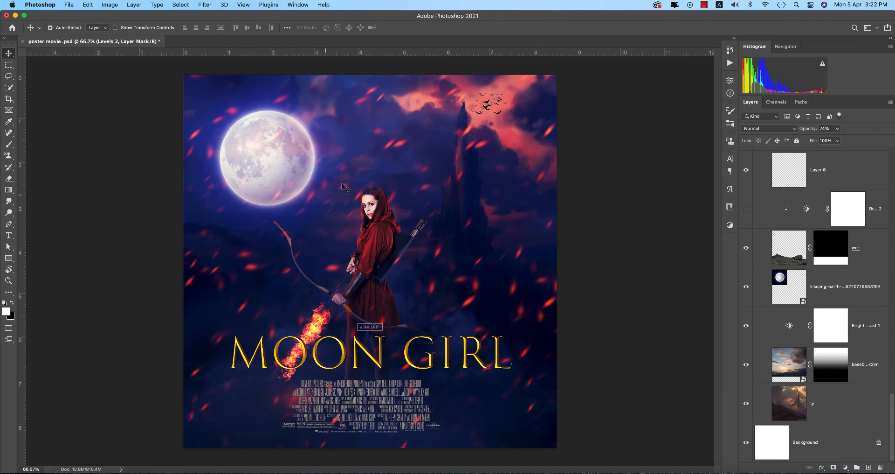
Create a new 2560 x 2560 px document at 300 pixels/inch in RGB Color with a white background.
click(69, 4)
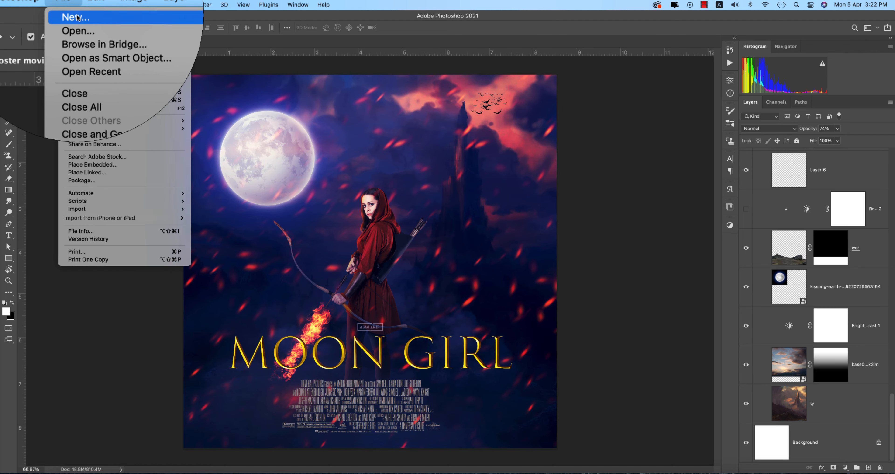
click(73, 13)
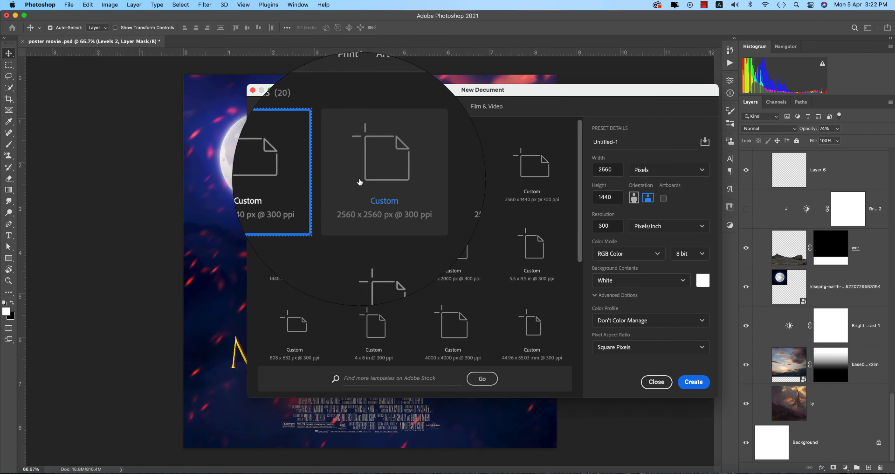
click(373, 174)
double_click(618, 172)
key(Tab)
drag(615, 172, 581, 171)
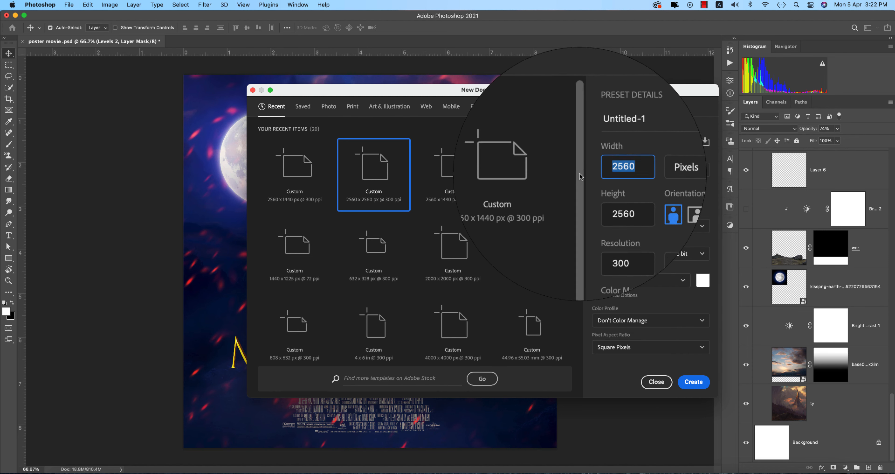
drag(617, 199, 569, 199)
double_click(609, 199)
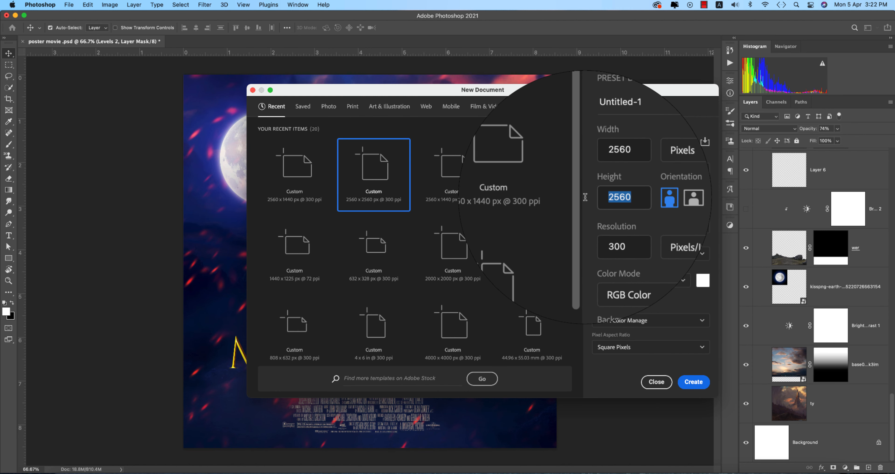
click(585, 167)
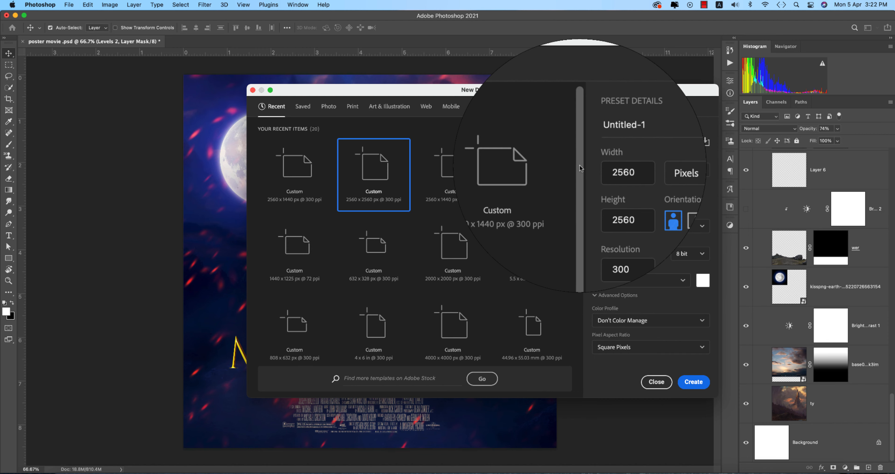
click(697, 384)
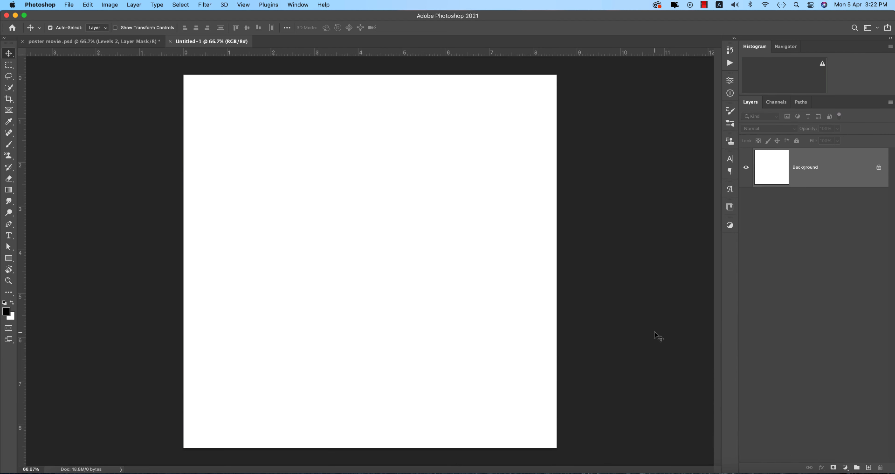
Place the mount_ain_by_somatonic image from the 4-4-21 folder as an embedded object.
click(69, 5)
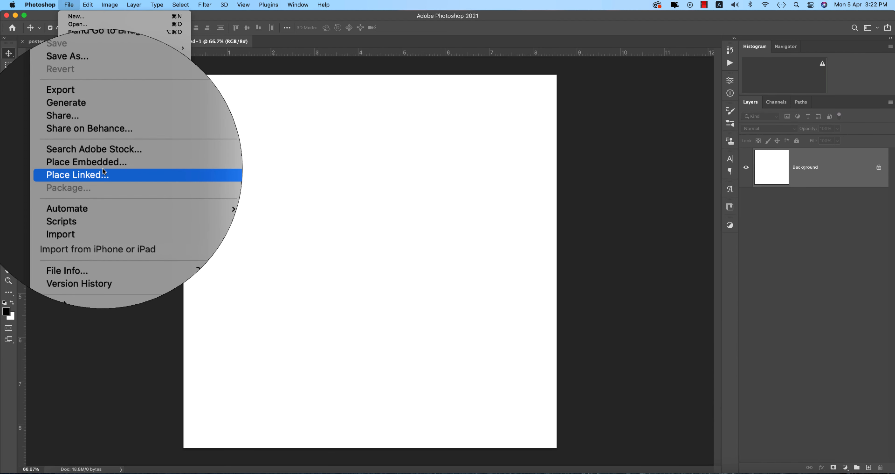
click(103, 165)
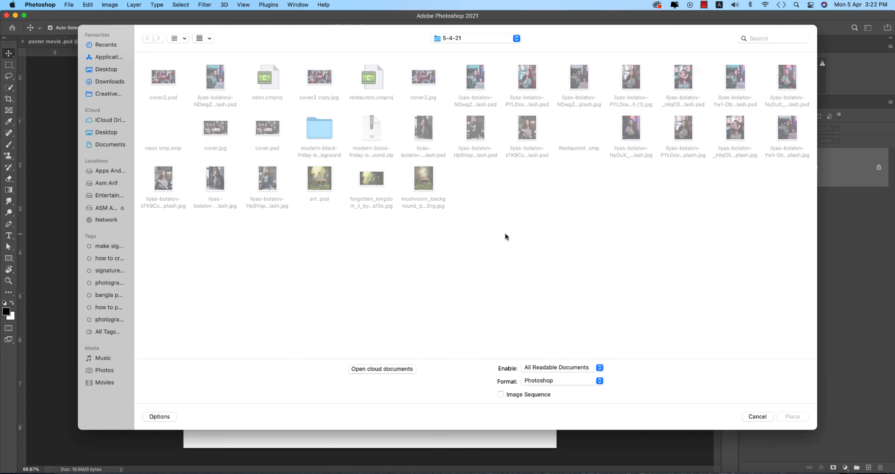
click(113, 171)
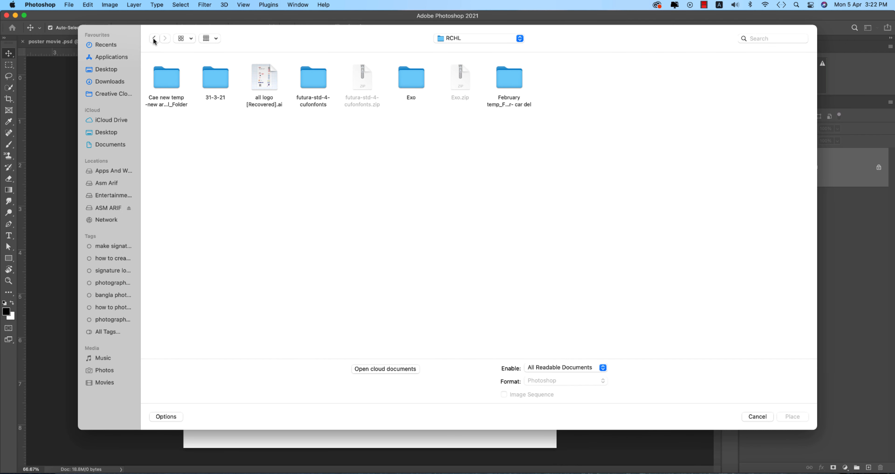
click(154, 38)
double_click(227, 90)
double_click(365, 155)
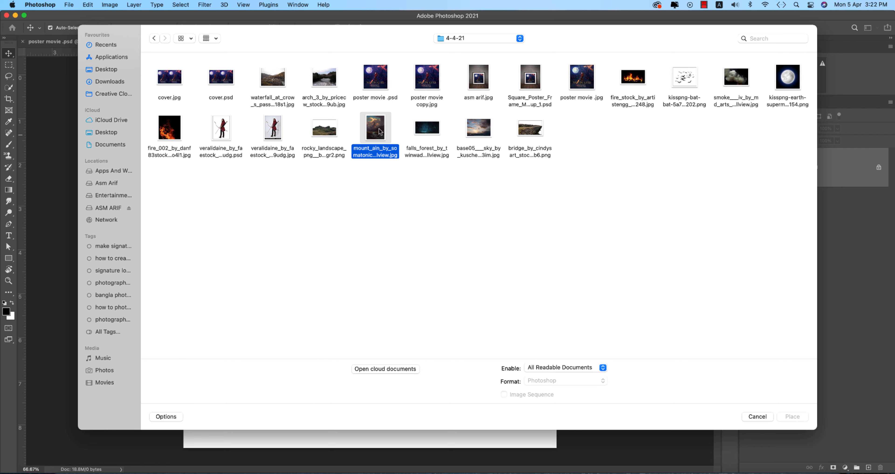
Scale the placed mountain image to fill the canvas width and flip it horizontally.
drag(509, 261, 557, 261)
drag(230, 260, 184, 261)
right_click(318, 243)
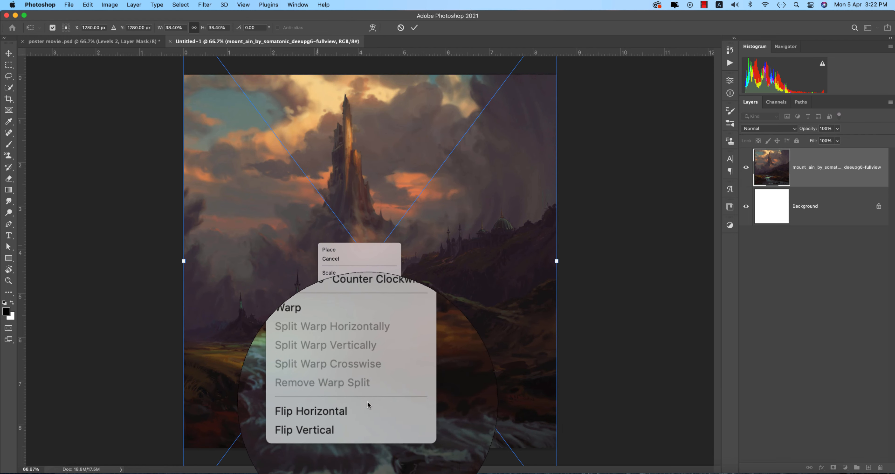
click(369, 406)
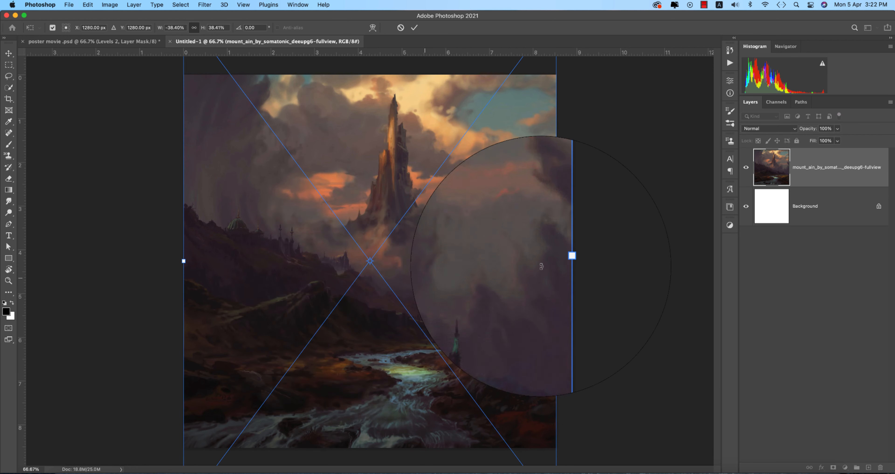
Enlarge the mountain image to about 43%, shift it slightly down, and rasterize its layer.
drag(554, 260, 600, 260)
drag(529, 239, 529, 260)
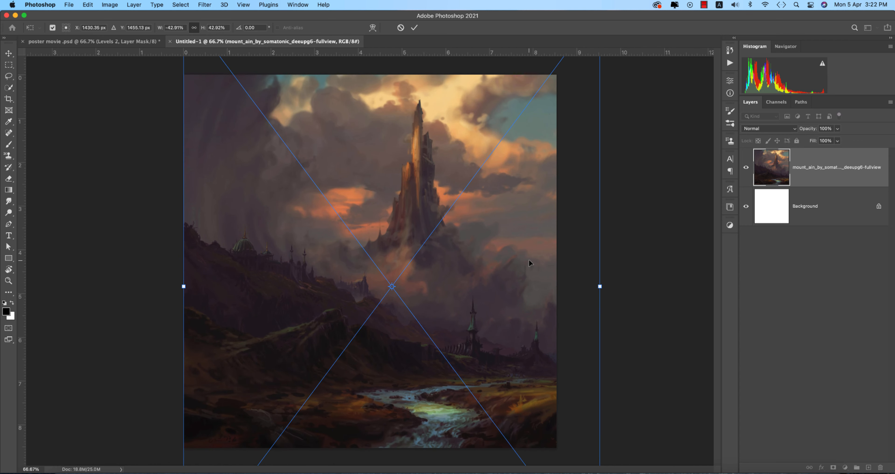
key(Return)
right_click(843, 171)
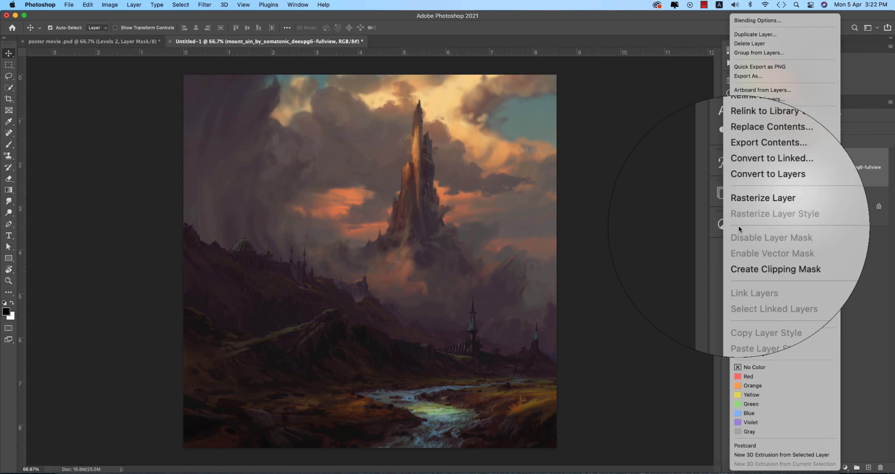
click(741, 212)
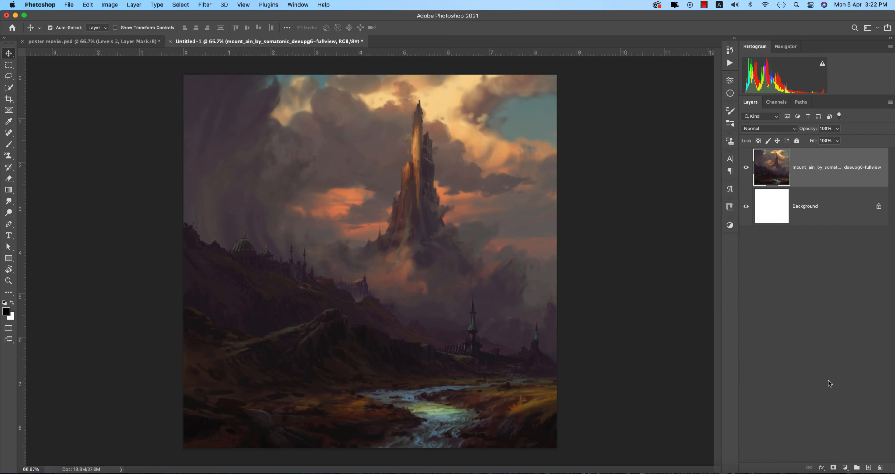
Place the rocky_landscape PNG from the 4-4-21 folder as an embedded object.
click(74, 7)
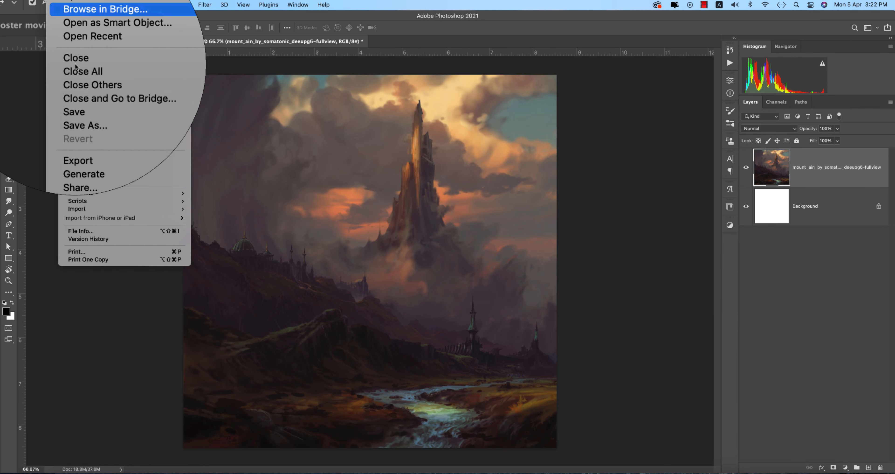
click(96, 164)
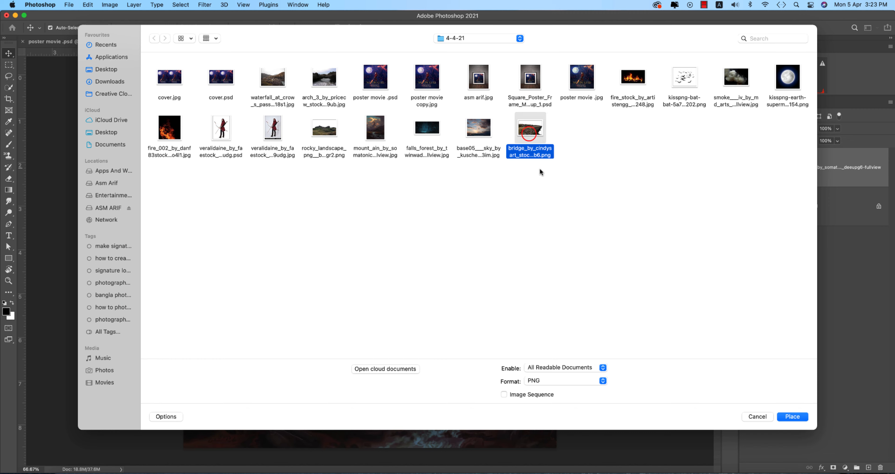
click(317, 129)
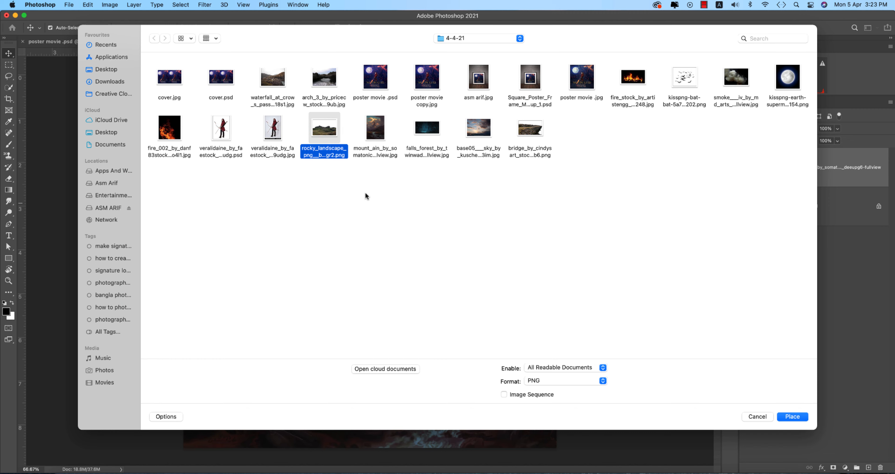
click(796, 421)
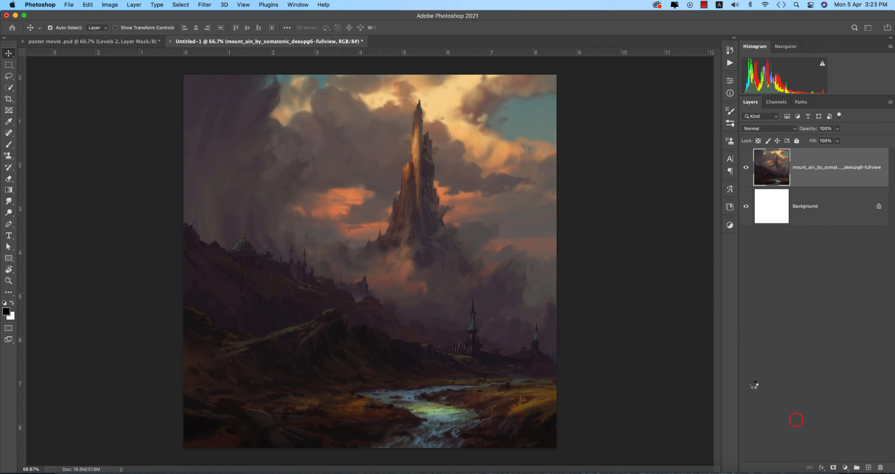
Enlarge the rocky landscape beyond the canvas width and position it as foreground over the lower part of the canvas.
drag(480, 240, 483, 297)
drag(557, 316, 640, 315)
drag(533, 359, 473, 354)
key(Return)
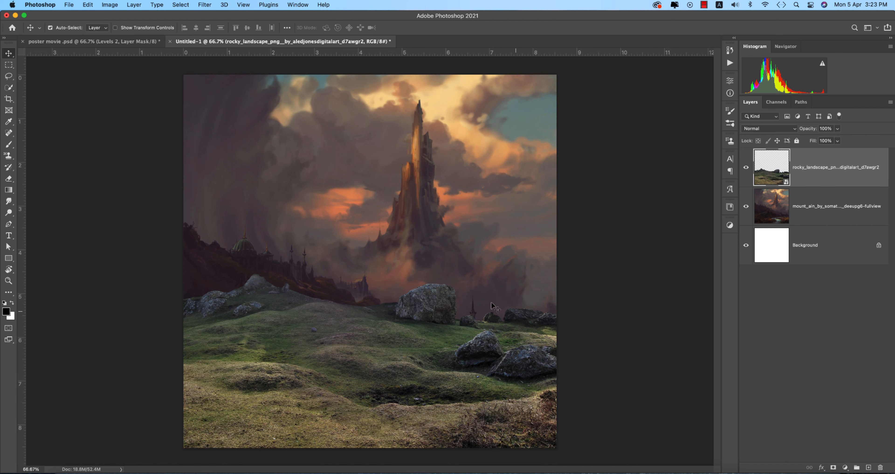
Scale the mountain layer to about 115% and reposition it so the peak rises behind the rocky foreground.
mouse_move(414, 222)
mouse_down()
mouse_move(407, 279)
mouse_move(408, 228)
mouse_up()
key(super+t)
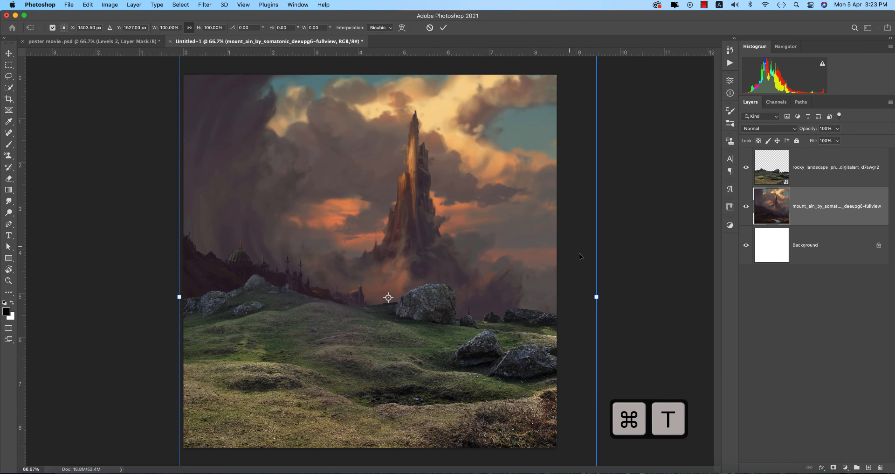
drag(597, 296, 659, 298)
drag(468, 179, 467, 200)
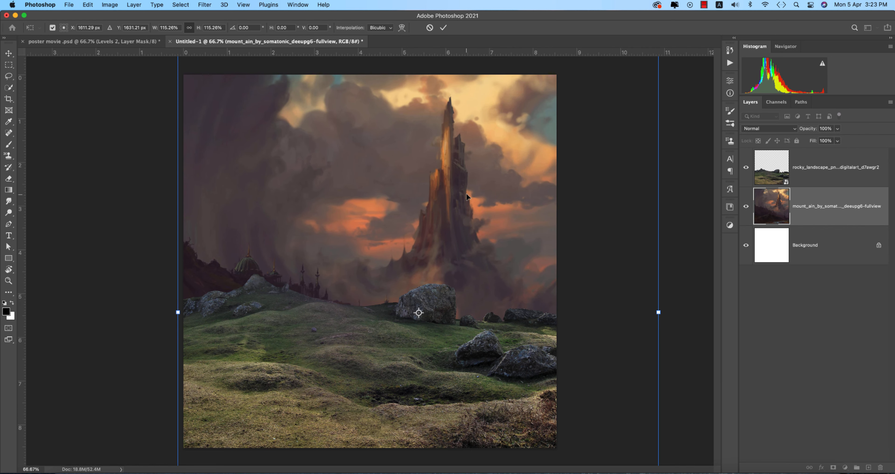
key(Return)
Rasterize the rocky landscape layer and add a layer mask to it.
right_click(814, 168)
click(746, 205)
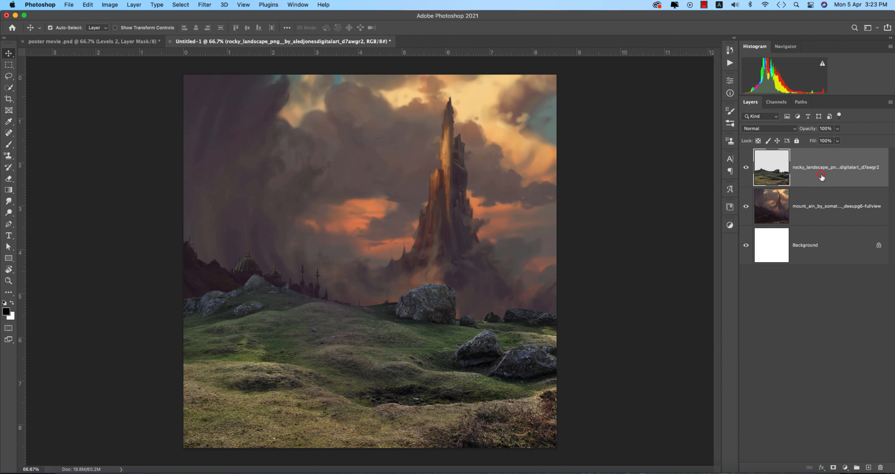
click(833, 467)
Apply short linear black-to-white gradients on the landscape's mask to hide everything above the grassy horizon.
key(g)
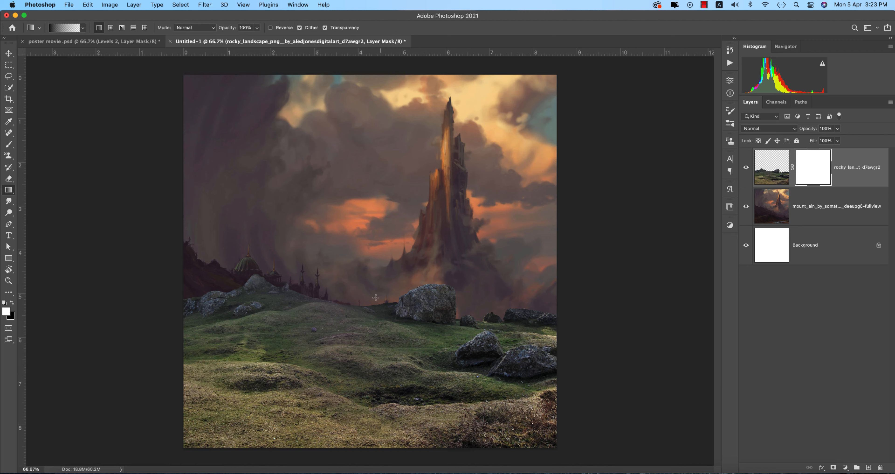
drag(360, 299, 363, 305)
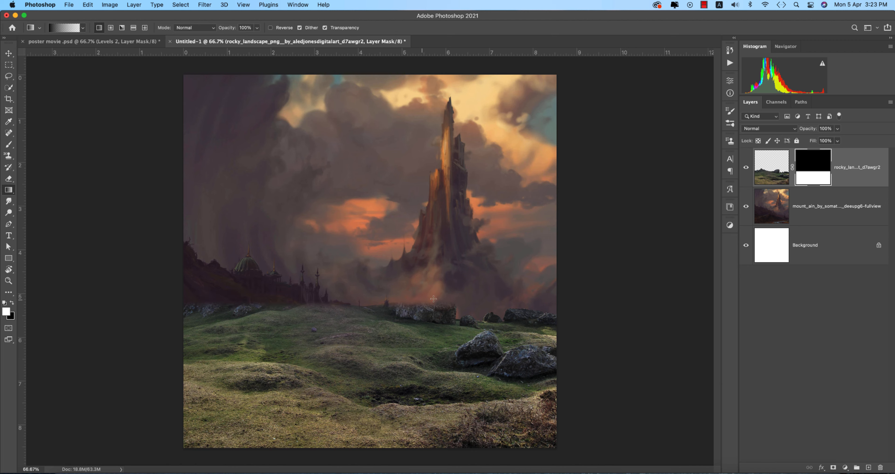
drag(452, 314, 461, 309)
drag(530, 310, 553, 328)
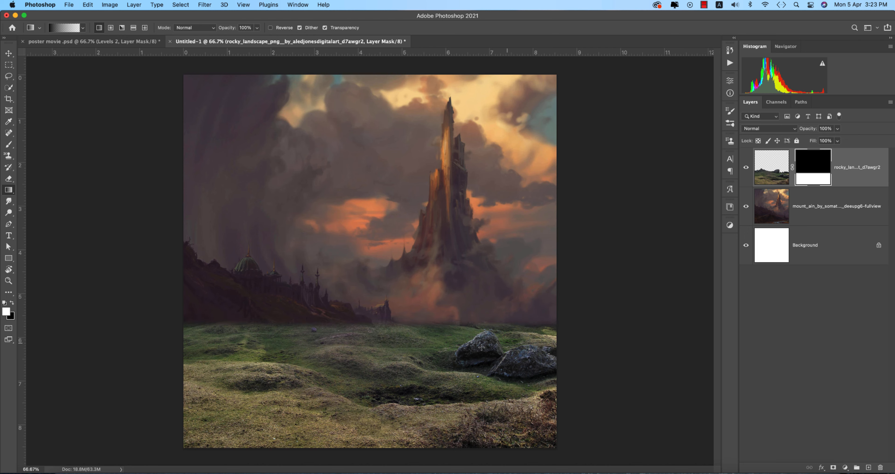
Paint white on the landscape's mask near the left end of the horizon with a soft round 700 px brush, undoing the last stroke.
click(8, 144)
right_click(261, 305)
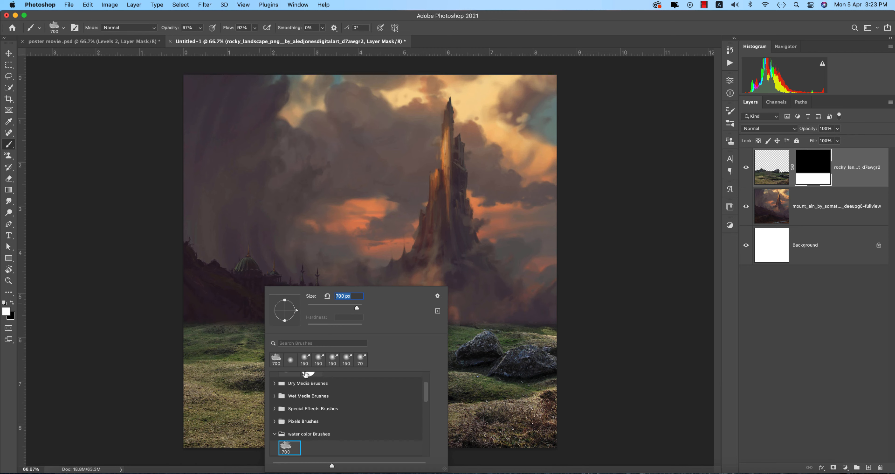
click(291, 362)
click(499, 36)
drag(282, 345, 185, 329)
mouse_move(192, 295)
mouse_down()
mouse_move(191, 348)
mouse_move(192, 321)
mouse_up()
key(super+z)
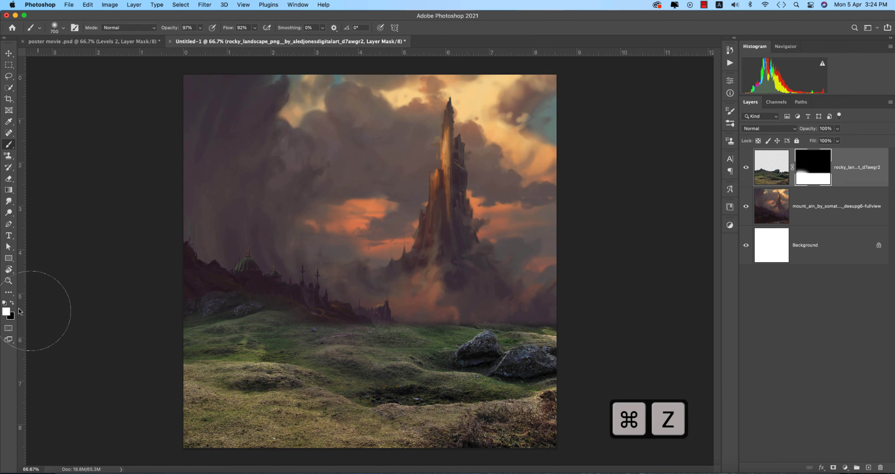
Dab white on the mask along the grass line to softly restore the horizon and its rocks, and switch to the Move tool.
click(279, 343)
click(355, 355)
click(361, 355)
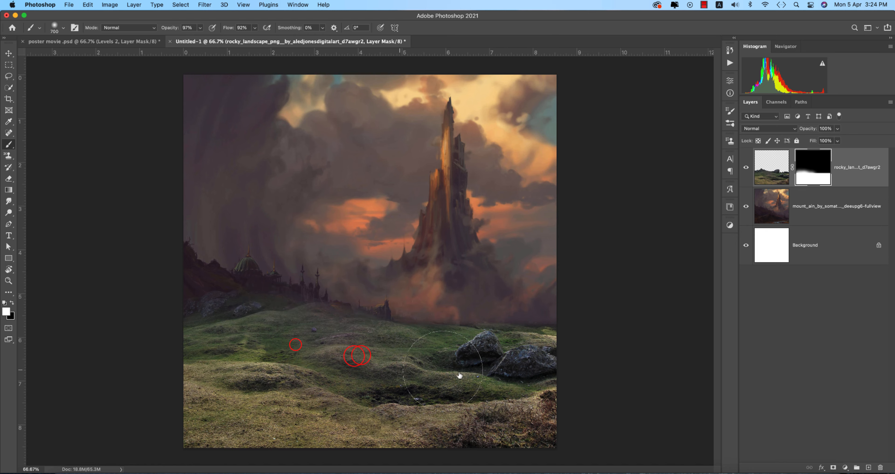
click(492, 362)
click(520, 361)
click(546, 349)
click(550, 351)
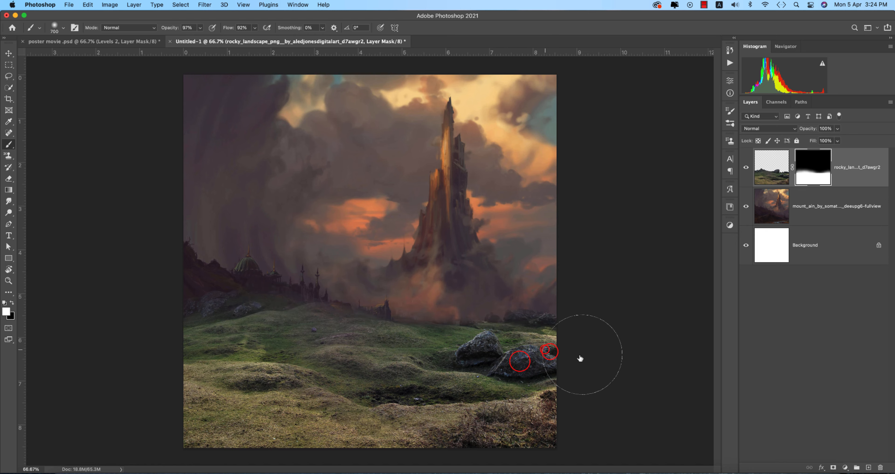
click(239, 346)
click(208, 343)
click(191, 340)
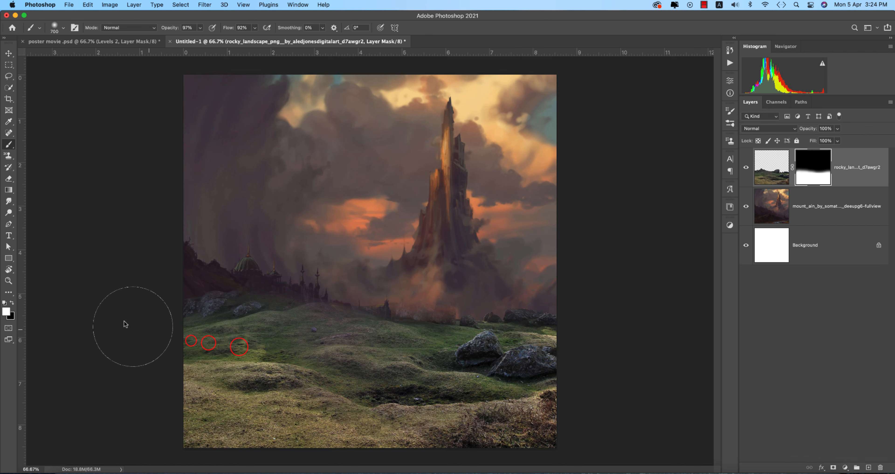
click(7, 53)
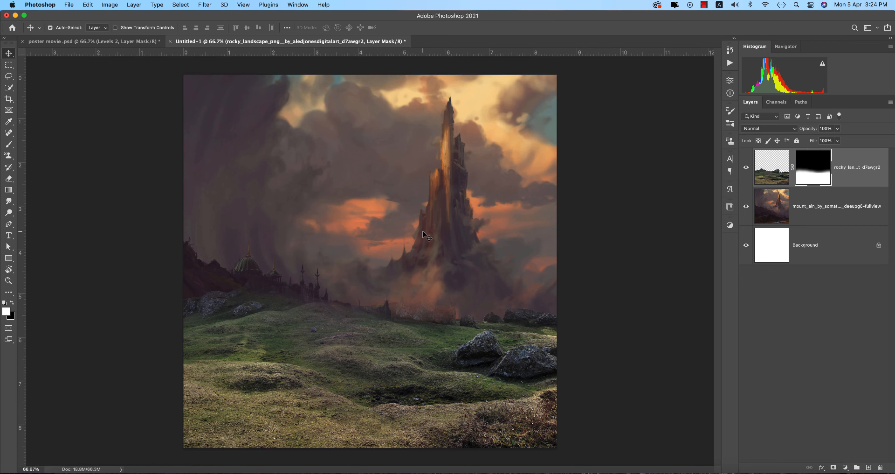
Add a dark blue Solid Color fill layer above the rocky landscape and set its blend mode to Soft Light.
click(845, 467)
click(841, 267)
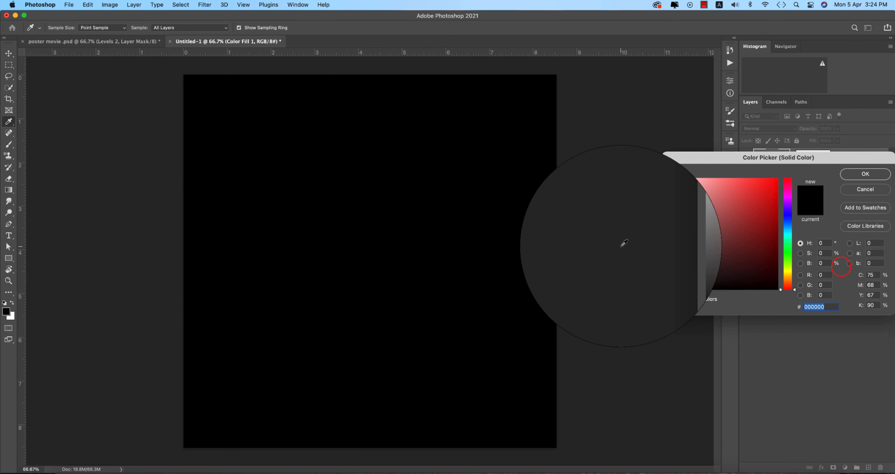
click(768, 245)
click(786, 224)
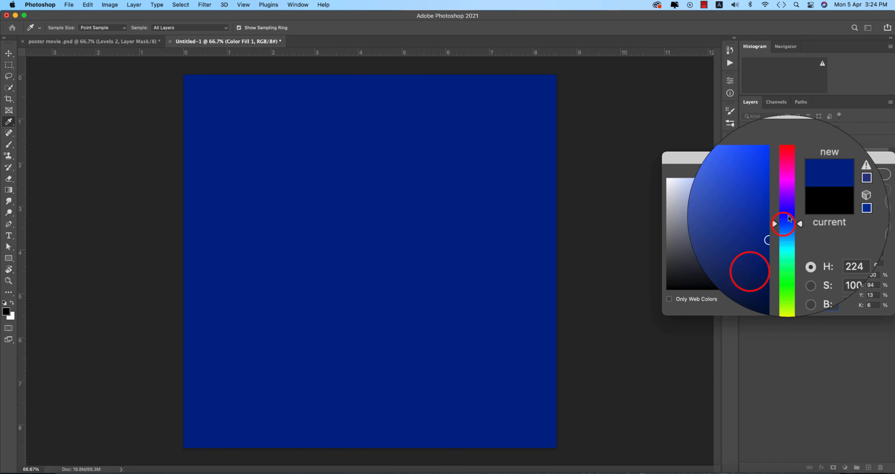
click(877, 172)
click(774, 127)
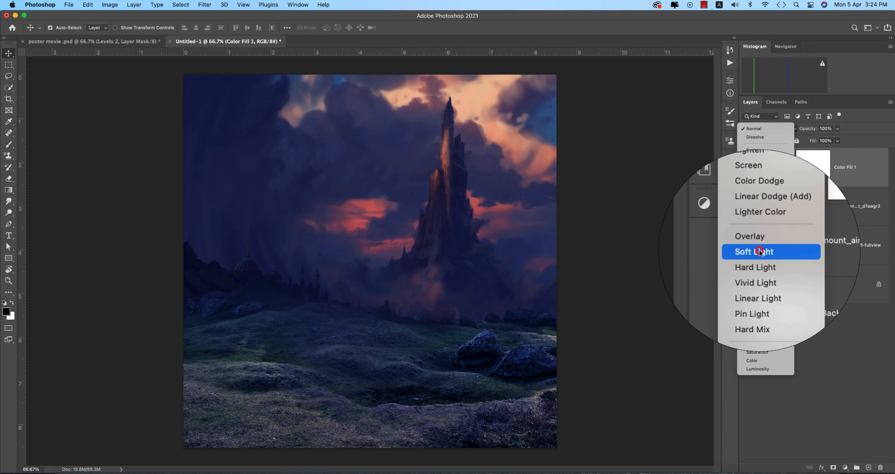
click(760, 251)
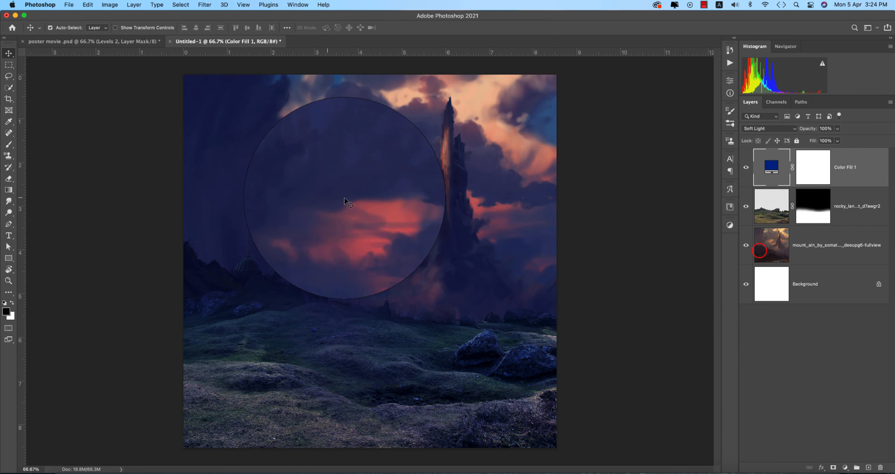
Strongly reduce the rocky landscape layer's saturation with the Camera Raw Filter.
click(771, 211)
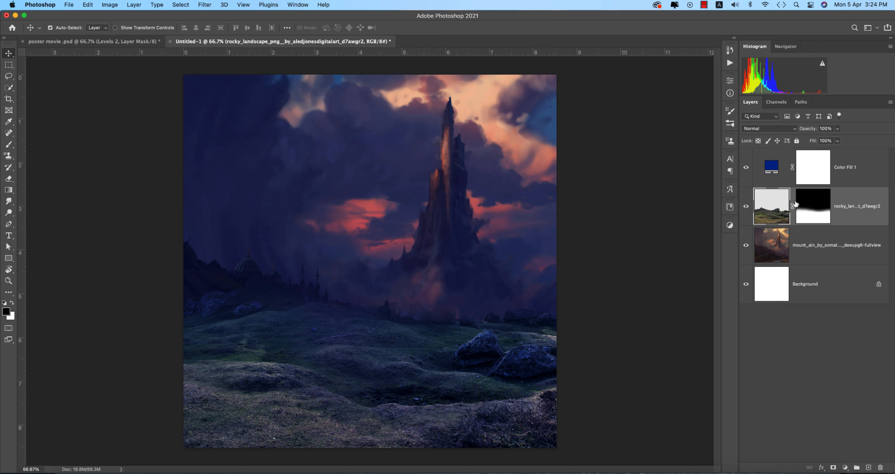
click(210, 5)
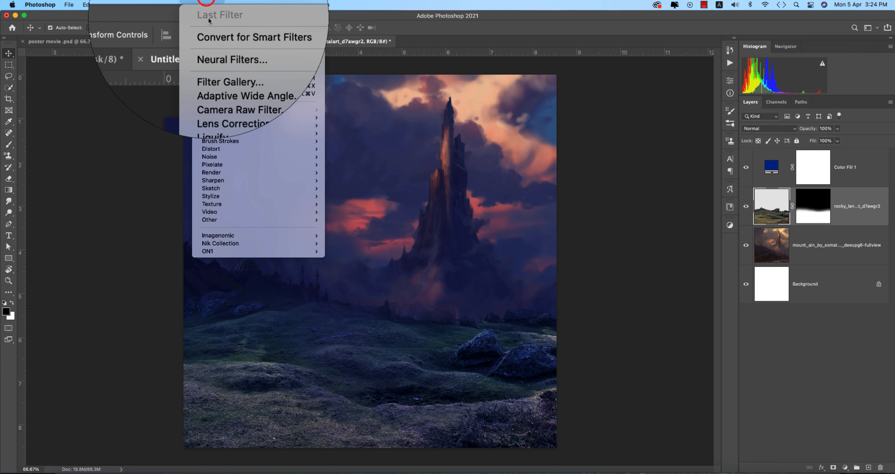
click(221, 71)
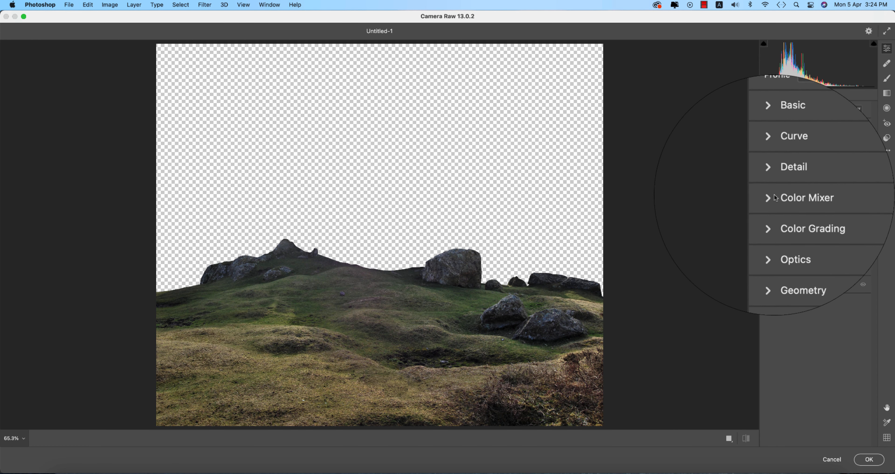
click(771, 145)
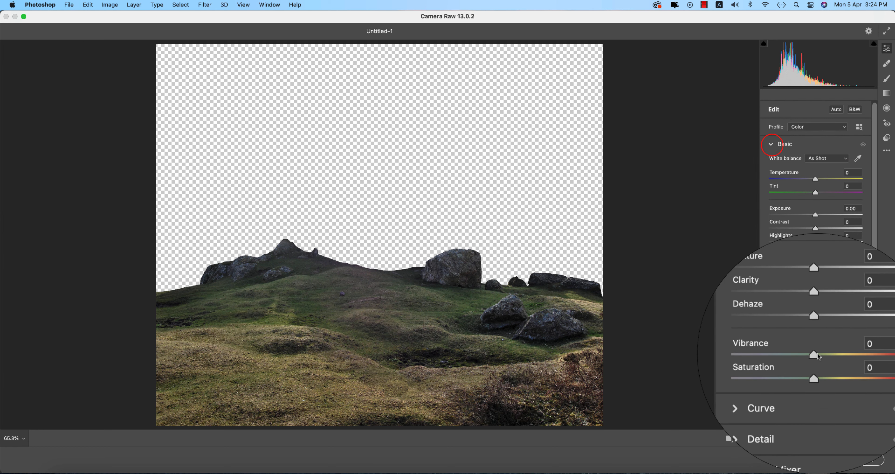
drag(812, 368, 798, 369)
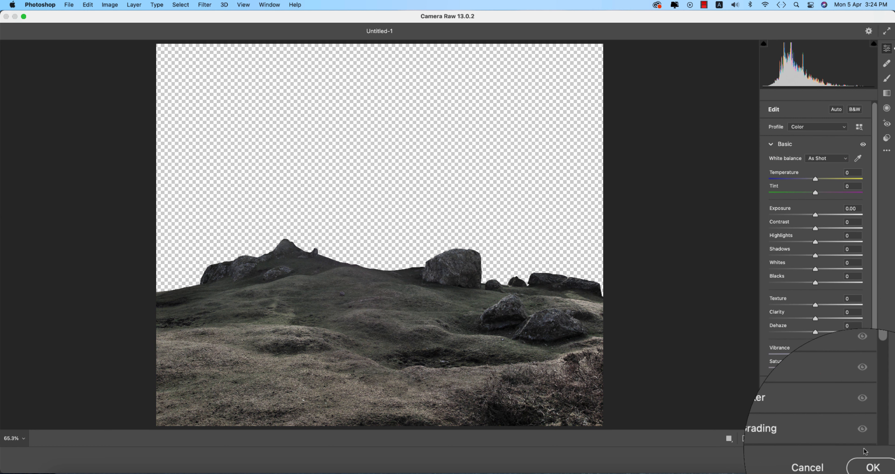
click(870, 465)
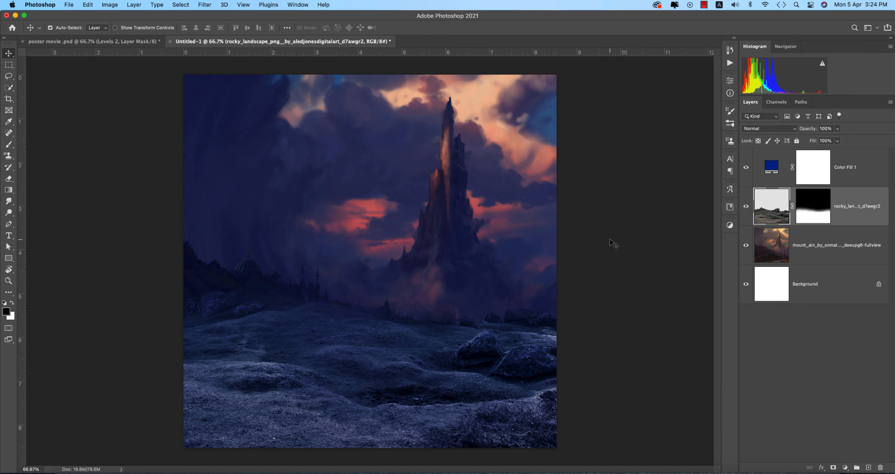
Delete the layer mask from the rocky landscape layer.
click(823, 203)
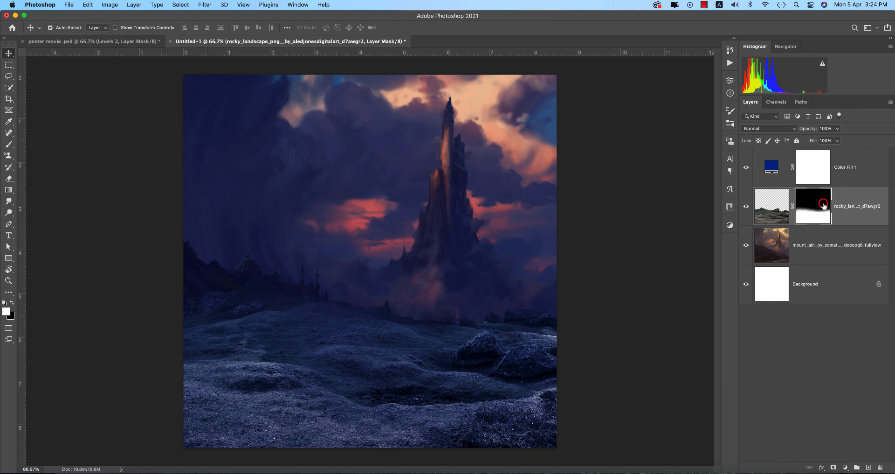
right_click(824, 206)
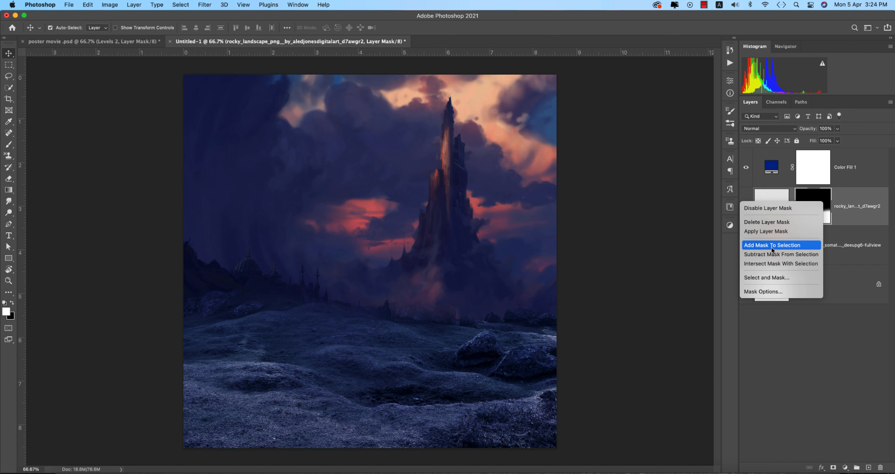
click(756, 224)
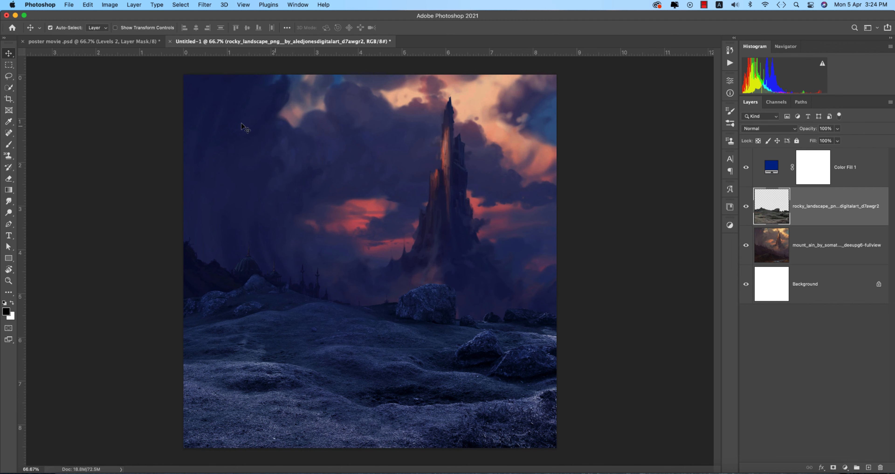
Place the full moon image kisspng-earth-superm…154.png and scale it to about 15% in the canvas's upper-left corner.
click(68, 4)
click(98, 163)
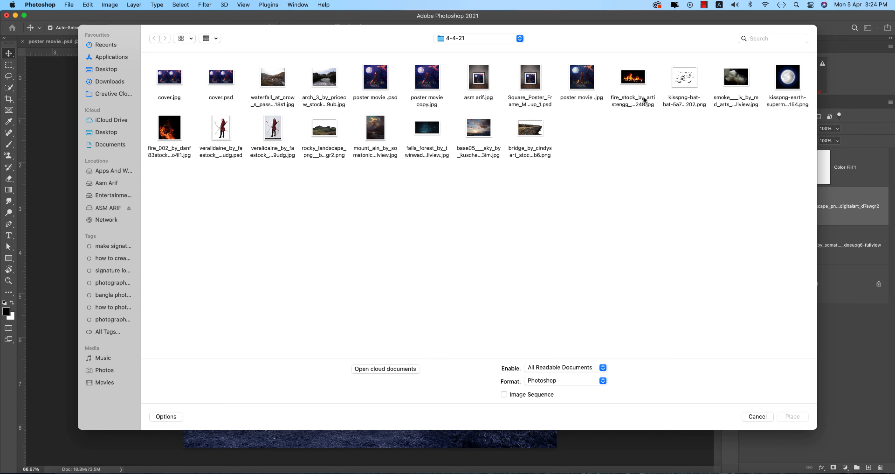
double_click(782, 76)
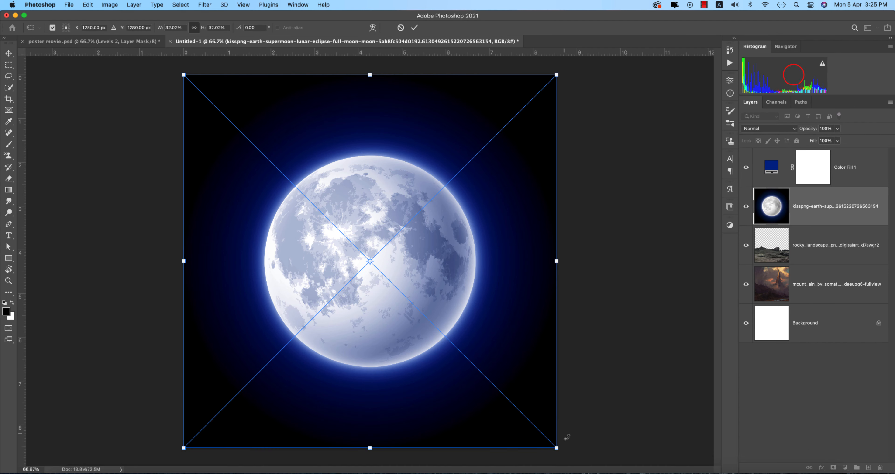
mouse_move(558, 449)
mouse_down()
mouse_move(321, 207)
mouse_move(353, 271)
mouse_up()
click(415, 27)
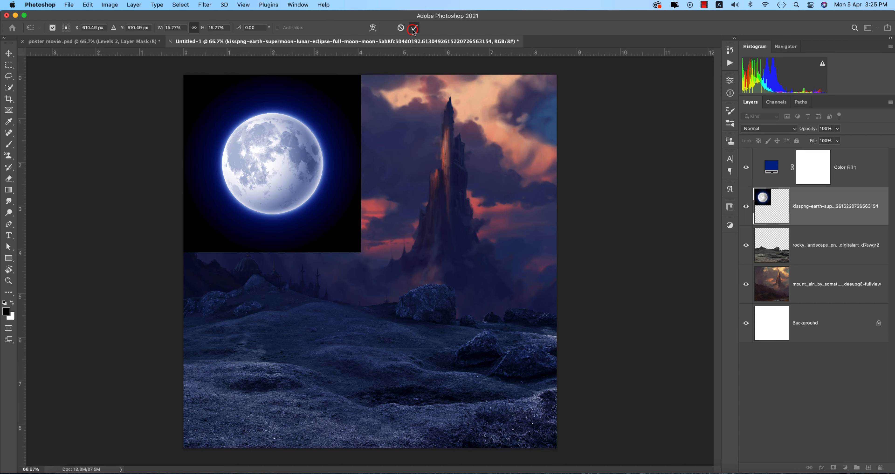
Set the moon layer's blend mode to Screen, move it above the blue Color Fill layer and deselect it.
click(784, 129)
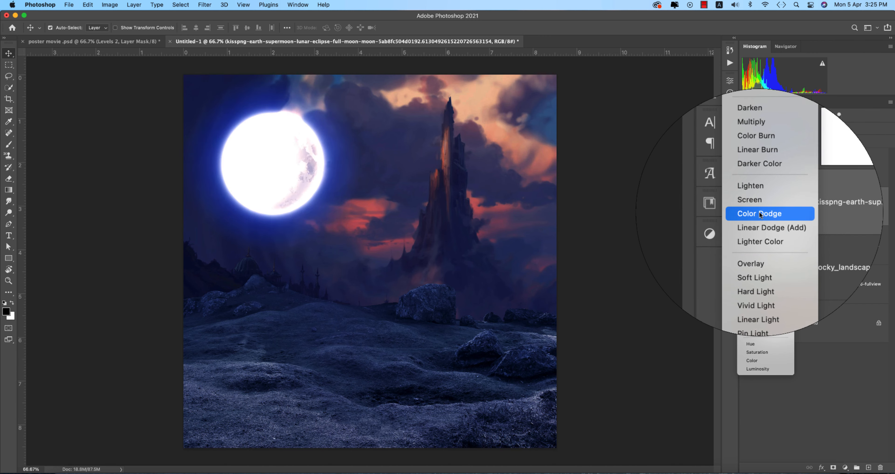
click(760, 205)
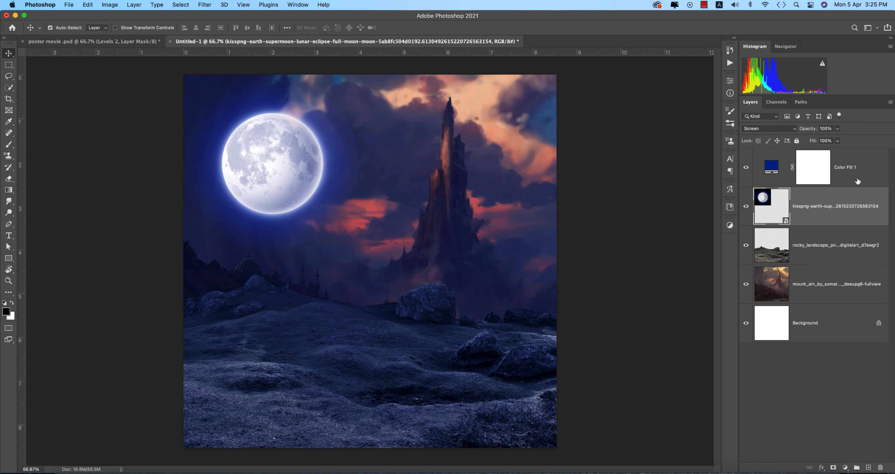
drag(818, 203, 817, 163)
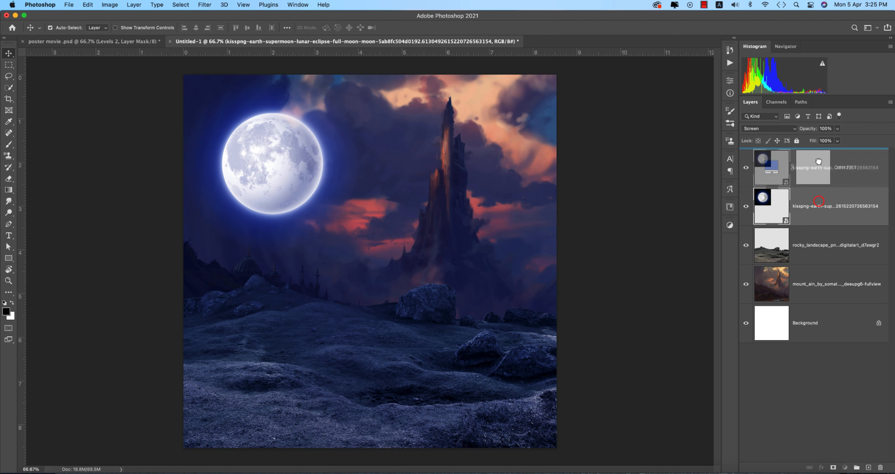
click(635, 252)
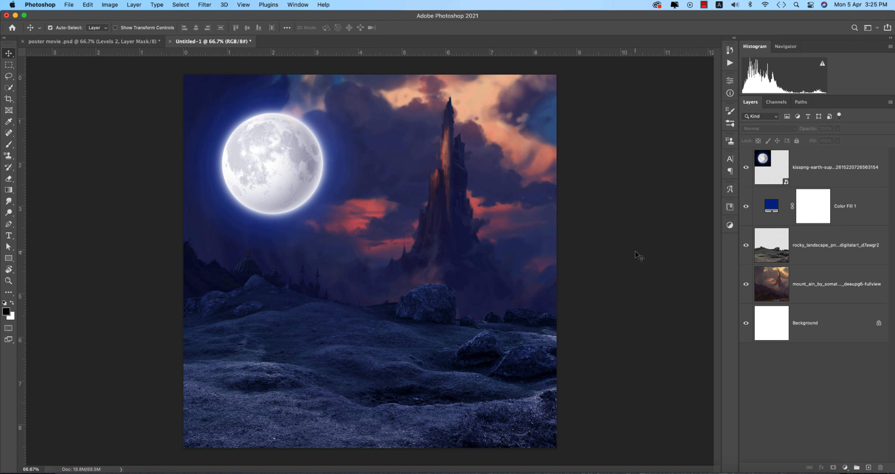
Save the layered document in the 4-4-21 folder as tutorial-1.psd.
key(super+s)
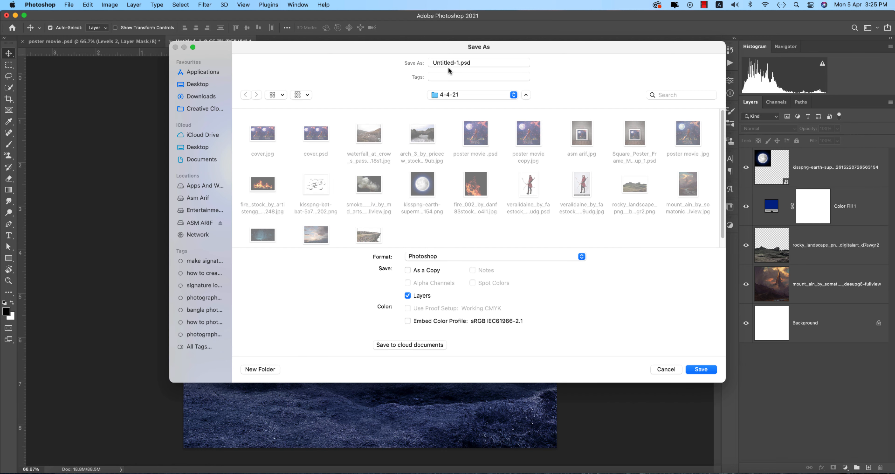
double_click(454, 64)
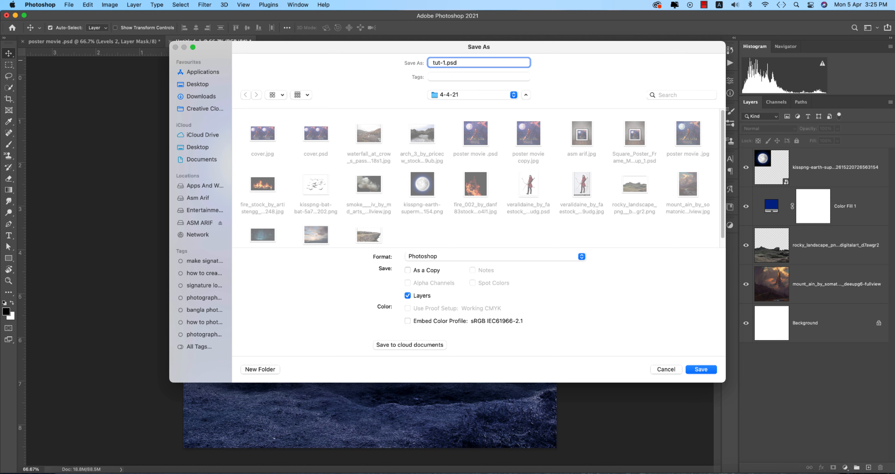
text(orial)
key(Return)
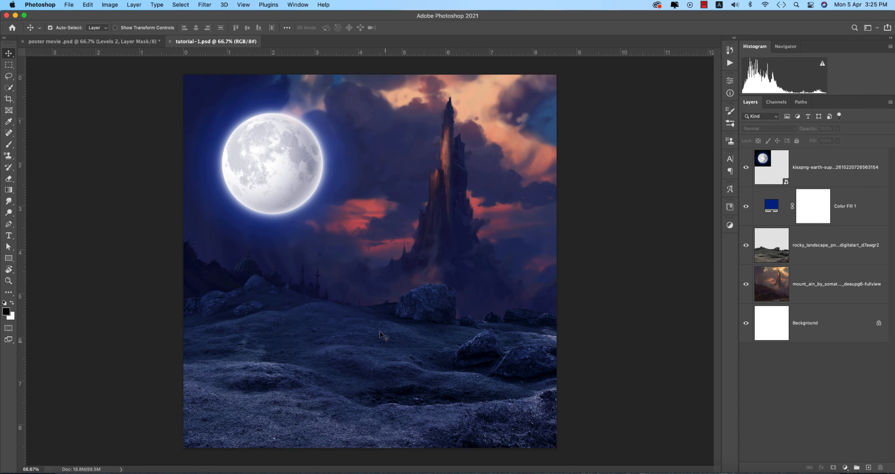
Open the archer photo veralidaine_by_faestock_ddm9udg.jpg from the 4-4-21 folder.
click(65, 6)
click(77, 23)
click(319, 131)
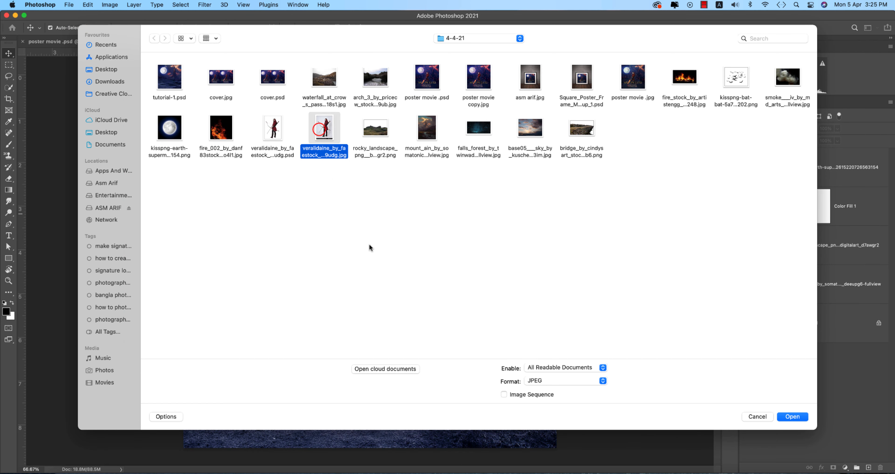
click(788, 421)
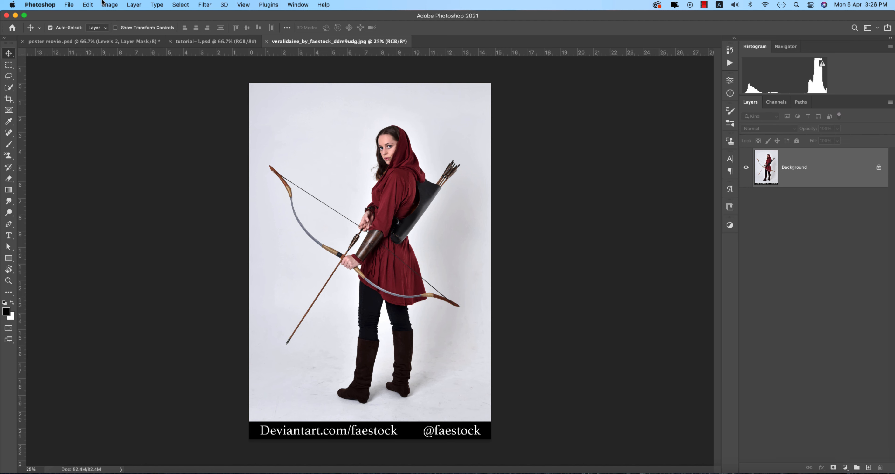
Select the archer with her bow, arrow and quiver using the Quick Selection tool.
click(11, 88)
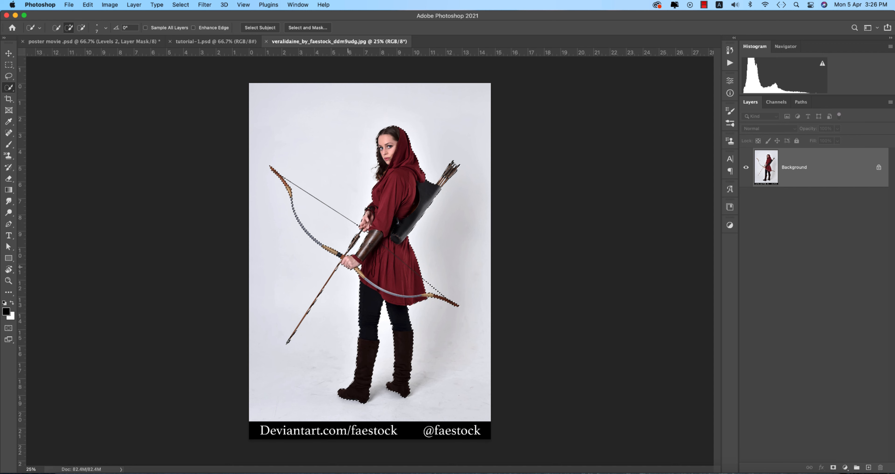
scroll(330, 281, up, 8)
scroll(314, 288, up, 6)
scroll(267, 298, up, 7)
scroll(267, 296, down, 12)
drag(376, 164, 527, 288)
drag(470, 395, 533, 179)
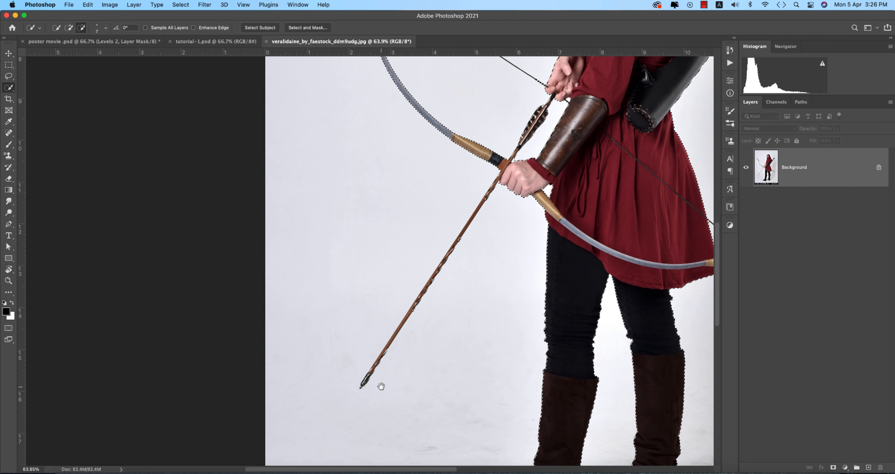
Add the arrow's metal tip and the adjoining end of its shaft to the selection with a 15 px Quick Selection brush.
scroll(380, 384, up, 8)
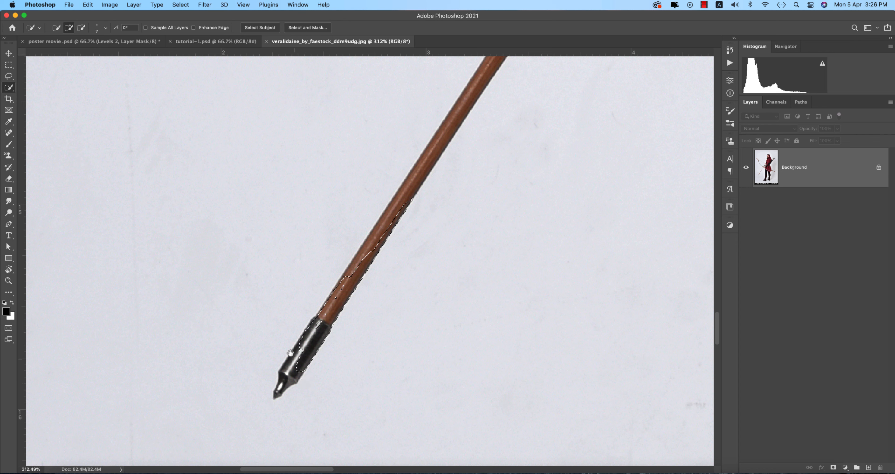
key(])
key(])
key(])
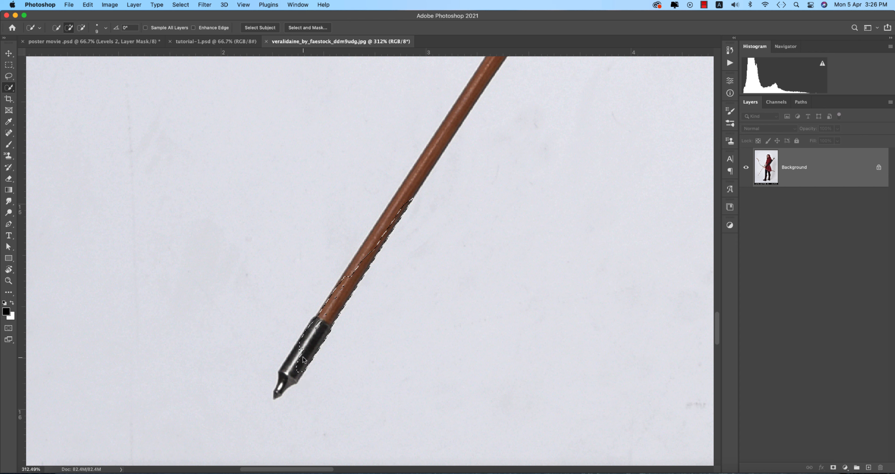
key(])
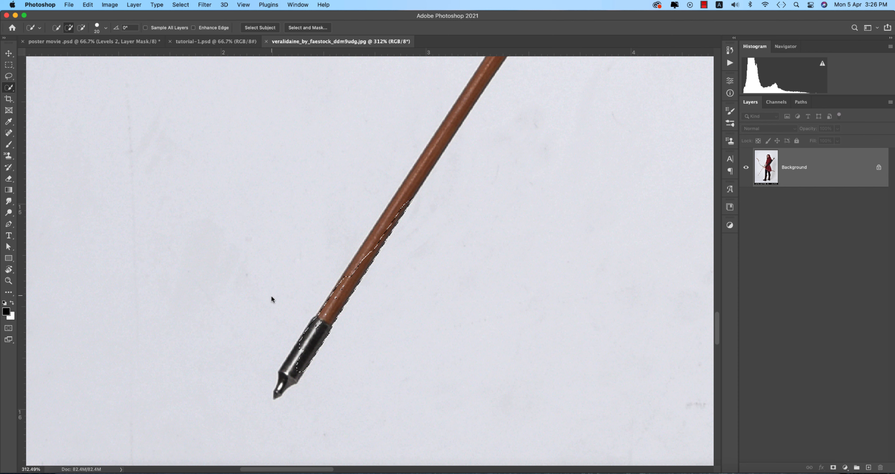
key(bracketleft)
mouse_move(286, 381)
mouse_down()
mouse_move(291, 364)
mouse_move(278, 391)
mouse_up()
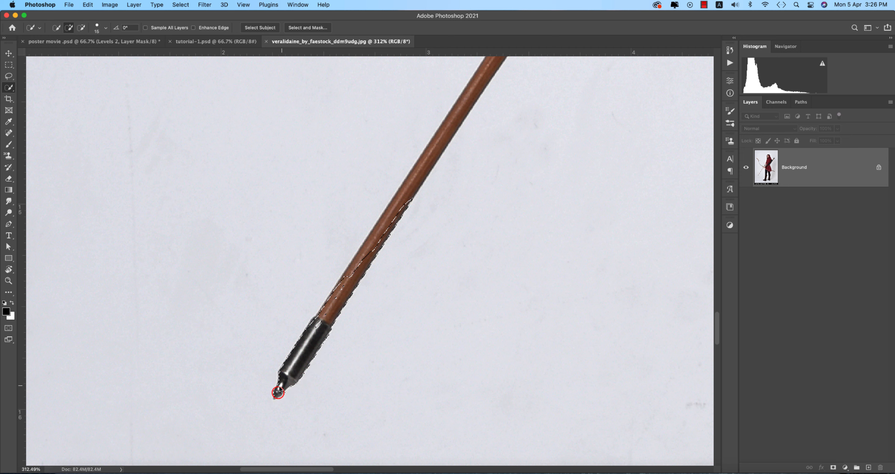
click(276, 393)
drag(308, 335, 325, 316)
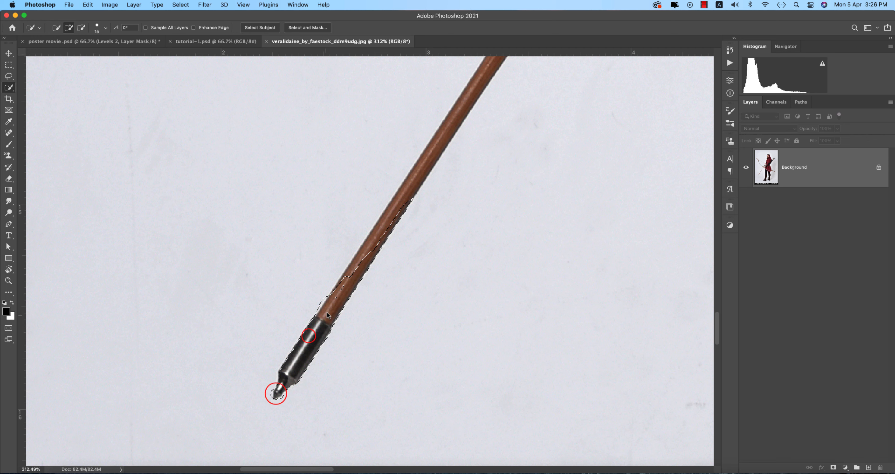
Add the rest of the arrow's wooden shaft to the selection and subtract the stray background along its edge.
mouse_move(355, 261)
mouse_down()
mouse_move(442, 150)
mouse_move(365, 326)
mouse_move(410, 257)
mouse_up()
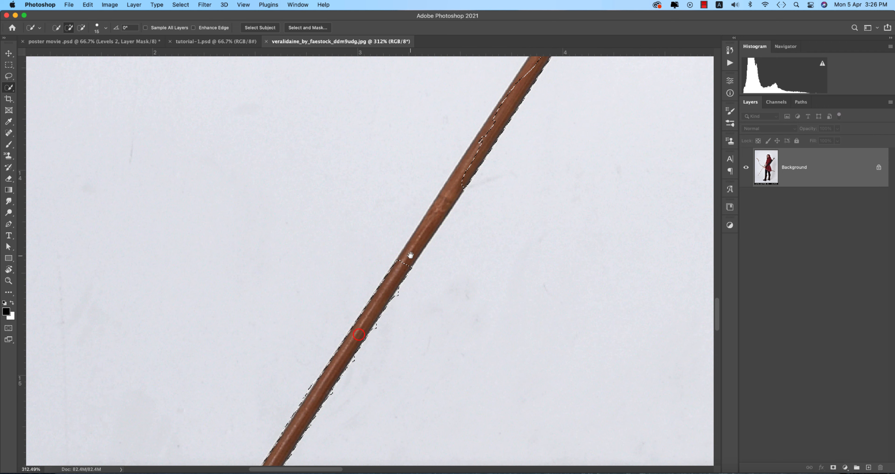
drag(429, 224, 467, 155)
alt+click(401, 296)
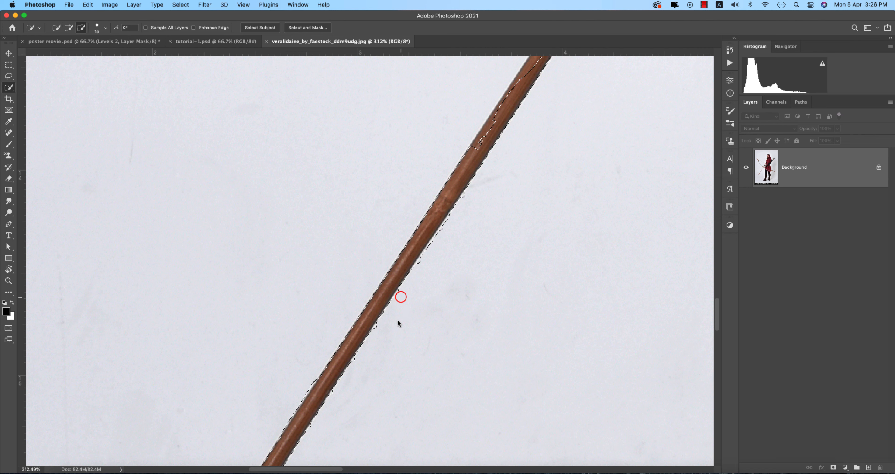
alt+click(379, 329)
alt+click(423, 263)
alt+click(358, 361)
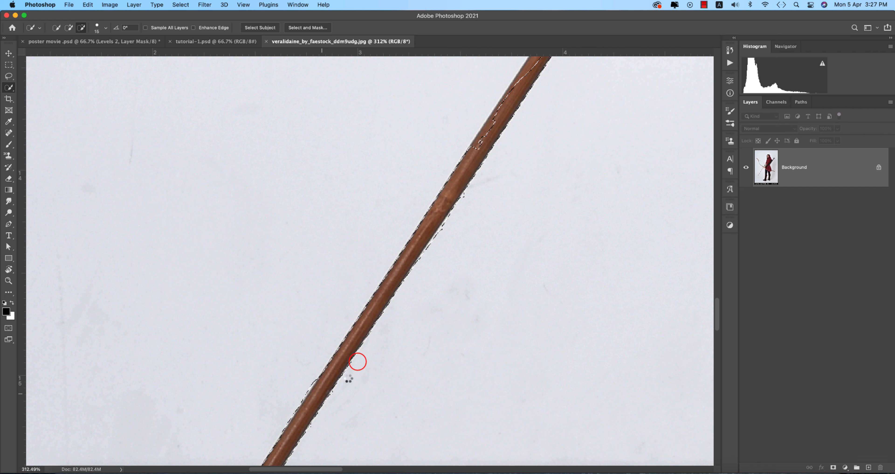
drag(504, 236, 421, 406)
mouse_move(393, 321)
mouse_down()
mouse_move(436, 251)
mouse_move(463, 231)
mouse_move(398, 390)
mouse_move(382, 398)
mouse_move(467, 277)
mouse_move(439, 337)
mouse_up()
mouse_move(420, 367)
mouse_down()
mouse_move(505, 234)
mouse_move(486, 271)
mouse_up()
mouse_move(468, 302)
mouse_down()
mouse_move(547, 176)
mouse_move(466, 296)
mouse_up()
mouse_move(514, 260)
mouse_down()
mouse_move(577, 169)
mouse_move(518, 280)
mouse_up()
drag(362, 180, 445, 295)
Add the start of the bowstring at the upper bow limb to the selection with a smaller Quick Selection brush.
click(257, 202)
scroll(256, 202, up, 3)
key(bracketleft)
key(bracketleft)
key(bracketleft)
key(bracketleft)
drag(243, 180, 298, 217)
drag(300, 219, 368, 258)
drag(372, 259, 396, 285)
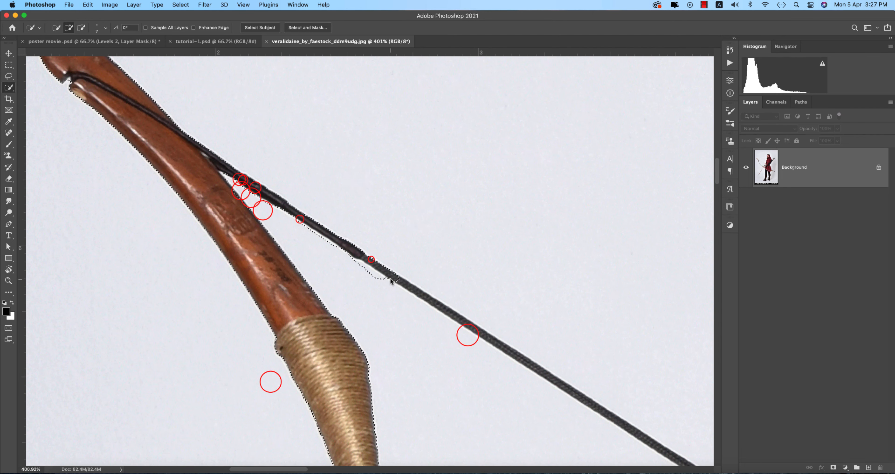
Extend the selection along the rest of the thin bowstring, keeping it tight to the string.
scroll(397, 285, up, 8)
drag(242, 172, 375, 309)
drag(460, 344, 315, 249)
drag(314, 249, 450, 325)
mouse_move(528, 388)
mouse_down()
mouse_move(242, 173)
mouse_move(516, 346)
mouse_up()
drag(524, 369, 348, 250)
mouse_move(348, 250)
mouse_down()
mouse_move(542, 363)
mouse_move(266, 174)
mouse_up()
drag(266, 174, 547, 362)
mouse_move(581, 389)
mouse_down()
mouse_move(276, 216)
mouse_move(429, 320)
mouse_up()
drag(520, 369, 243, 205)
scroll(299, 213, down, 5)
scroll(299, 213, up, 3)
drag(305, 217, 635, 423)
drag(635, 423, 228, 187)
drag(330, 230, 635, 424)
Subtract the background gaps around the feathered arrow ends in the quiver from the selection.
scroll(518, 349, down, 10)
scroll(592, 240, up, 5)
drag(637, 135, 646, 155)
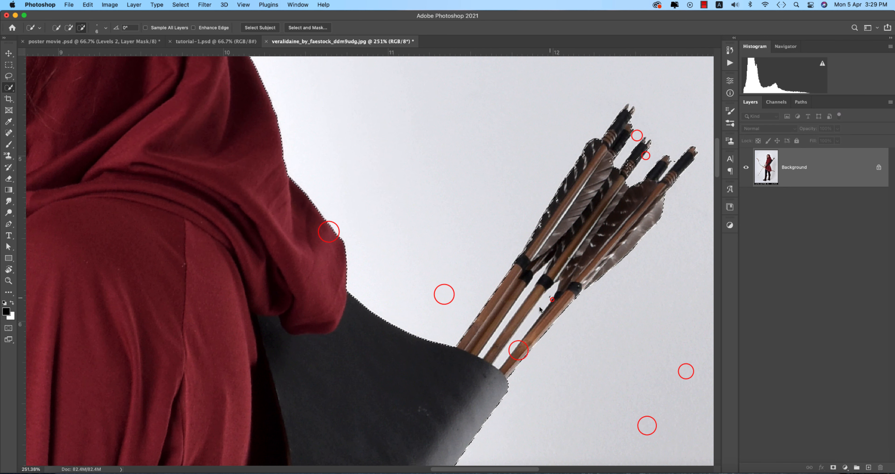
scroll(553, 298, down, 10)
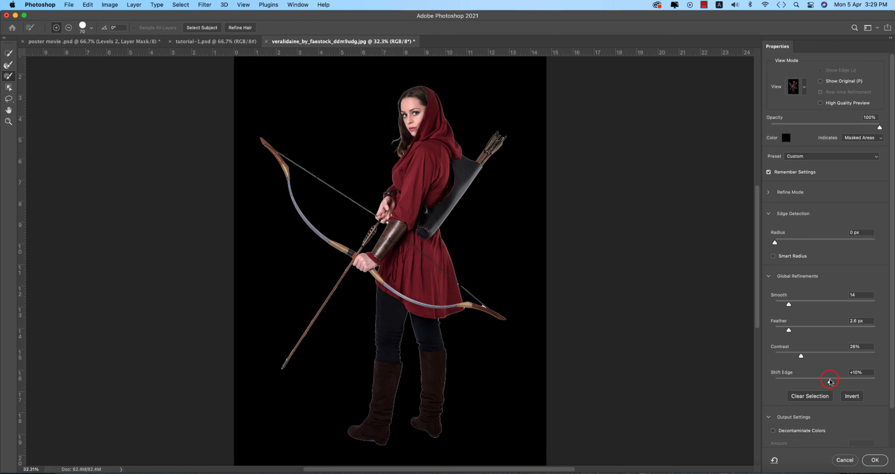
Refine the selection with Radius 1 px, Smooth 23, Feather 2.6 px, Contrast 26% and Shift Edge +8%, output to a new layer with layer mask.
click(831, 381)
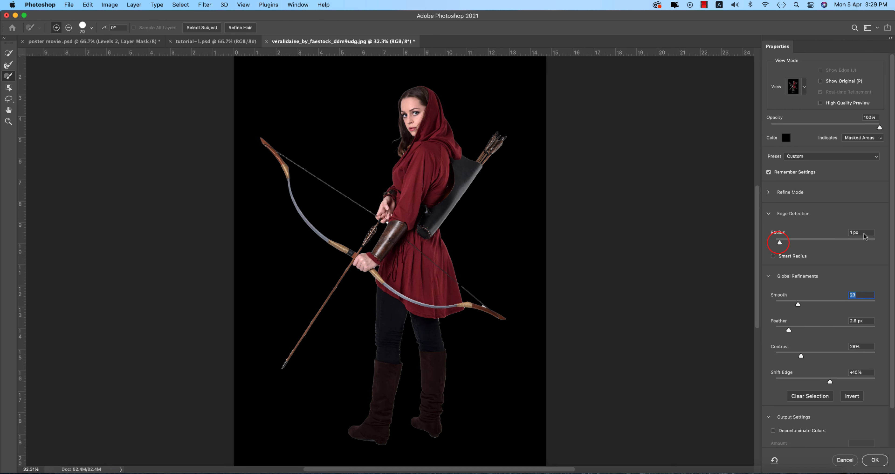
click(861, 297)
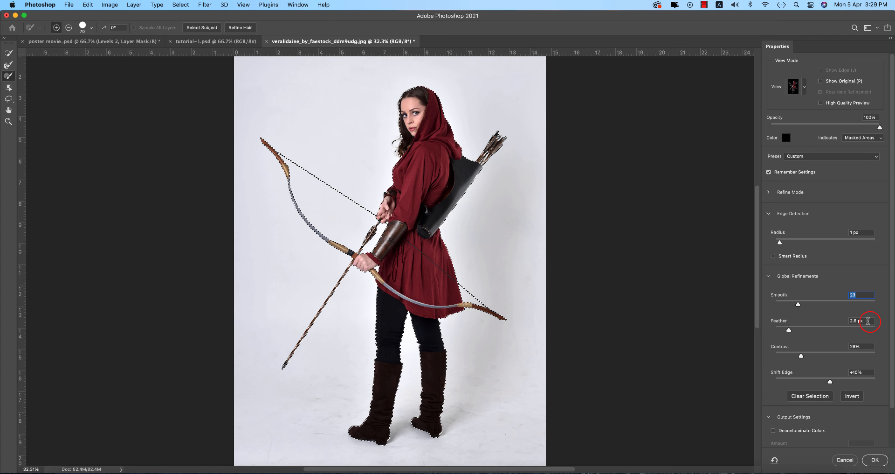
click(868, 346)
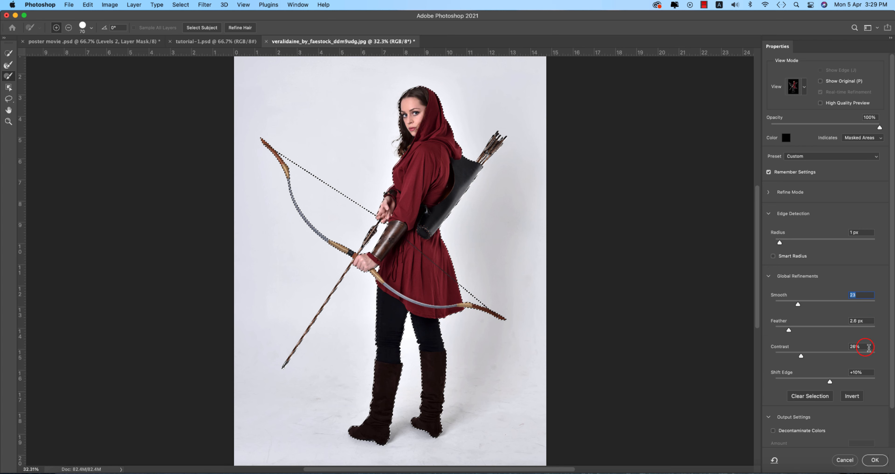
click(868, 372)
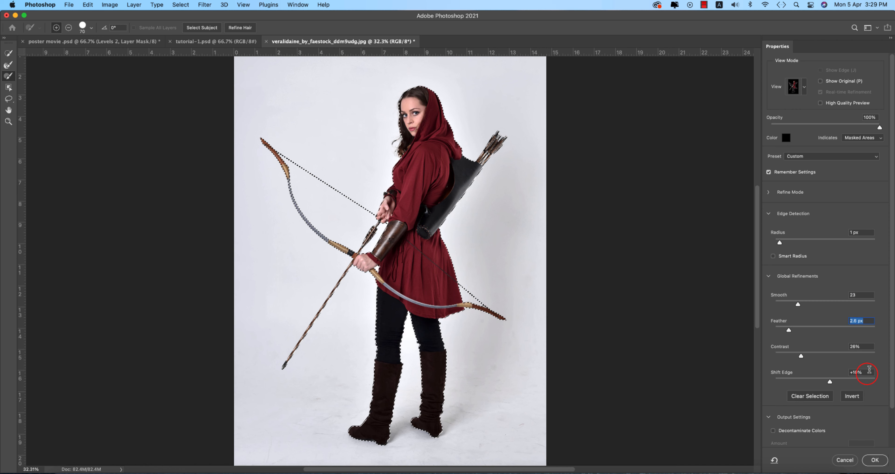
click(870, 373)
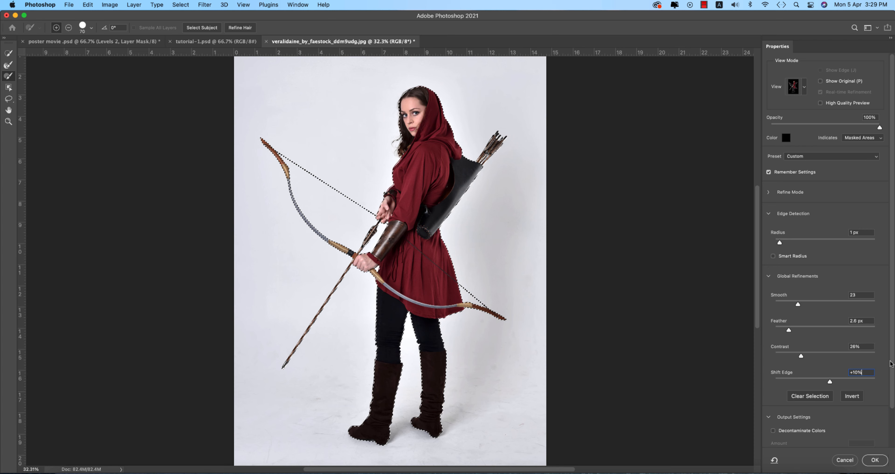
click(893, 439)
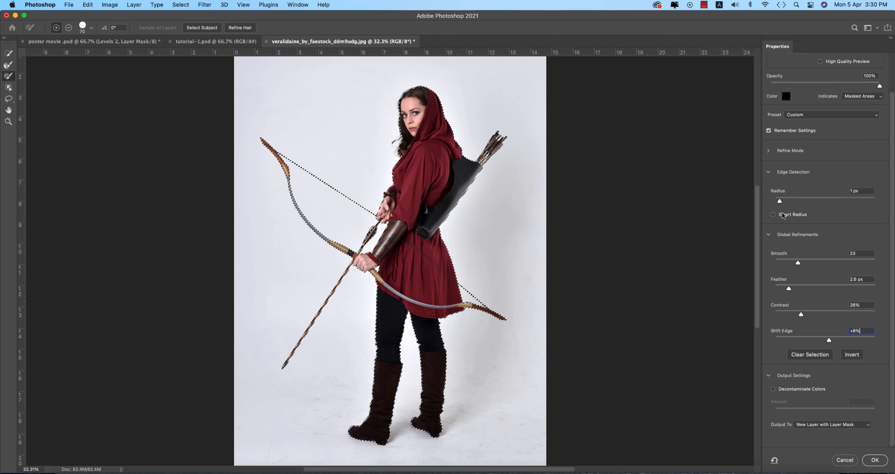
click(878, 460)
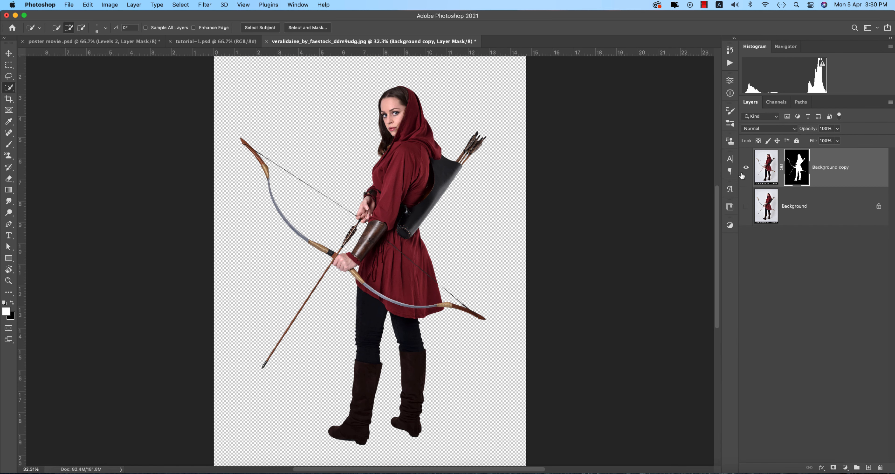
Move the masked archer layer from the photo into the tutorial-1.psd composition.
click(746, 168)
click(746, 169)
click(9, 53)
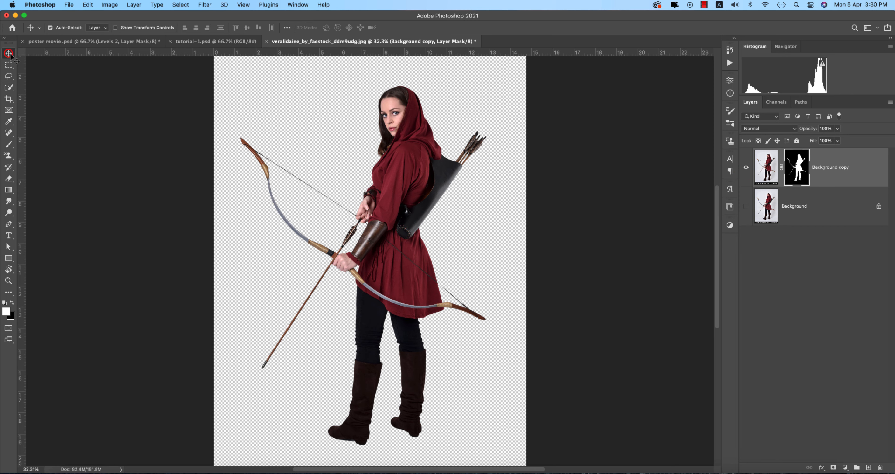
drag(407, 146, 355, 213)
Scale the archer down with Free Transform and stand her on the rocky ground below and beside the moon.
key(super+t)
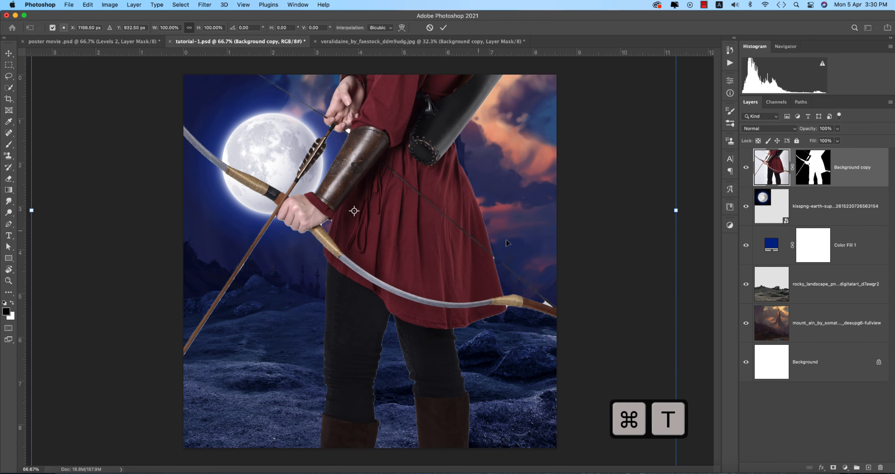
drag(680, 212, 223, 210)
drag(188, 252, 435, 289)
drag(373, 112, 369, 151)
mouse_move(387, 269)
mouse_down()
mouse_move(380, 265)
mouse_move(397, 275)
mouse_up()
key(Return)
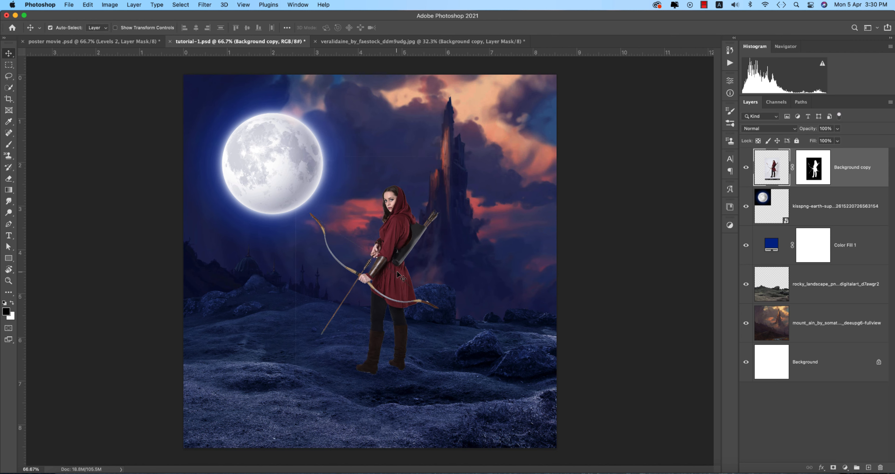
Paint black on the archer's layer mask with a 150 px brush to hide the faint horizontal line above her.
scroll(376, 176, up, 5)
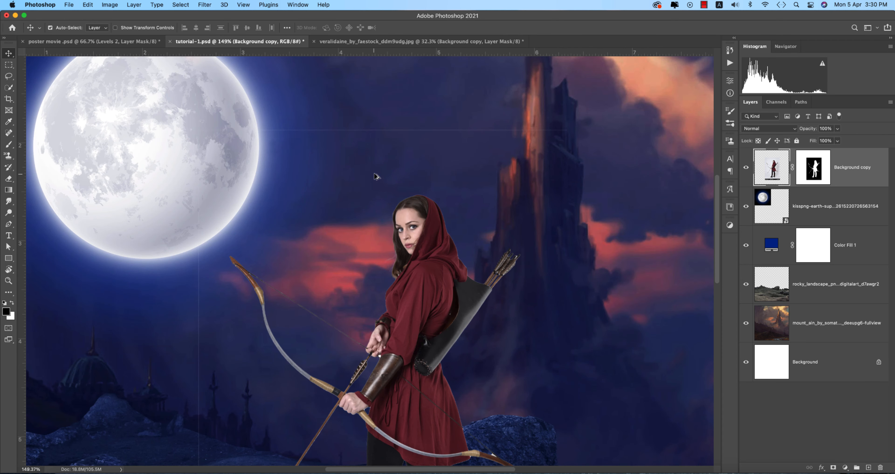
scroll(381, 179, down, 1)
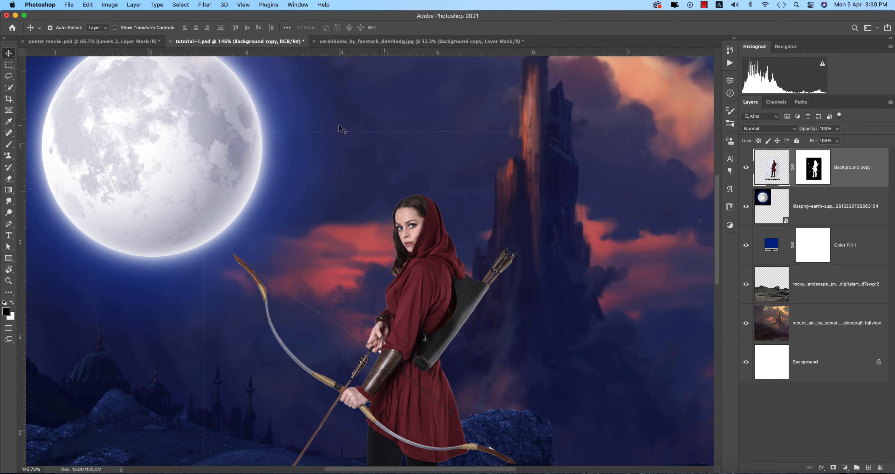
click(818, 169)
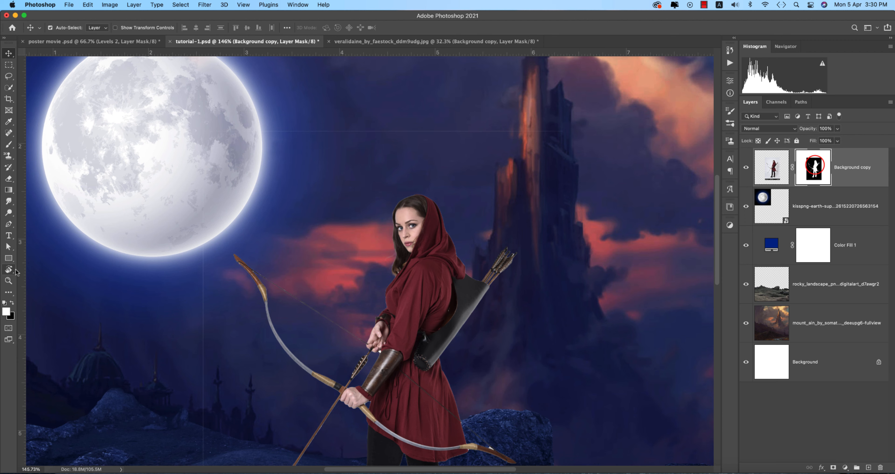
key(b)
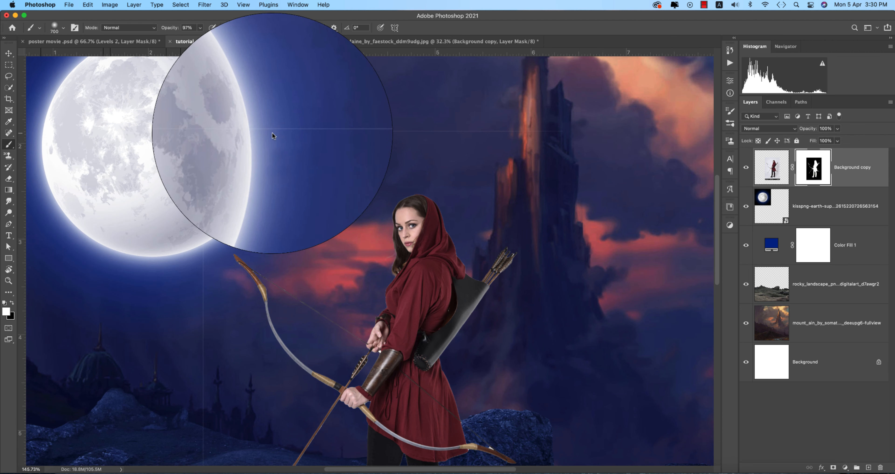
drag(273, 134, 297, 131)
key(super+z)
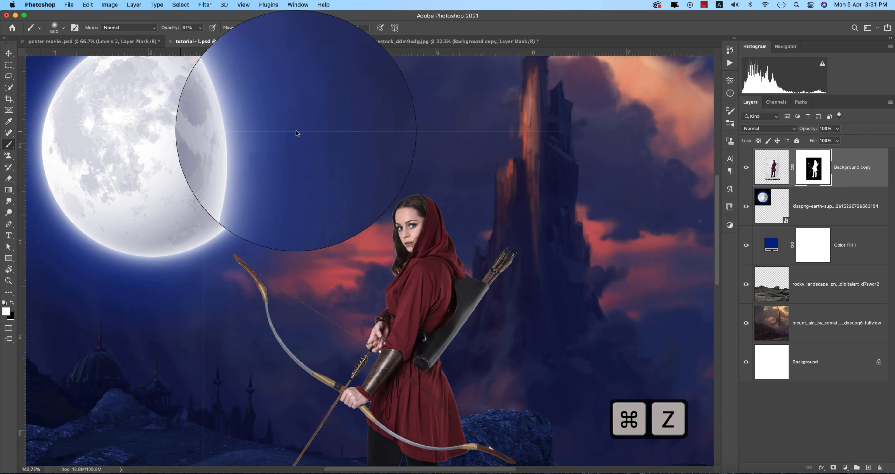
key(bracketleft)
key(bracketleft)
key(bracketleft)
key(bracketleft)
key(bracketleft)
key(bracketleft)
drag(259, 129, 393, 131)
drag(394, 132, 521, 132)
drag(519, 134, 629, 130)
Paint black on the archer's layer mask down the faint vertical line beside her to hide it.
drag(201, 216, 202, 295)
drag(202, 309, 201, 393)
drag(197, 376, 200, 397)
key(space)
drag(259, 379, 285, 192)
drag(220, 179, 220, 271)
drag(220, 257, 221, 379)
drag(220, 368, 220, 416)
key(space)
drag(314, 374, 287, 203)
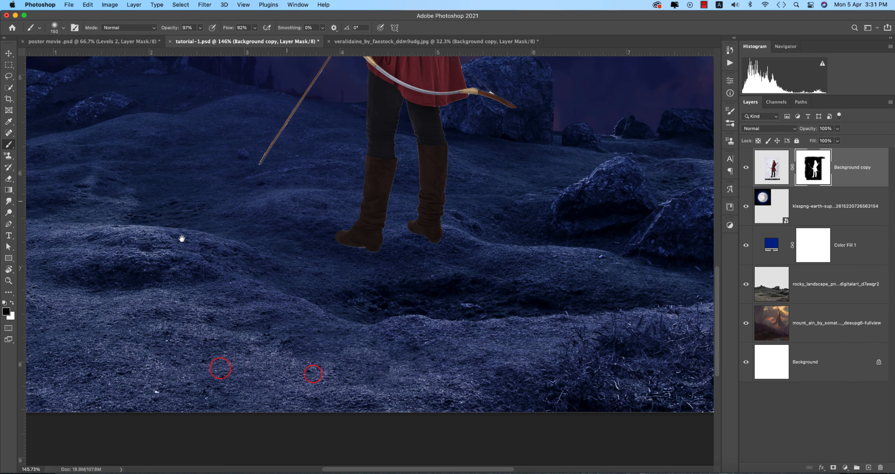
Apply the layer mask of the archer layer permanently.
scroll(564, 343, up, 5)
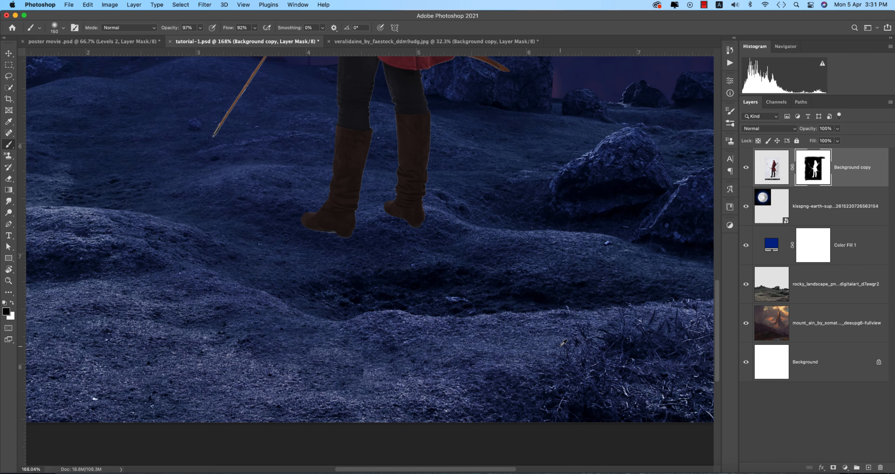
scroll(564, 343, down, 12)
scroll(564, 343, down, 7)
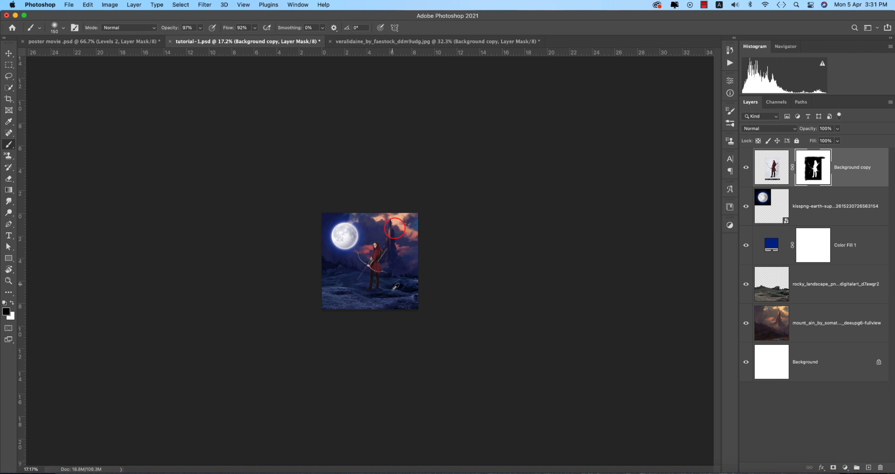
scroll(392, 307, up, 10)
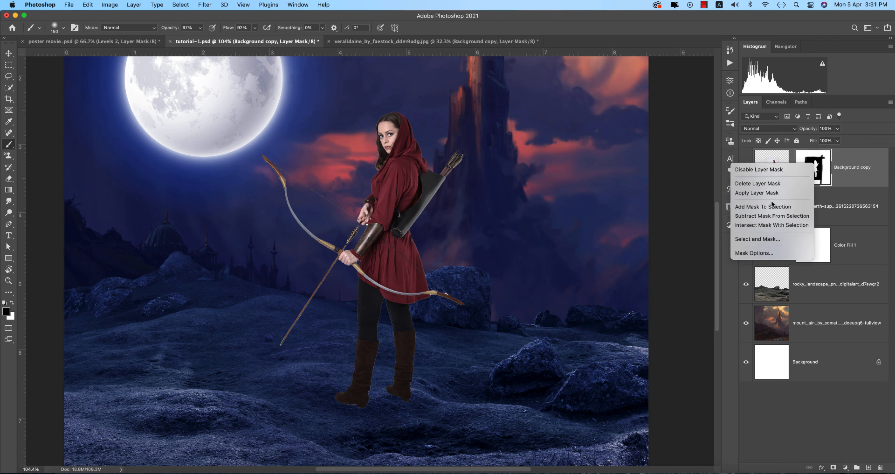
click(769, 192)
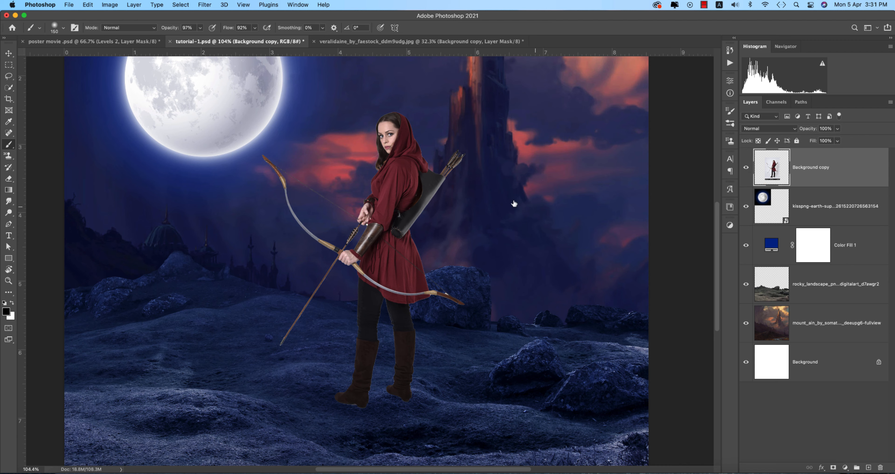
Create a new empty layer between the moon layer and the archer layer.
click(818, 208)
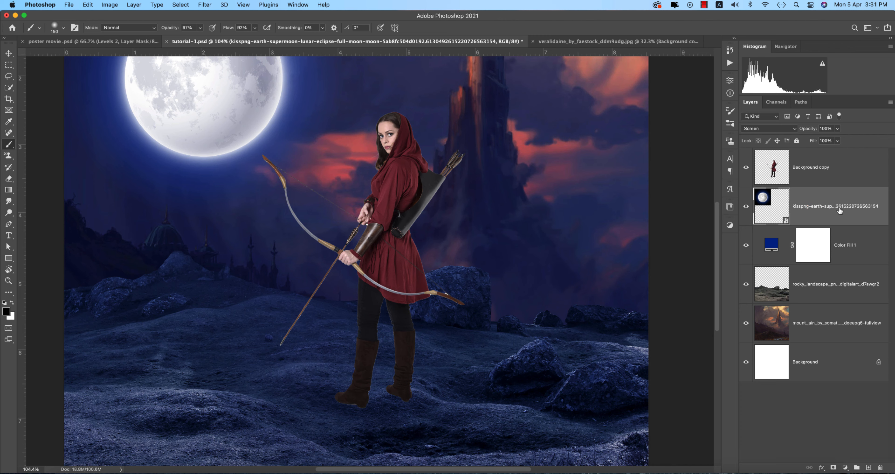
click(869, 467)
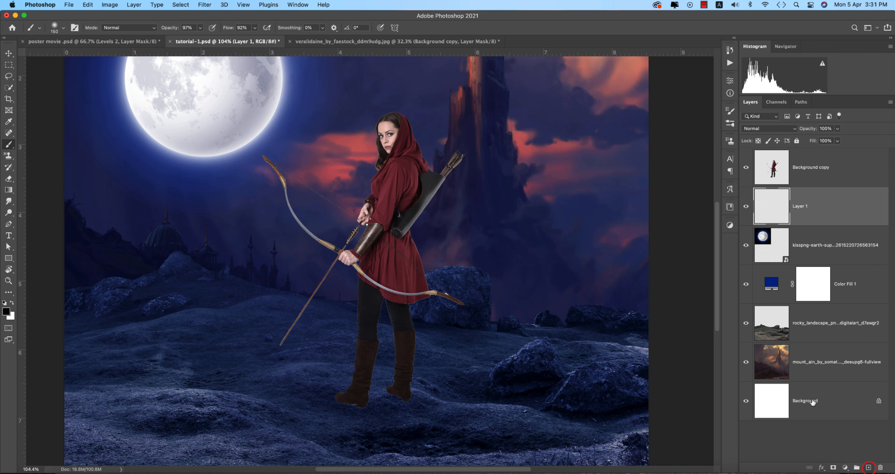
scroll(348, 398, up, 3)
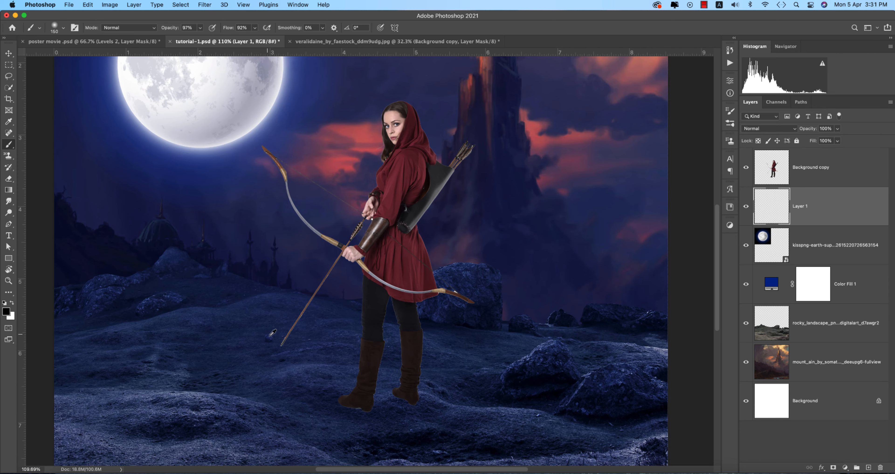
Paint black contact shadows under both boots with a 45 px brush and set the shadow layer's opacity to 79%.
key(bracketleft)
key(bracketleft)
key(bracketleft)
key(bracketleft)
key(bracketleft)
key(bracketleft)
key(bracketleft)
key(bracketleft)
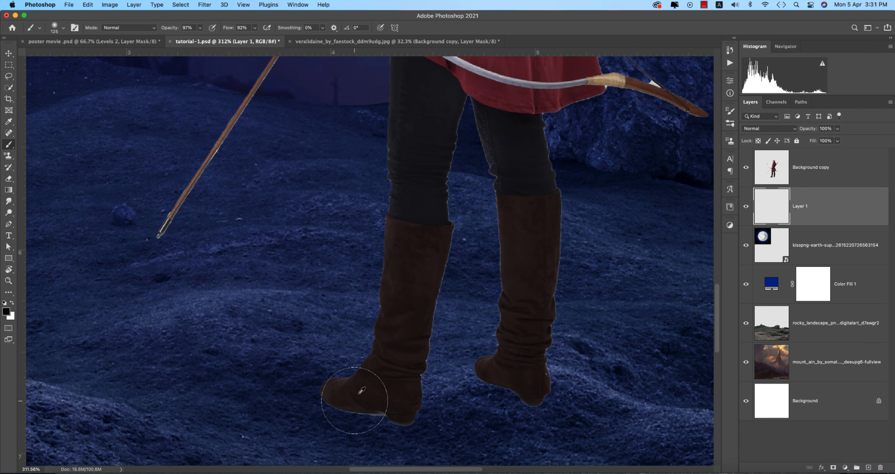
mouse_move(359, 405)
mouse_down()
mouse_move(399, 414)
mouse_move(335, 398)
mouse_move(403, 411)
mouse_up()
key(super+z)
drag(337, 399, 408, 414)
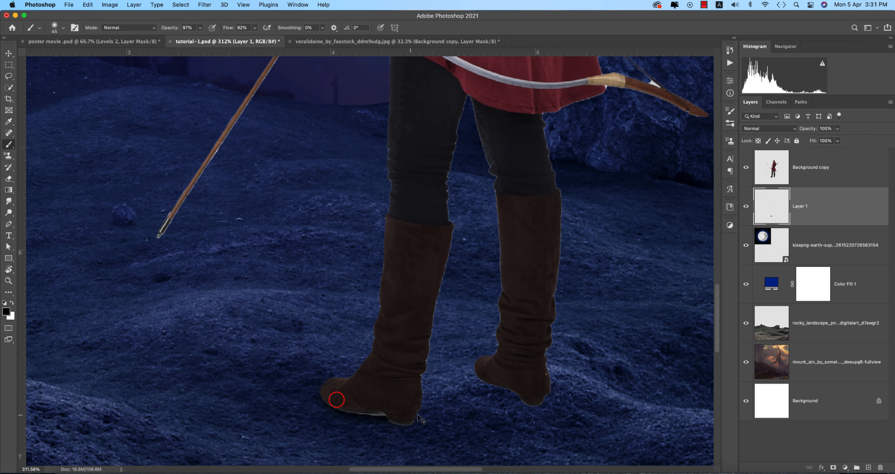
drag(481, 370, 531, 398)
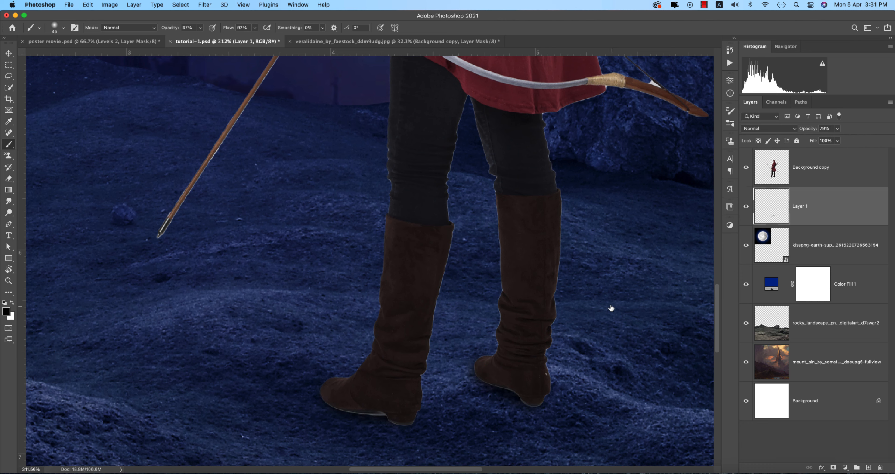
scroll(553, 349, down, 5)
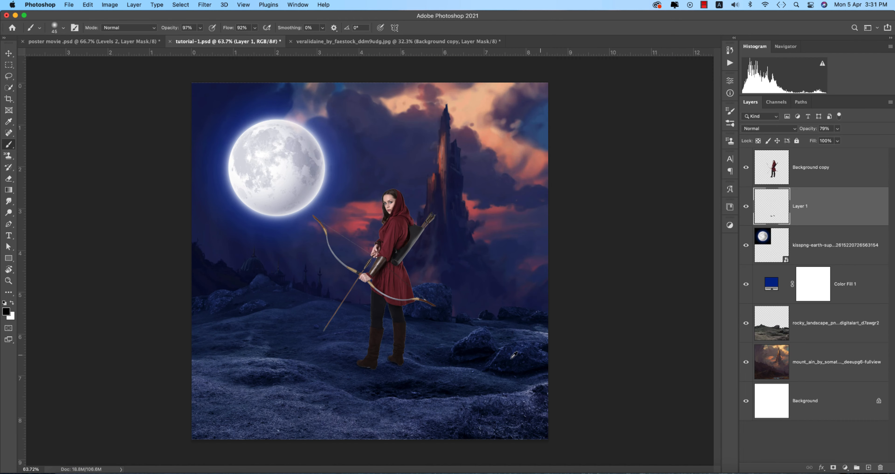
scroll(399, 360, up, 3)
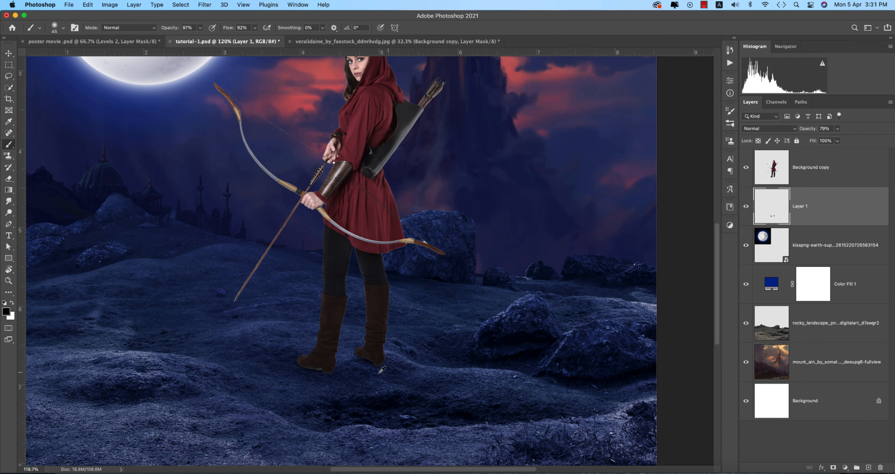
scroll(390, 374, up, 4)
scroll(381, 370, up, 1)
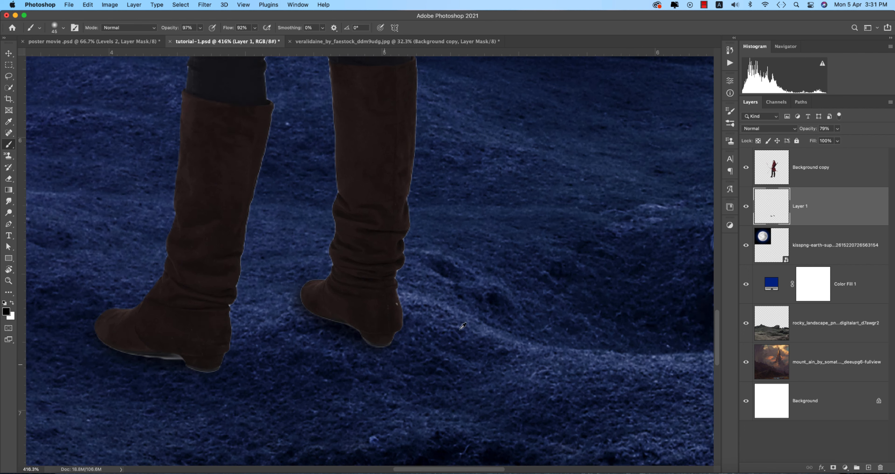
Create a new empty layer above the archer layer and set its blend mode to Overlay.
click(781, 162)
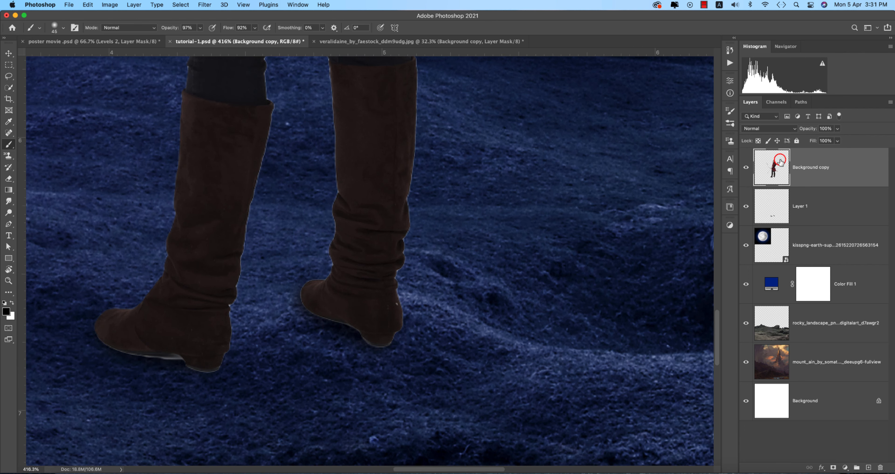
scroll(532, 345, down, 1)
click(869, 467)
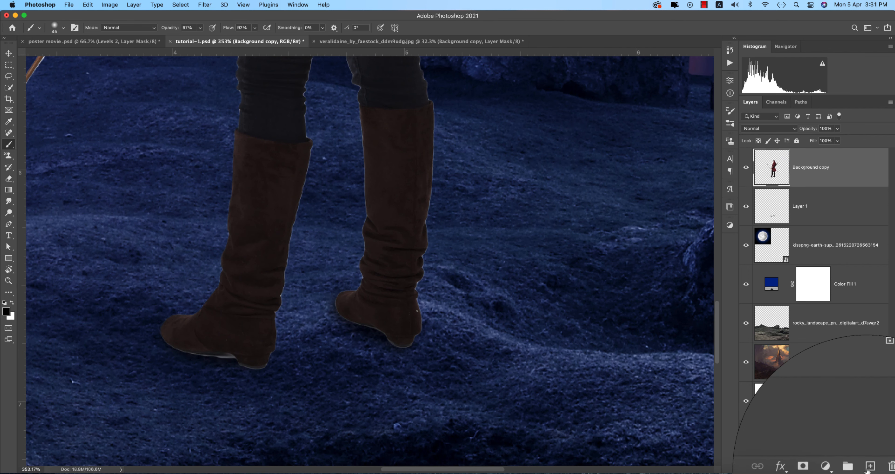
click(774, 130)
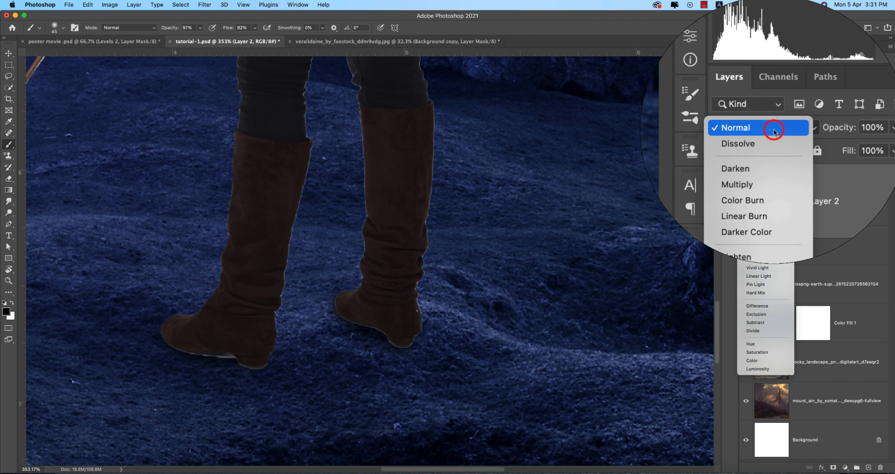
click(750, 239)
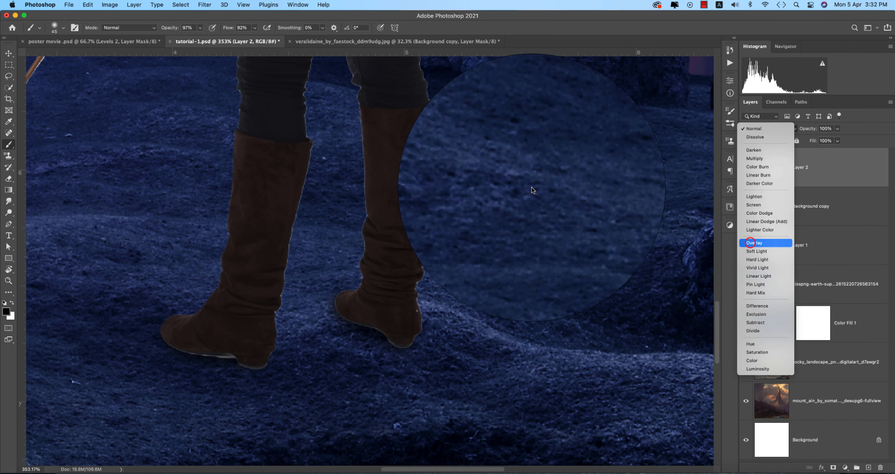
Fill the Overlay layer with neutral gray and clip it to the archer layer.
click(88, 4)
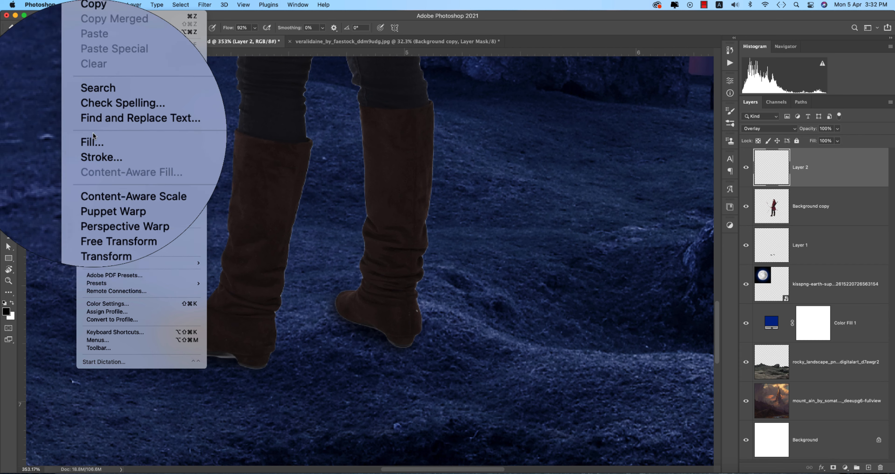
click(92, 137)
click(607, 154)
right_click(841, 174)
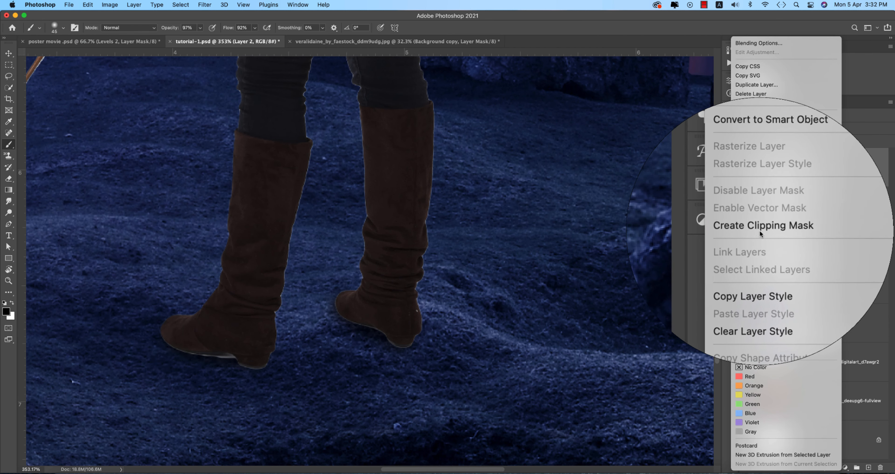
click(765, 229)
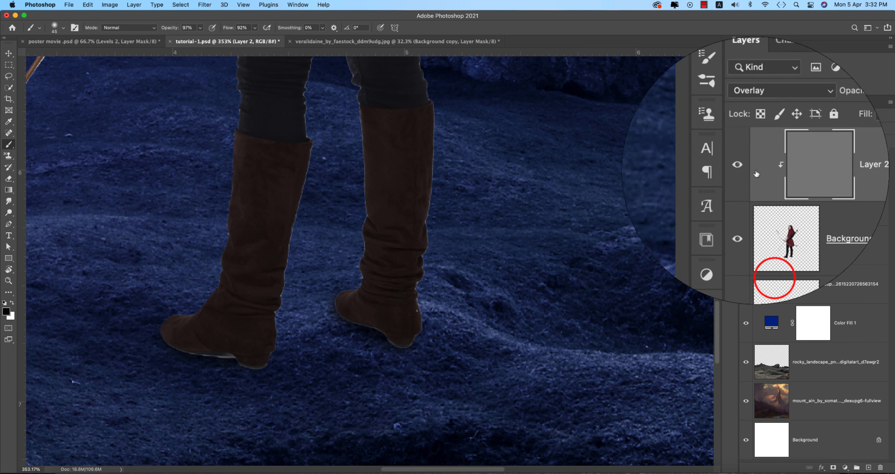
Darken the feet and lower shafts of both boots on the gray layer with the Burn tool at Midtones range, 15% exposure.
right_click(9, 212)
click(29, 219)
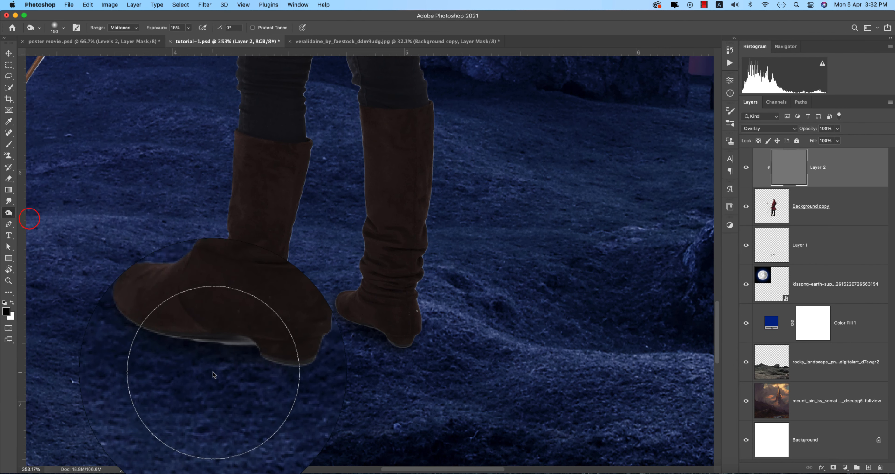
drag(189, 347, 186, 366)
mouse_move(223, 350)
mouse_down()
mouse_move(224, 367)
mouse_move(238, 351)
mouse_move(243, 373)
mouse_up()
drag(256, 353, 258, 366)
mouse_move(268, 336)
mouse_down()
mouse_move(269, 373)
mouse_move(267, 364)
mouse_up()
drag(240, 326, 224, 390)
drag(241, 343, 239, 385)
mouse_move(261, 349)
mouse_down()
mouse_move(256, 392)
mouse_move(261, 371)
mouse_up()
drag(179, 336, 163, 347)
drag(159, 344, 167, 354)
drag(384, 282, 383, 323)
drag(369, 291, 386, 323)
drag(429, 322, 425, 289)
drag(428, 241, 428, 263)
drag(430, 224, 426, 251)
drag(356, 218, 355, 288)
mouse_move(458, 201)
mouse_down()
mouse_move(453, 259)
mouse_move(415, 306)
mouse_up()
drag(401, 298, 396, 313)
Move the blue Color Fill 1 layer to the top of the layer stack so it also tints the archer.
click(12, 54)
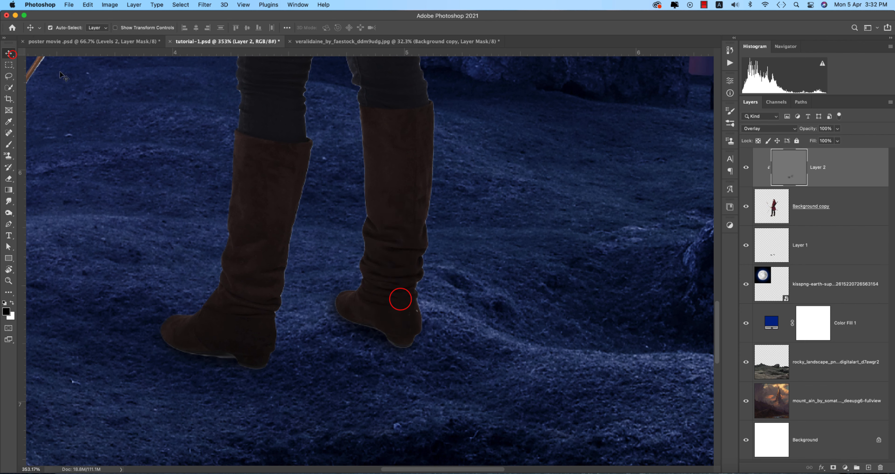
click(846, 332)
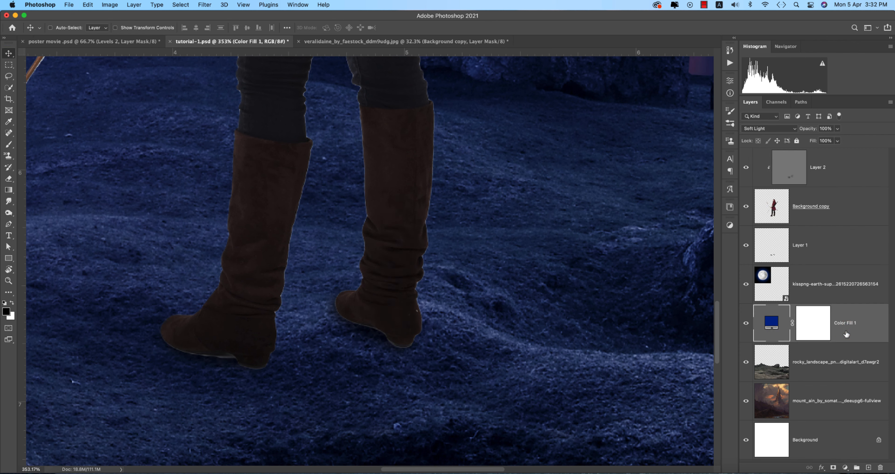
key(super+shift+bracketright)
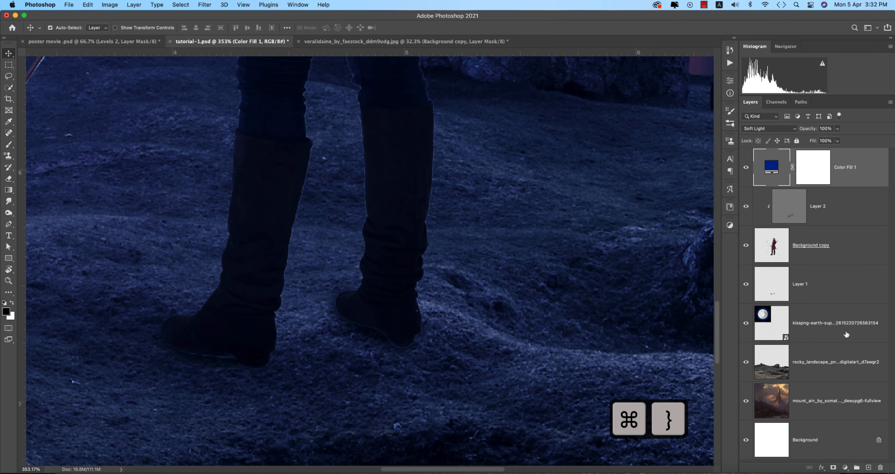
scroll(429, 261, down, 6)
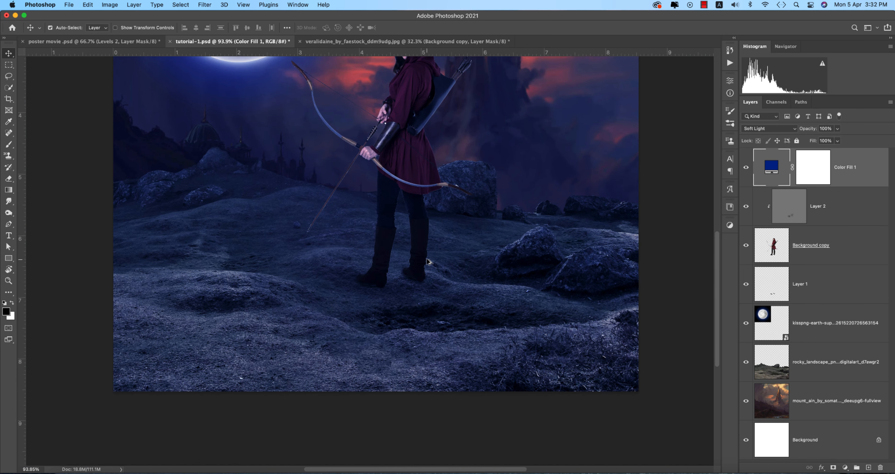
scroll(429, 261, down, 3)
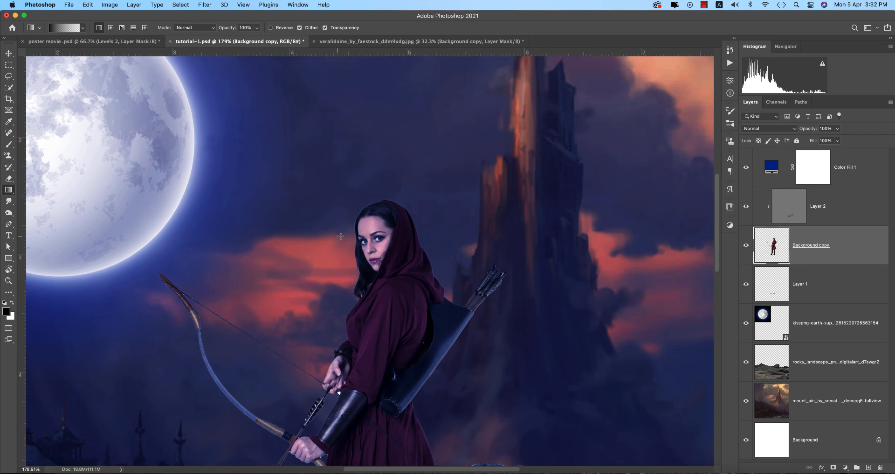
Adjust the red tones of the archer layer with the Color Mixer in the Camera Raw filter to make her coat more vivid.
scroll(455, 243, down, 5)
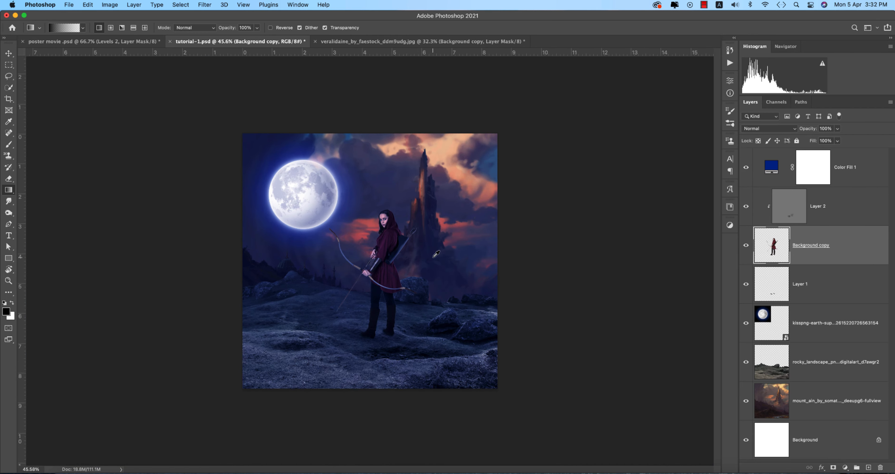
scroll(436, 254, up, 5)
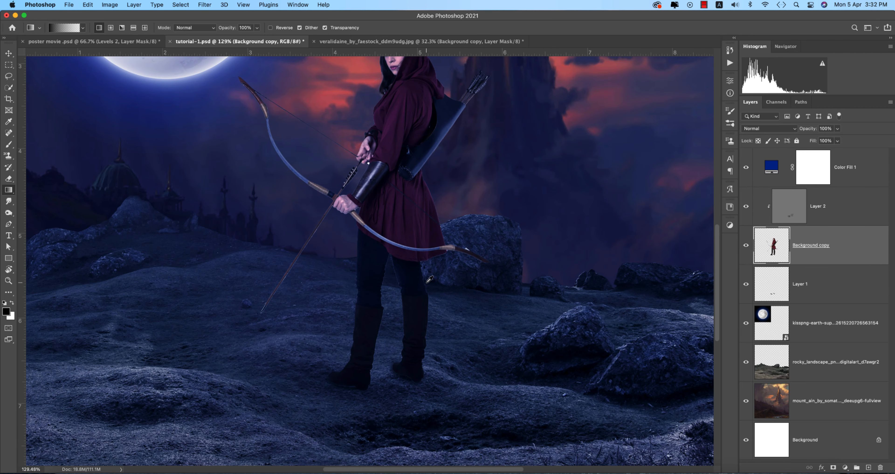
scroll(430, 278, down, 4)
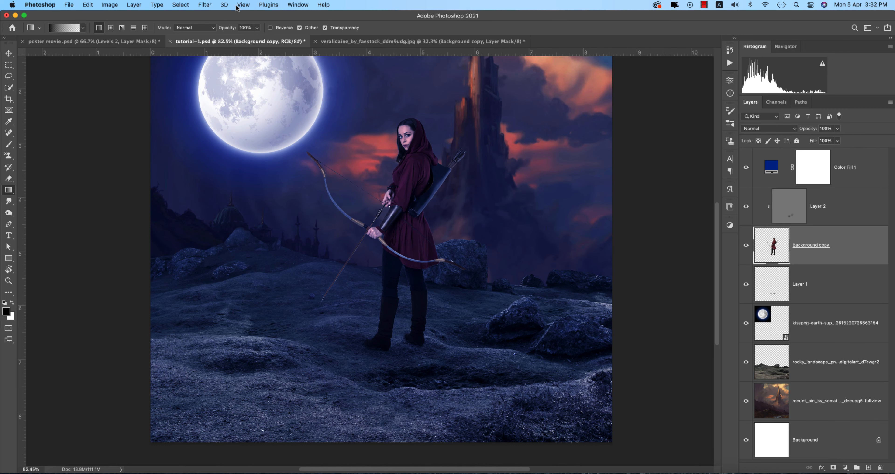
click(204, 4)
click(227, 70)
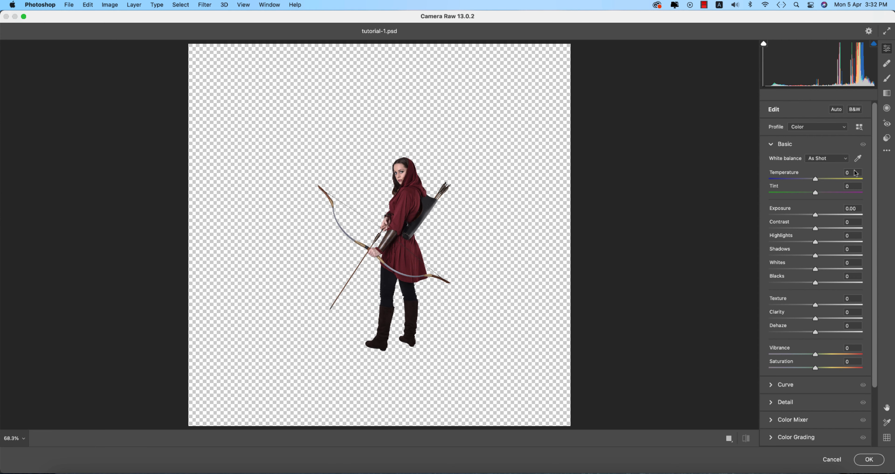
click(772, 144)
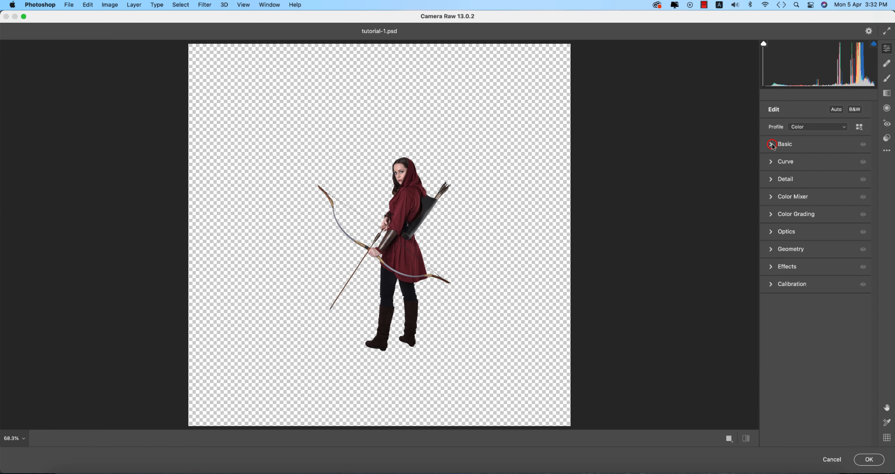
click(772, 197)
drag(834, 248, 893, 253)
click(797, 223)
mouse_move(816, 248)
mouse_down()
mouse_move(867, 251)
mouse_move(829, 249)
mouse_up()
click(775, 224)
click(879, 461)
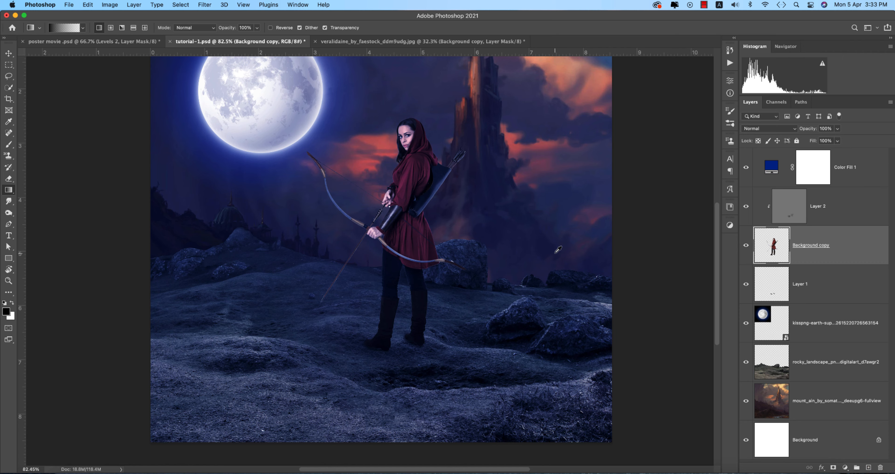
Create a new clipped empty layer directly above the archer layer, below the gray Overlay layer.
scroll(555, 253, up, 2)
scroll(555, 253, down, 5)
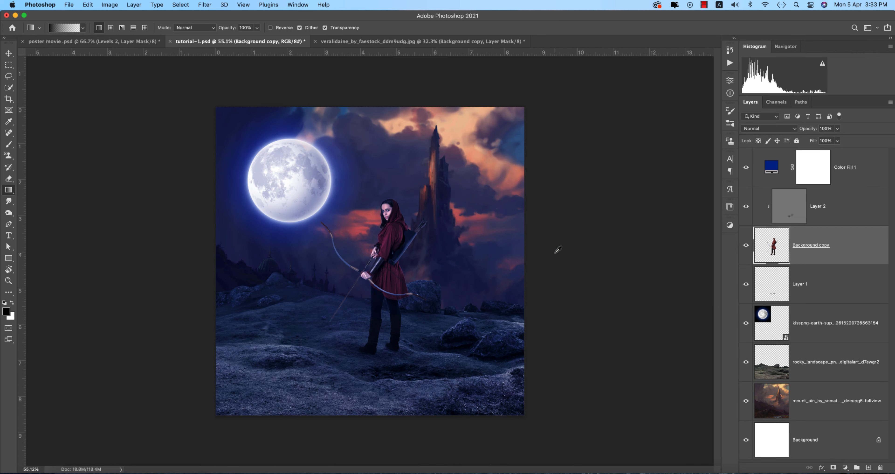
scroll(556, 253, up, 2)
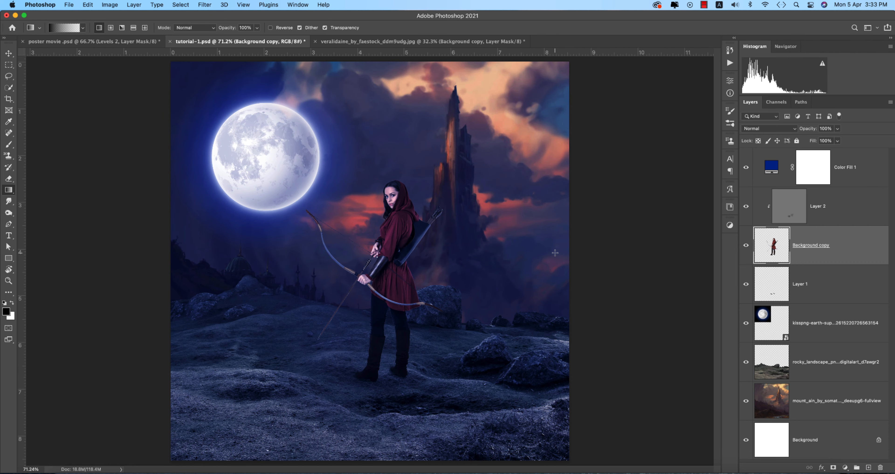
click(7, 54)
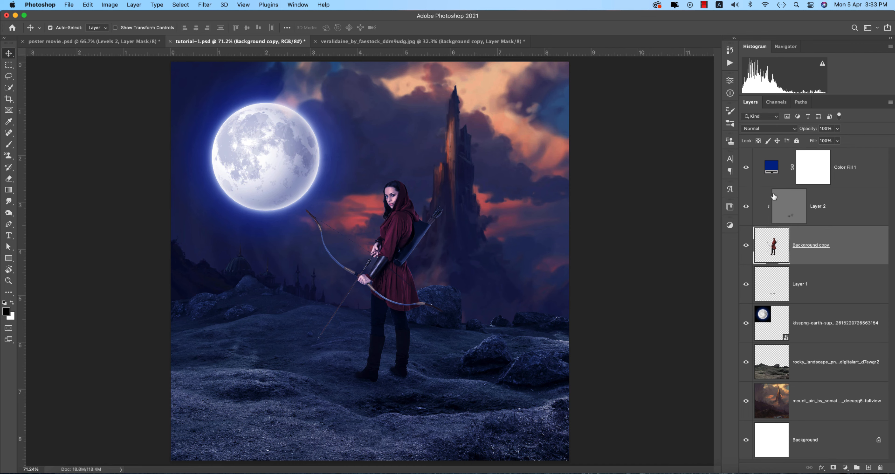
click(847, 244)
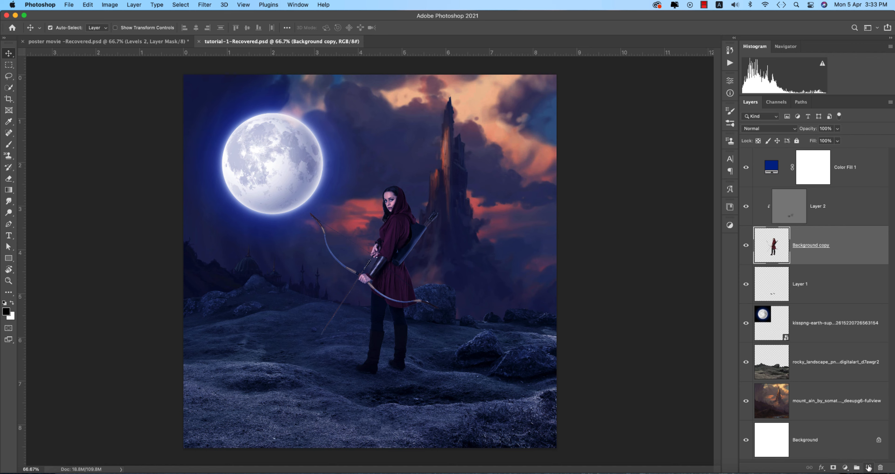
click(869, 467)
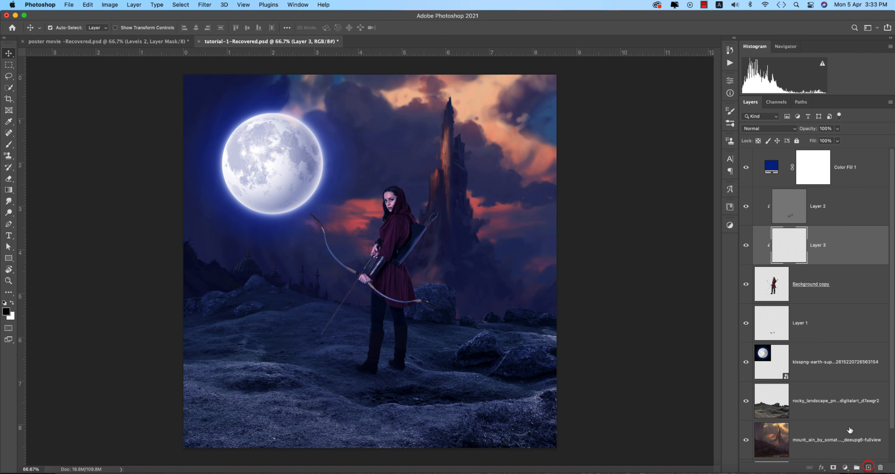
Choose a soft brush with white as the foreground color and reduce its size to 175 px.
scroll(384, 337, up, 3)
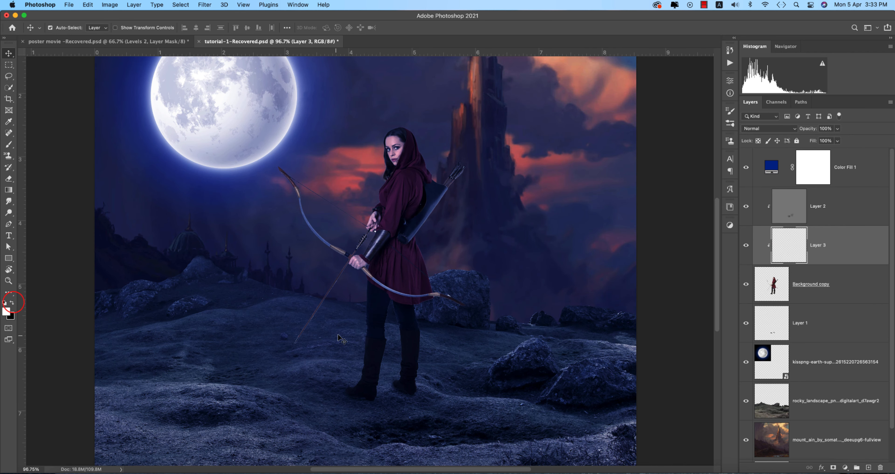
key(b)
right_click(442, 214)
click(473, 288)
click(534, 17)
key(bracketleft)
key(bracketleft)
key(bracketleft)
key(bracketleft)
key(bracketleft)
key(bracketleft)
key(bracketleft)
Try a white stroke down the archer's front leg and boot, undo it and keep white as the foreground color.
drag(362, 292, 347, 392)
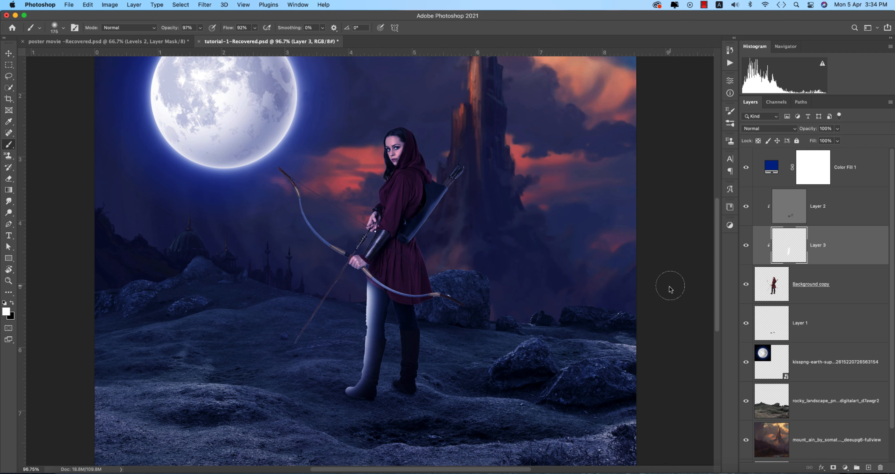
key(super+z)
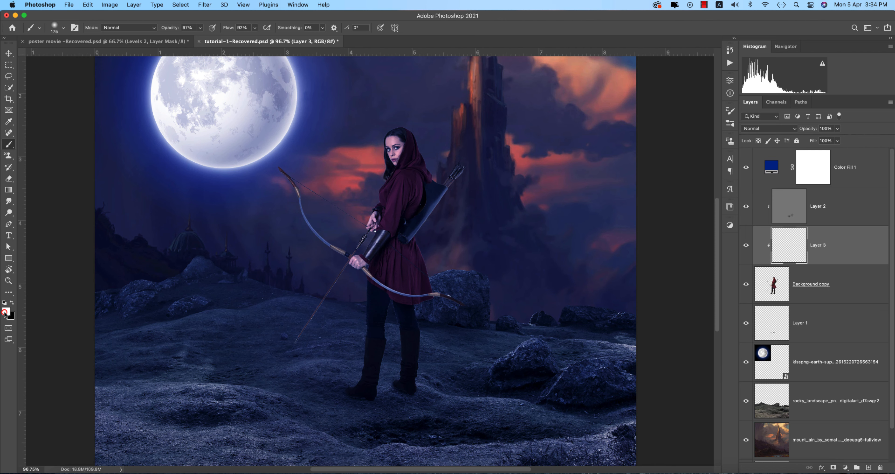
click(6, 312)
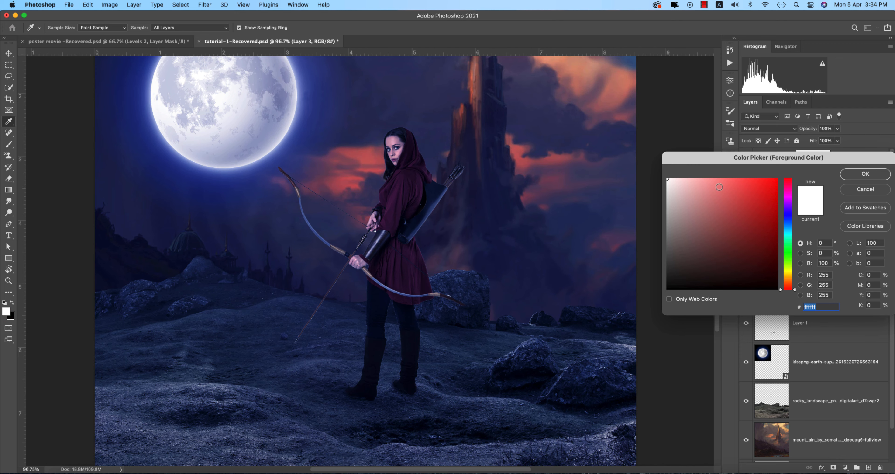
click(865, 173)
Paint a white rim highlight along the moon-facing edge of the archer's hair and forehead with a 60 px brush.
scroll(382, 173, up, 5)
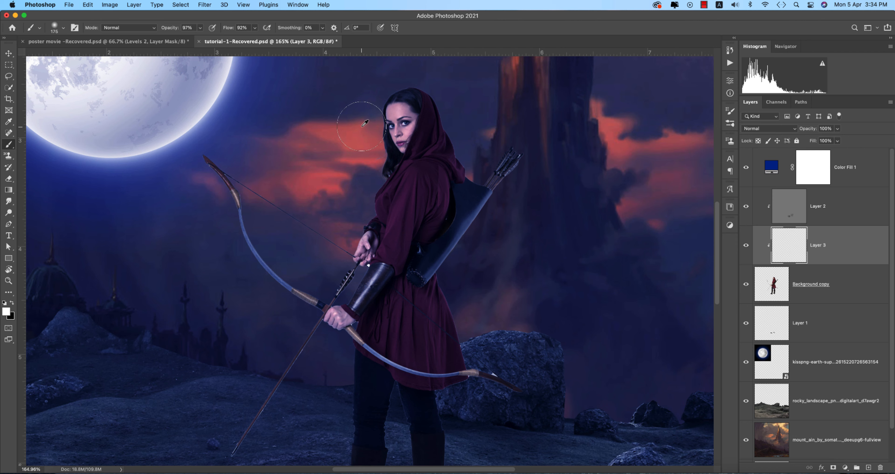
key(super+z)
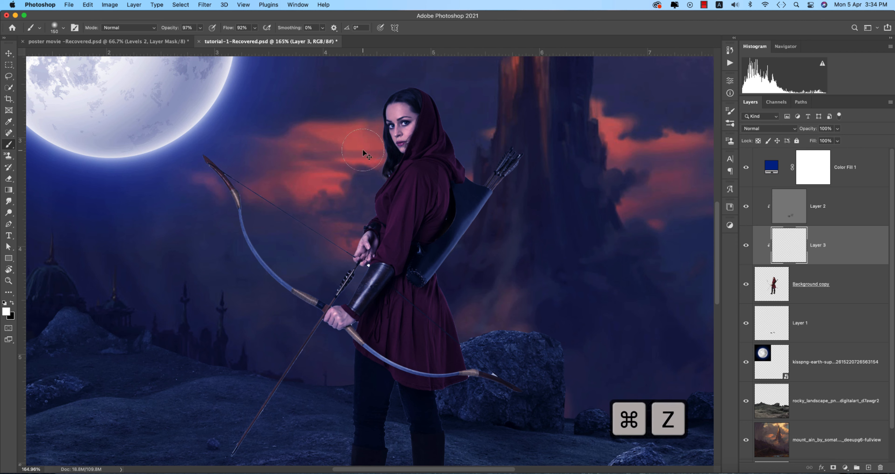
key(bracketleft)
key(bracketleft)
drag(379, 135, 378, 181)
mouse_move(378, 114)
mouse_down()
mouse_move(369, 174)
mouse_move(351, 186)
mouse_move(376, 117)
mouse_move(380, 142)
mouse_up()
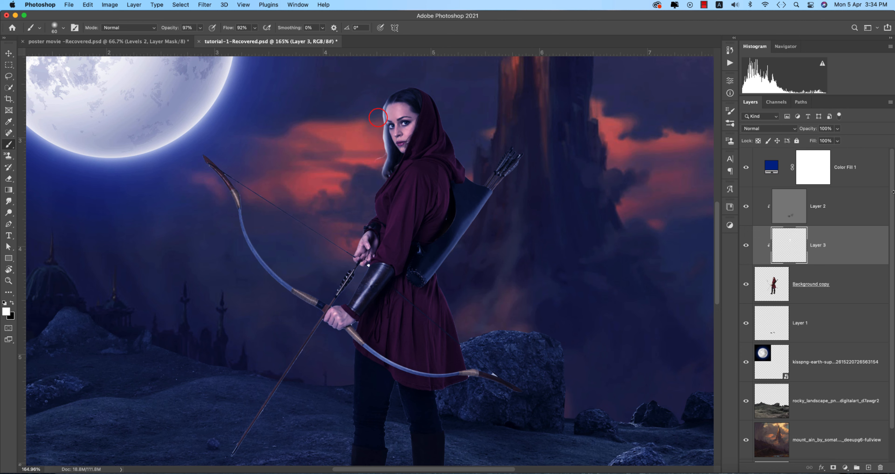
Extend the white highlight onto the archer's moon-facing shoulder and lower the highlight layer's opacity to 50%.
drag(810, 131, 802, 132)
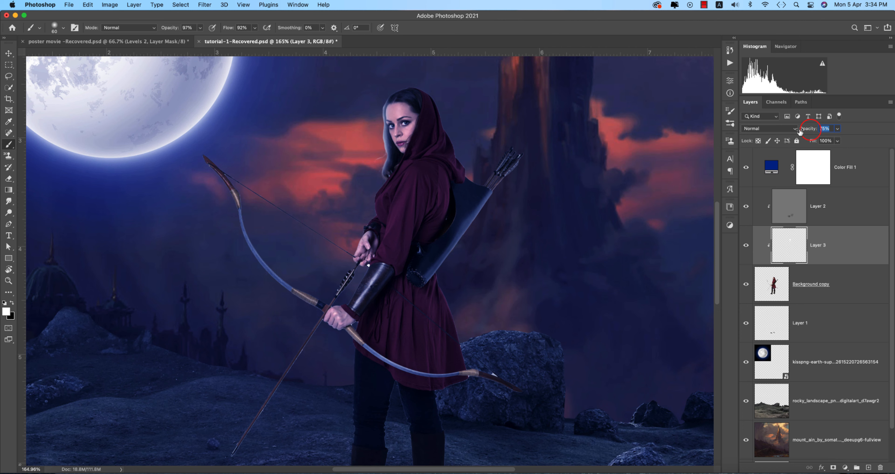
drag(380, 180, 375, 192)
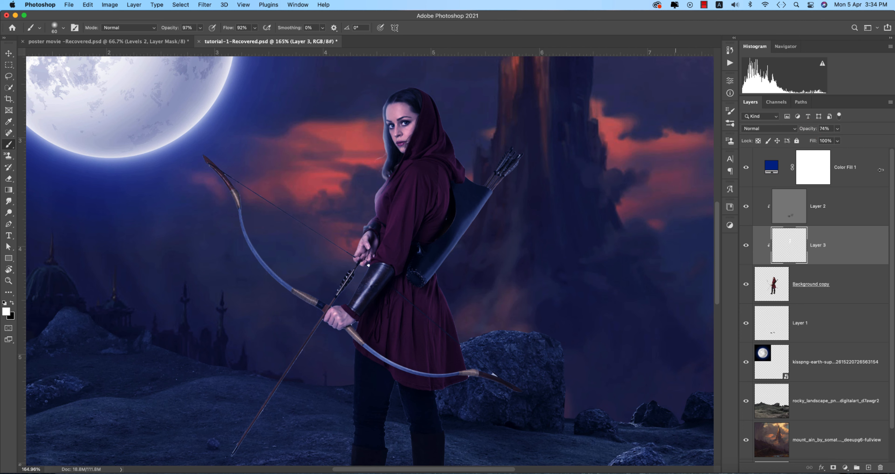
drag(807, 133, 796, 133)
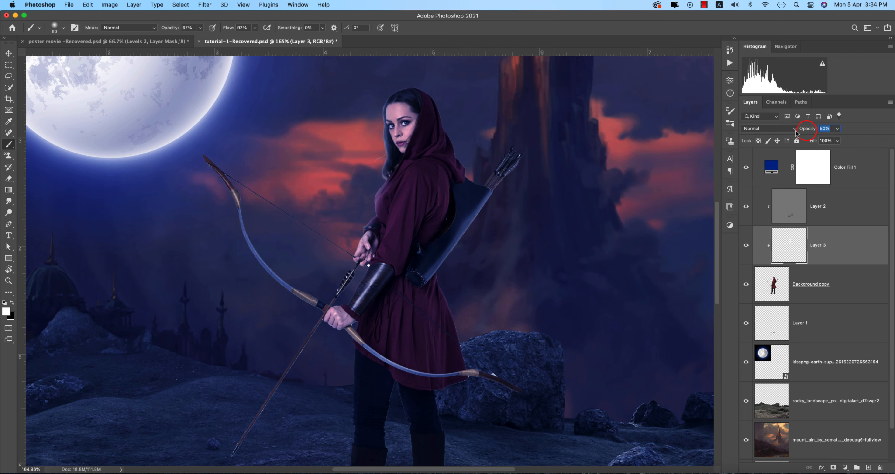
key(super+0)
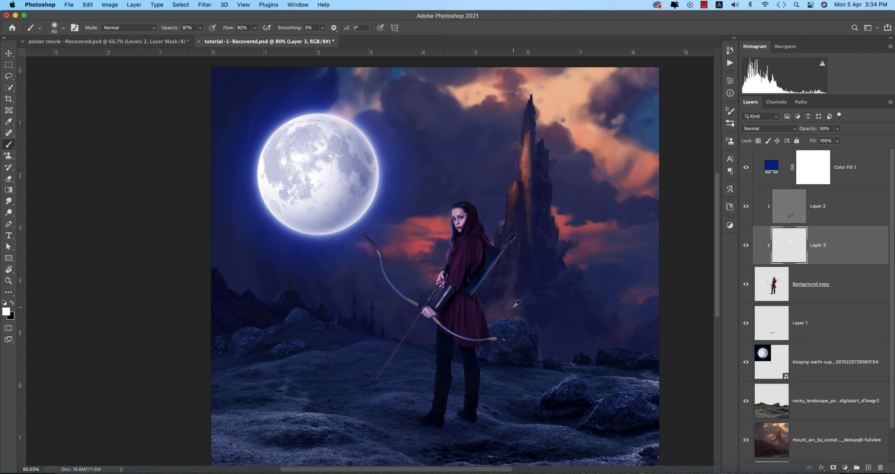
Save the document, then place the fire_002 image, scaled to about 3% and rotated -90°, at the arrow's tip.
key(super+s)
click(69, 5)
click(85, 165)
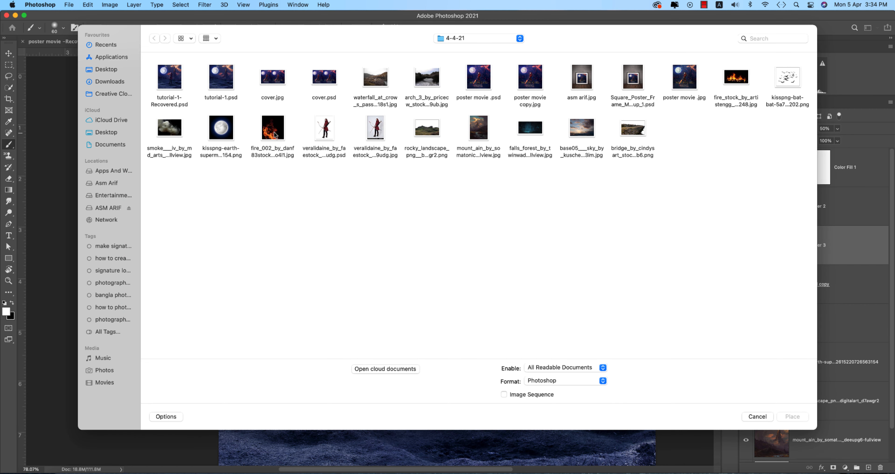
double_click(274, 129)
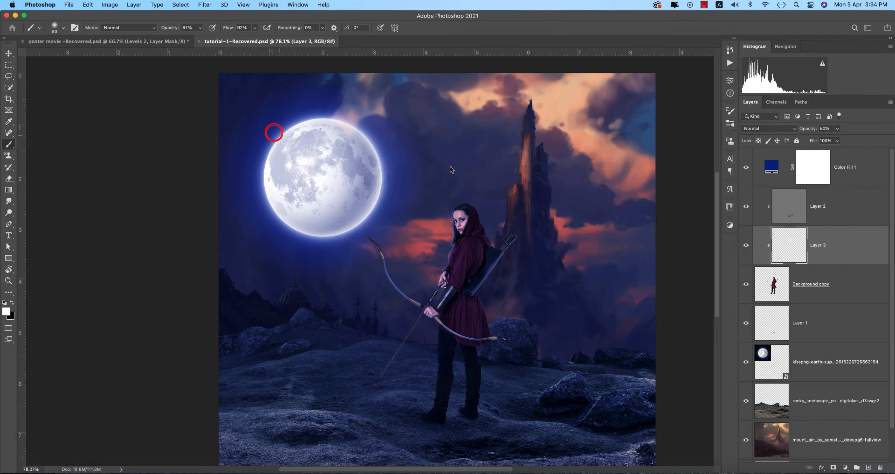
drag(639, 270, 269, 209)
mouse_move(297, 270)
mouse_down()
mouse_move(283, 270)
mouse_move(386, 365)
mouse_up()
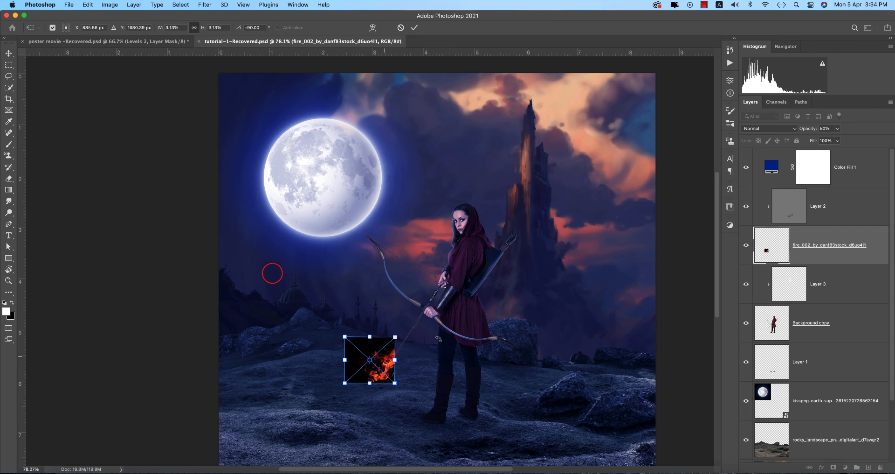
key(Return)
Set the fire layer's blend mode to Screen and mask out its hard edges around the arrow tip with black brush dabs.
click(767, 127)
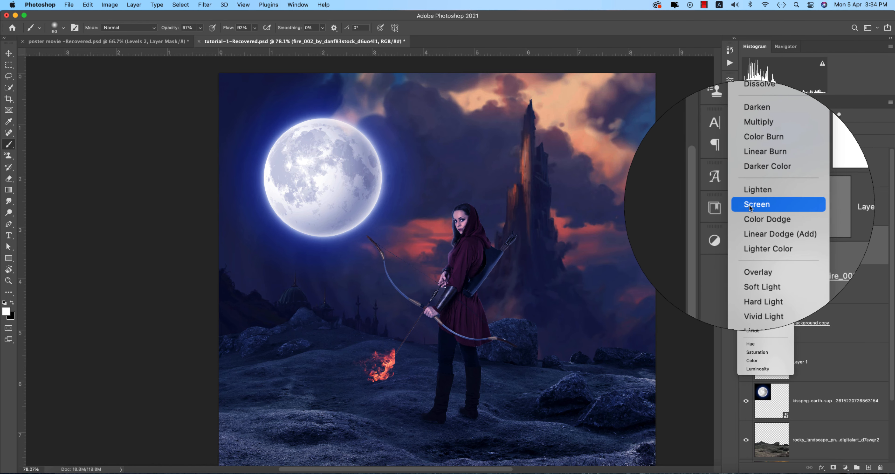
click(750, 205)
scroll(402, 368, up, 5)
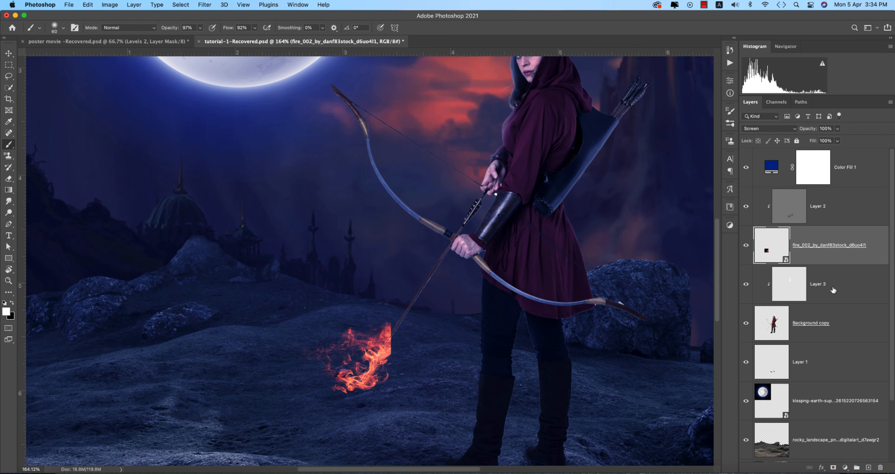
click(833, 467)
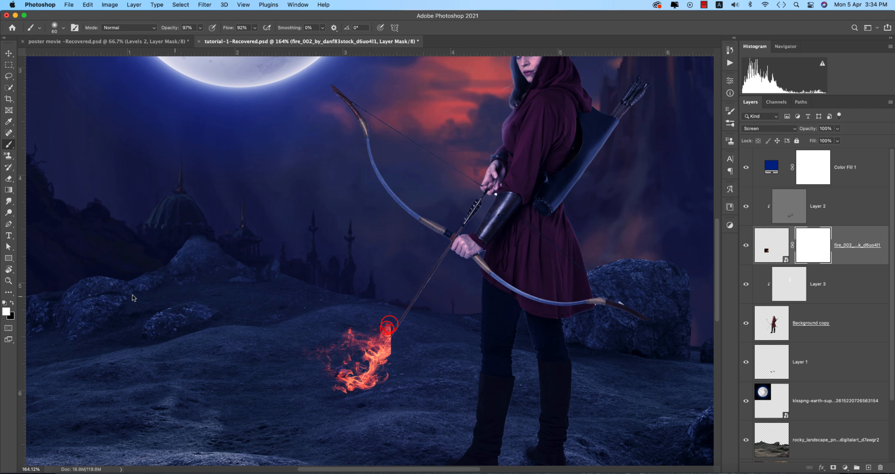
click(11, 302)
click(383, 328)
click(358, 329)
click(342, 329)
click(396, 351)
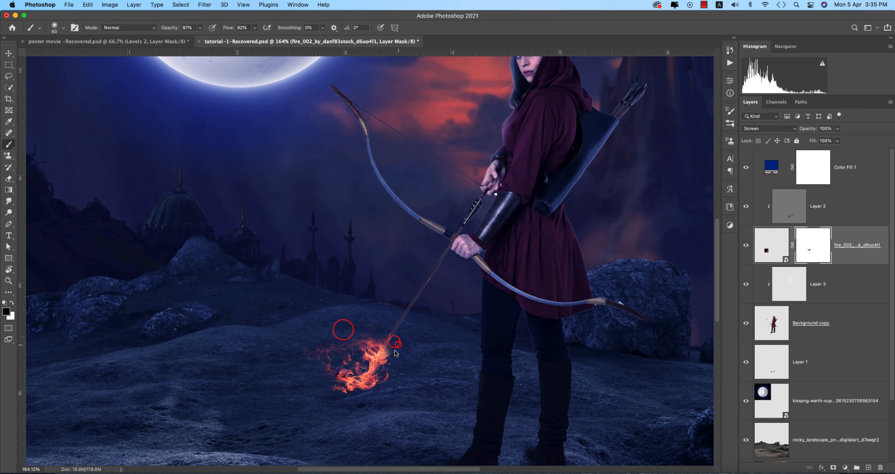
Duplicate the masked fire layer and undo a slight shift of the copy, keeping its image selected instead of its mask.
click(769, 250)
click(9, 53)
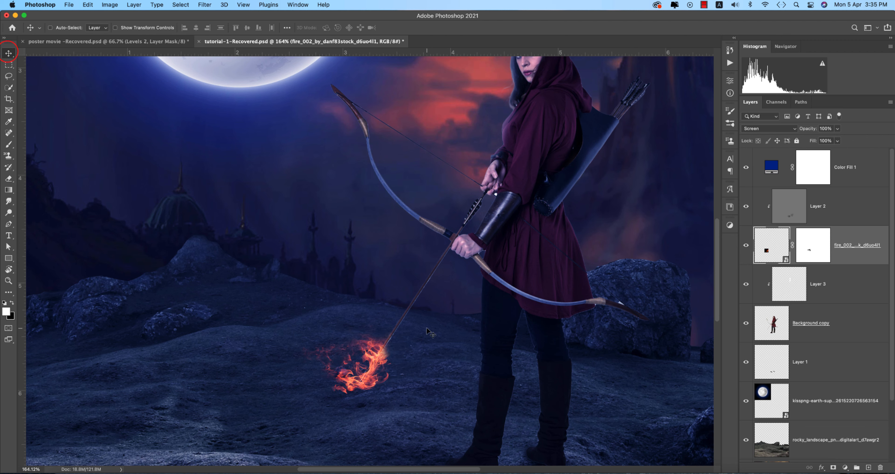
key(super+j)
drag(381, 358, 379, 357)
key(super+z)
click(768, 251)
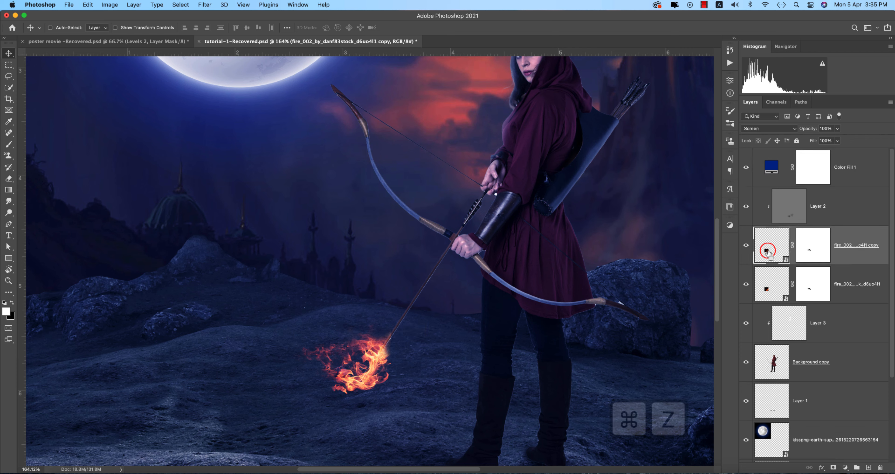
key(super+t)
drag(375, 369, 402, 339)
right_click(401, 339)
click(430, 455)
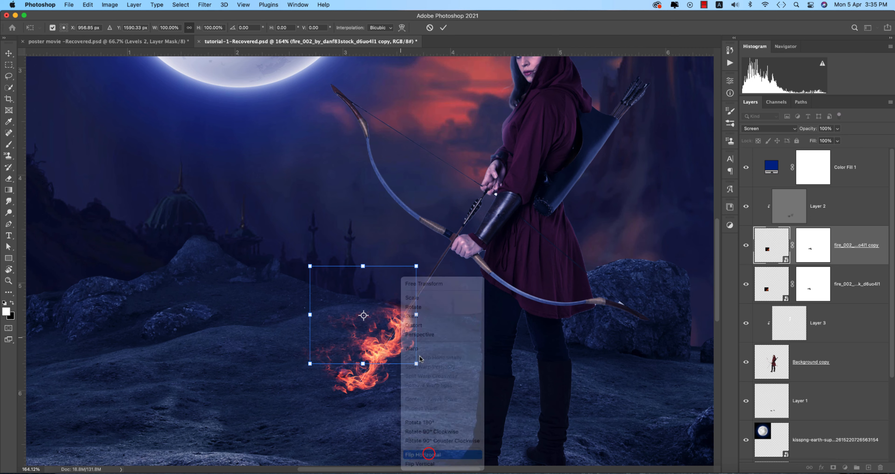
key(Return)
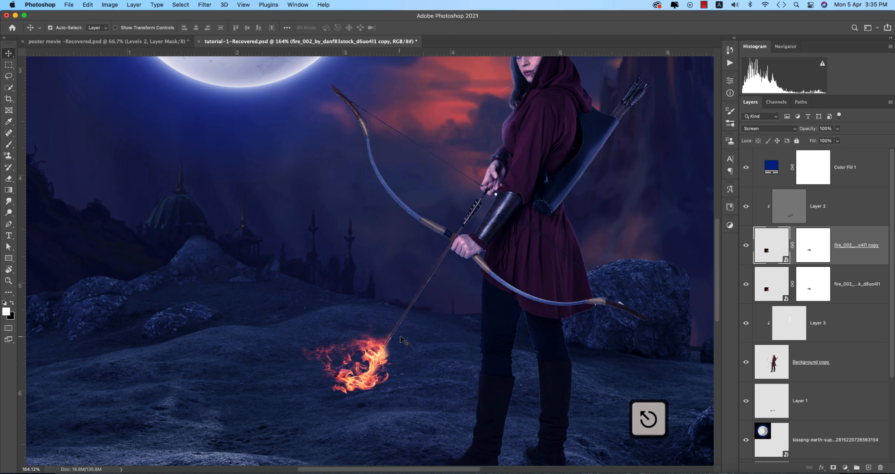
Rotate the fire copy 180° and position it over the arrow shaft just above the first flame.
key(super+t)
drag(375, 361, 403, 326)
right_click(403, 327)
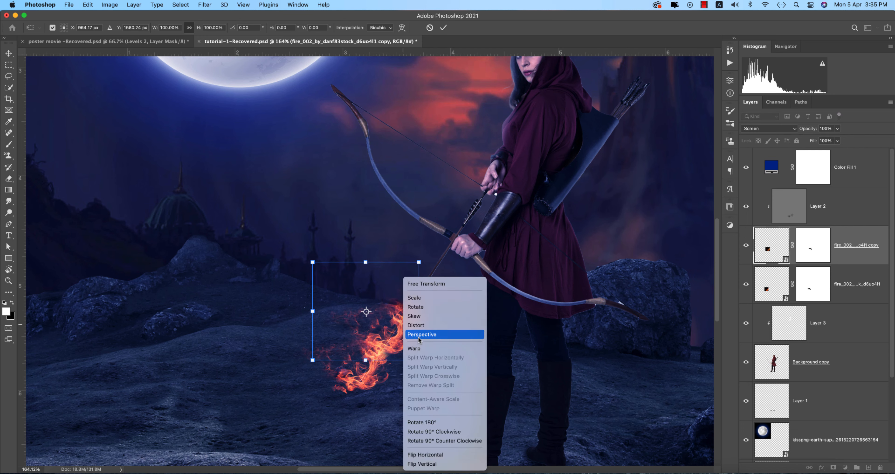
click(432, 423)
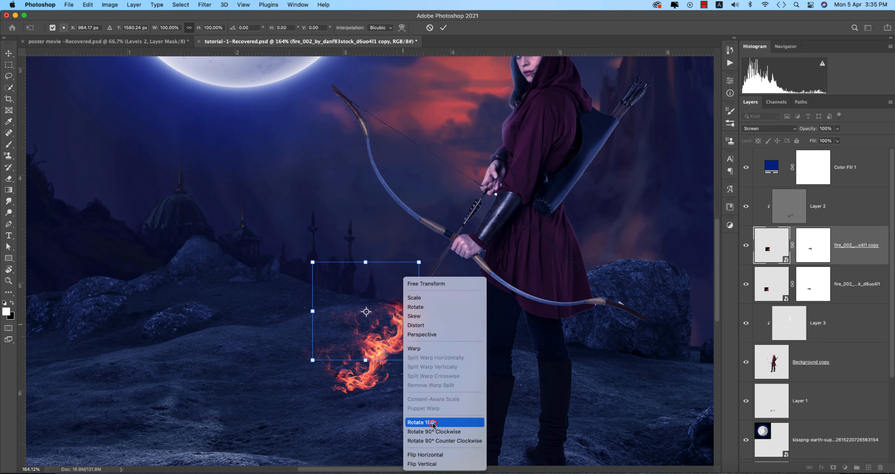
drag(345, 283, 398, 333)
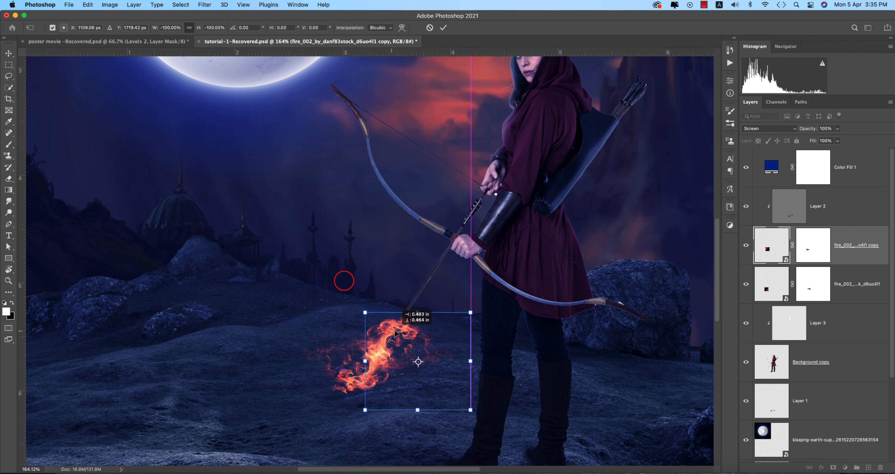
key(Return)
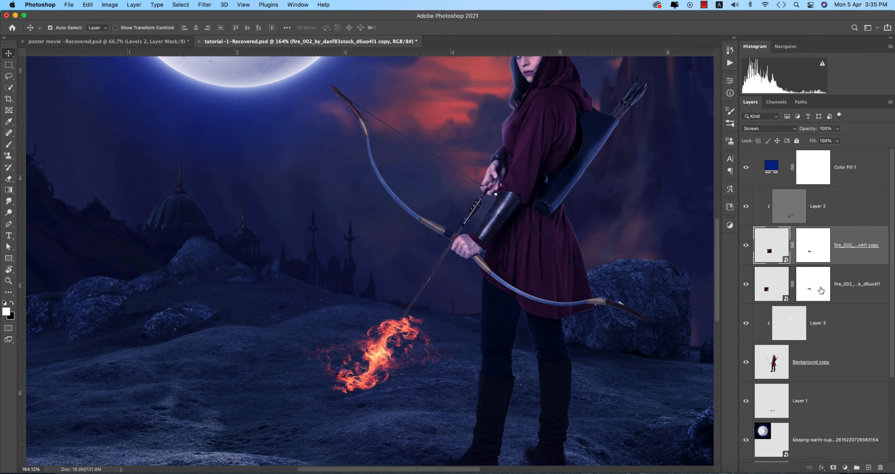
Paint black on the fire copy's mask to hide stray flames beside the arrow, enlarging the brush to 100 px.
click(818, 247)
key(b)
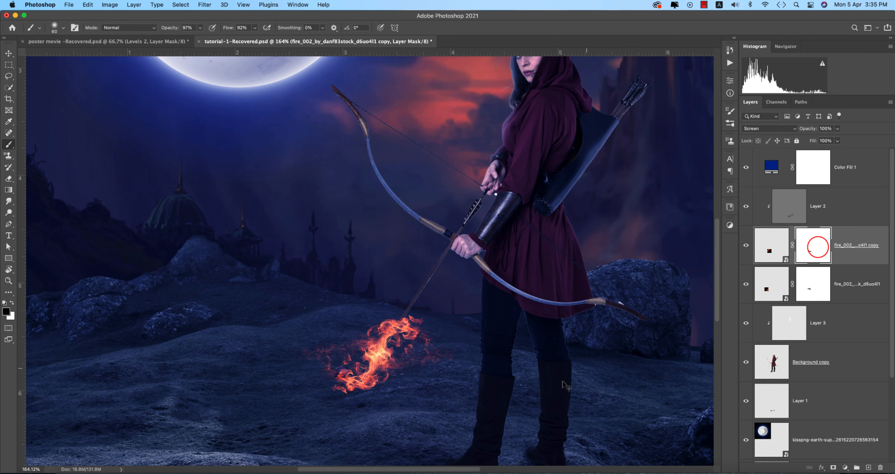
click(444, 344)
click(442, 356)
click(455, 354)
key(bracketright)
key(bracketright)
key(bracketright)
key(bracketright)
mouse_move(443, 341)
mouse_down()
mouse_move(409, 370)
mouse_move(434, 328)
mouse_up()
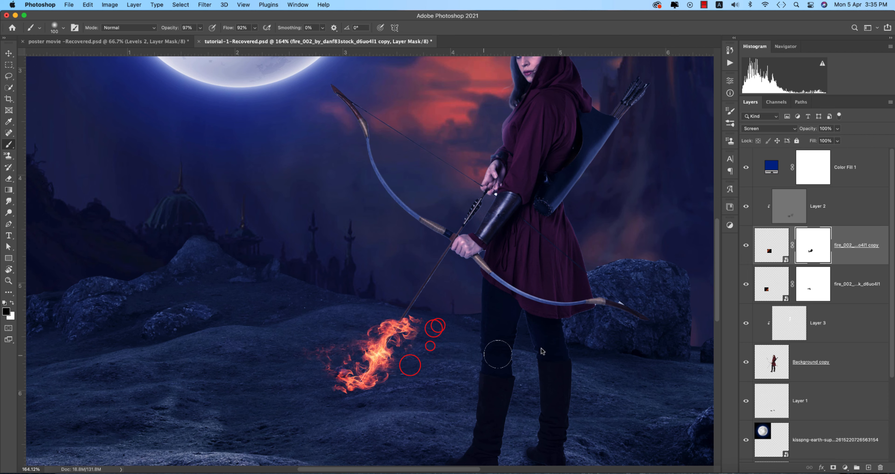
Duplicate both fire layers together, move the copies up the arrow shaft to the archer's hand and rotate them along it.
click(8, 54)
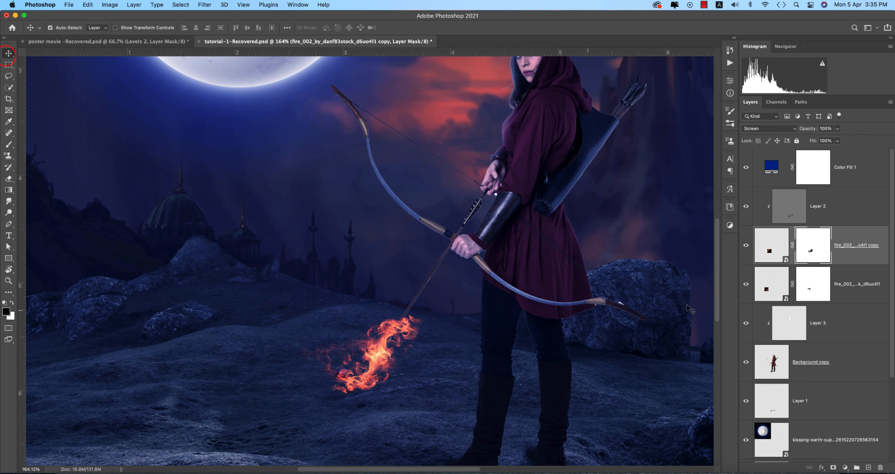
super+click(858, 285)
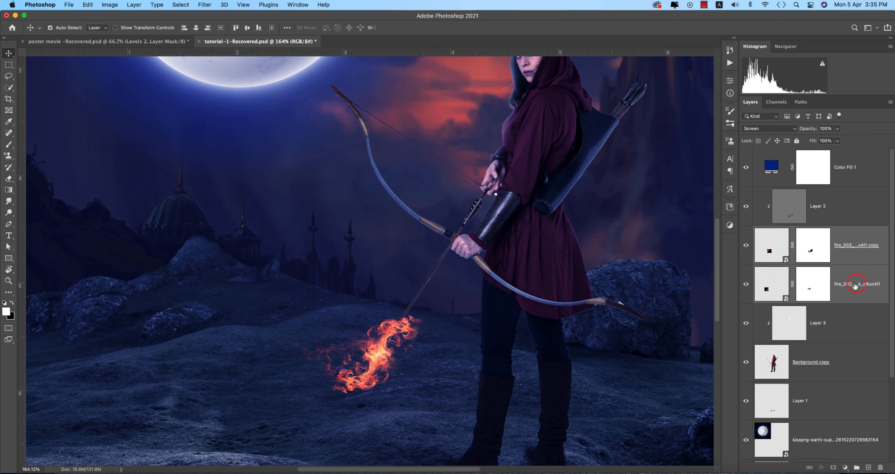
key(super+j)
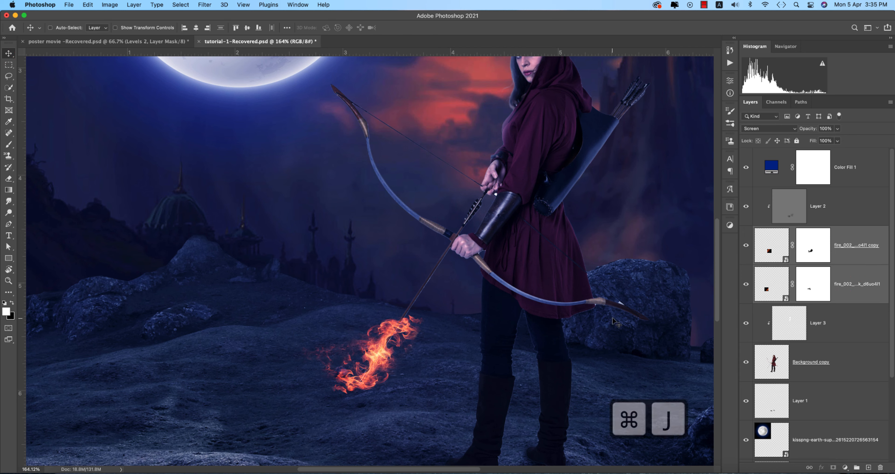
key(super+t)
drag(385, 338, 425, 279)
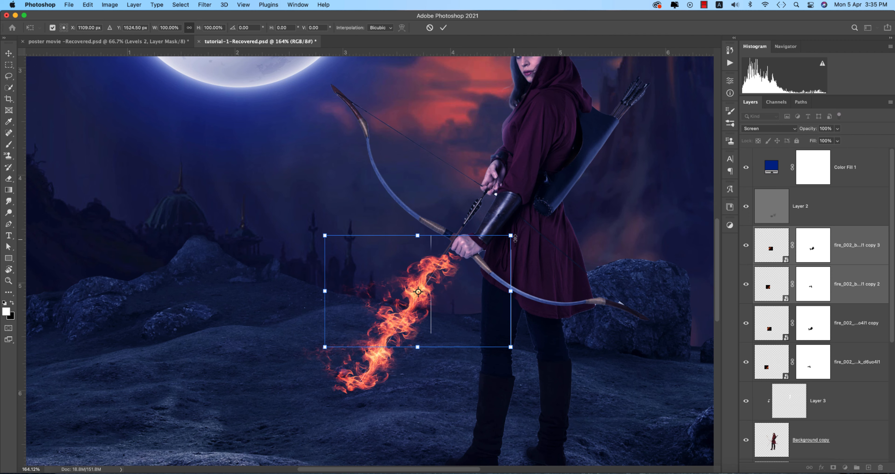
drag(518, 236, 386, 319)
key(Return)
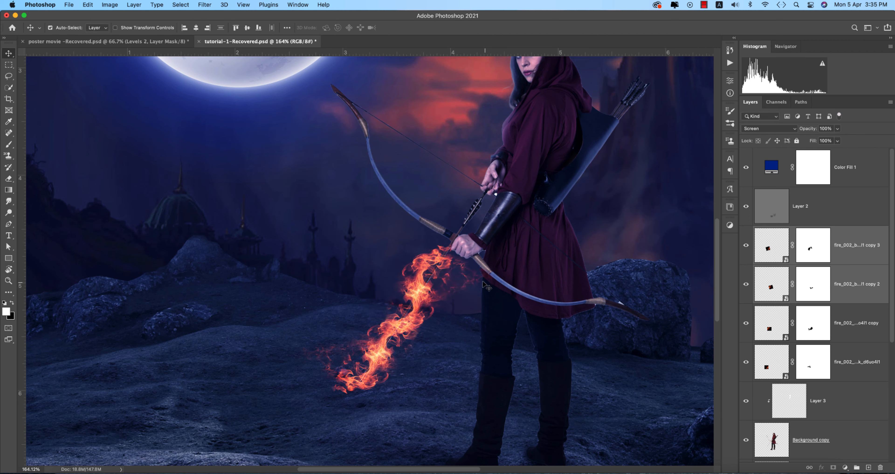
Identify the upper fire copies by toggling their visibility and mask out the stray flames beside the archer's hand.
click(815, 239)
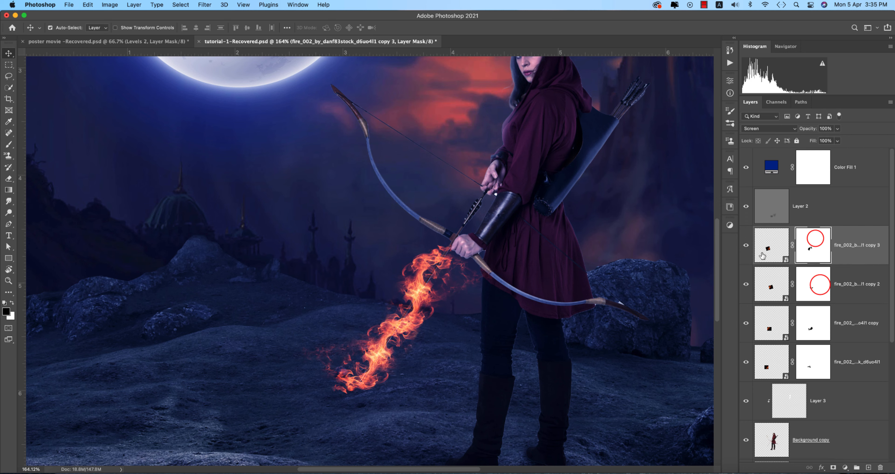
click(746, 245)
click(746, 245)
click(746, 283)
click(746, 284)
click(817, 287)
key(b)
mouse_move(472, 277)
mouse_down()
mouse_move(477, 295)
mouse_move(485, 284)
mouse_move(469, 288)
mouse_up()
click(9, 53)
key(ctrl+0)
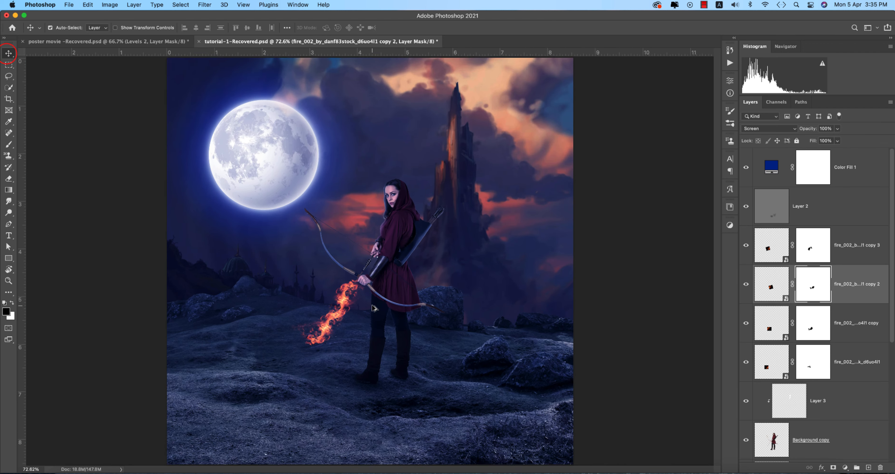
Create a new empty layer directly above the archer's white highlight layer, undoing the one added among the fire layers.
scroll(371, 328, up, 3)
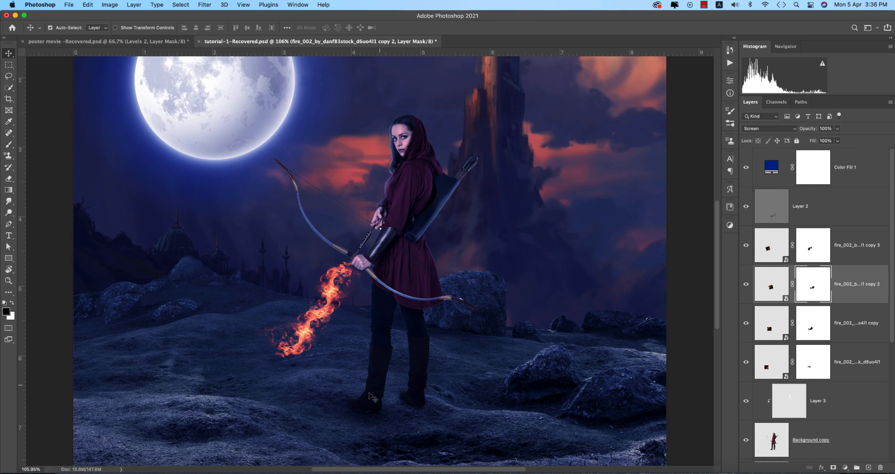
click(869, 467)
key(super+z)
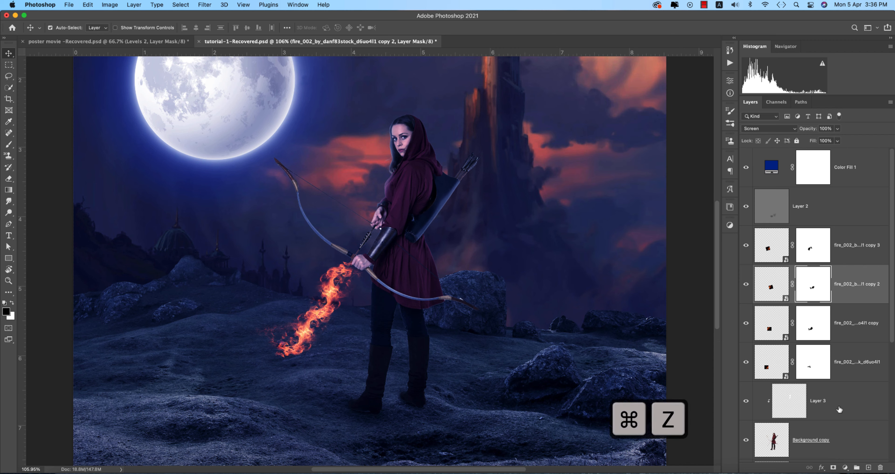
click(844, 403)
click(868, 466)
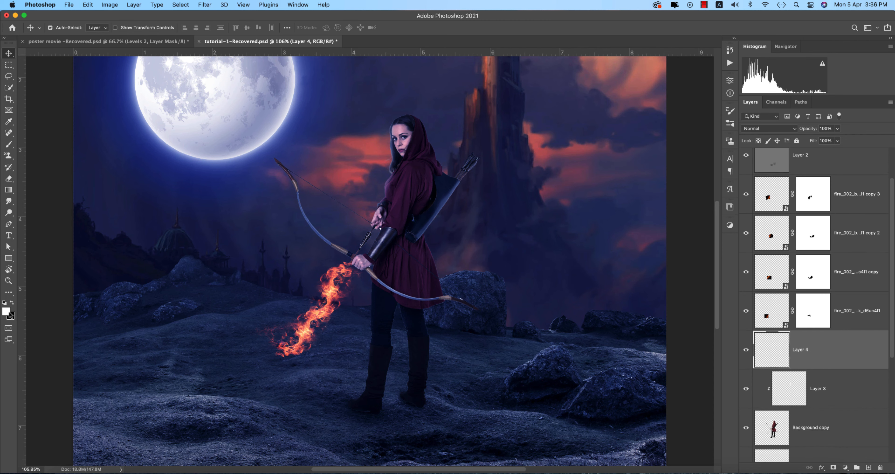
Set the foreground color to orange ff802a and activate the Brush tool.
click(8, 312)
click(337, 288)
click(864, 174)
click(760, 189)
click(857, 175)
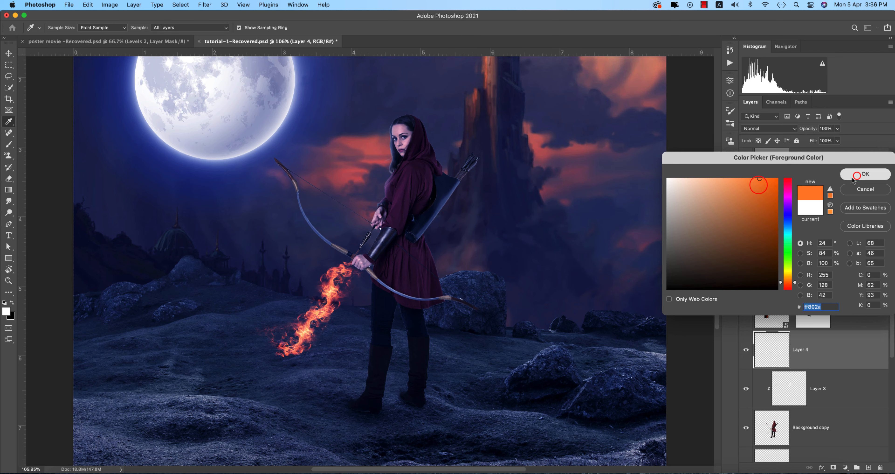
key(b)
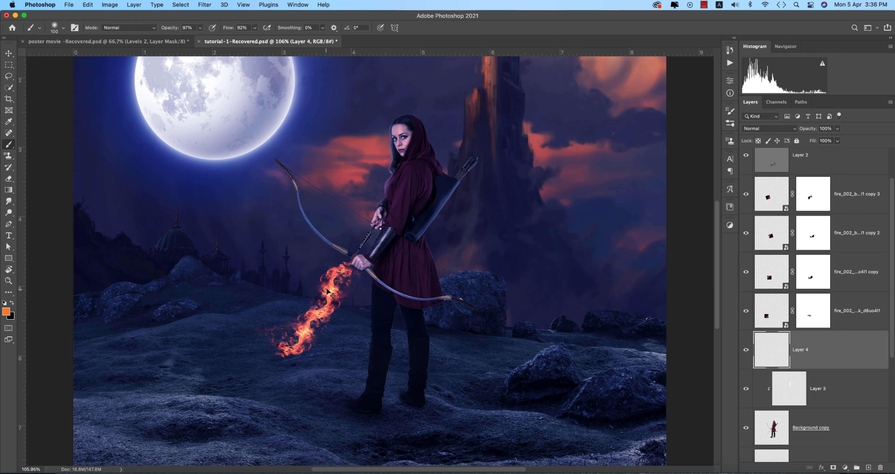
Undo a trial orange stroke on the archer's leg and make the new layer a clipping mask on the archer.
drag(371, 281, 378, 337)
key(super+z)
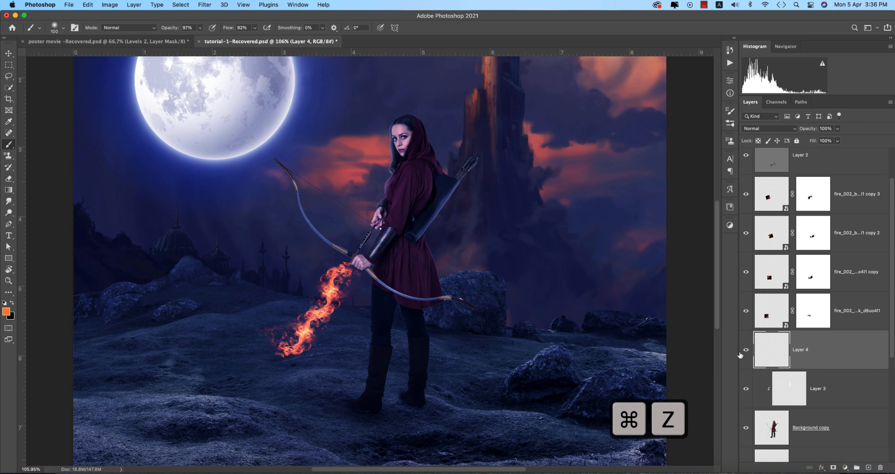
right_click(823, 356)
click(741, 228)
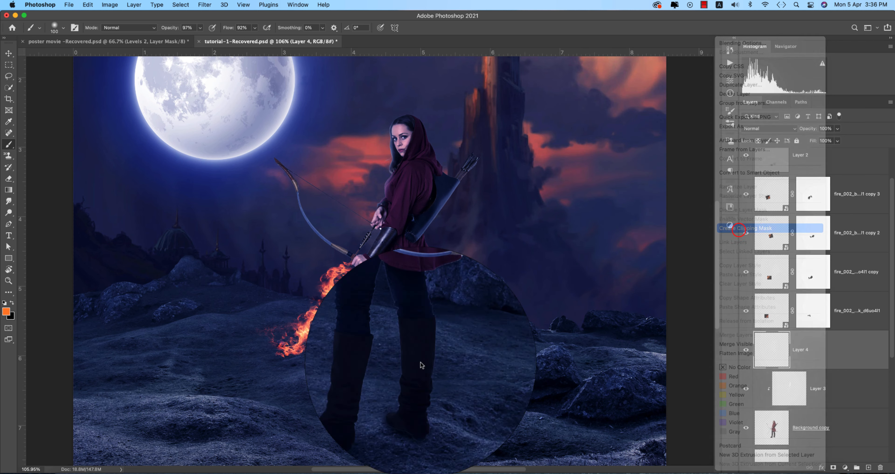
Paint an orange firelight glow down the fire-facing edge of the archer's front leg and over the boot.
drag(364, 280, 360, 345)
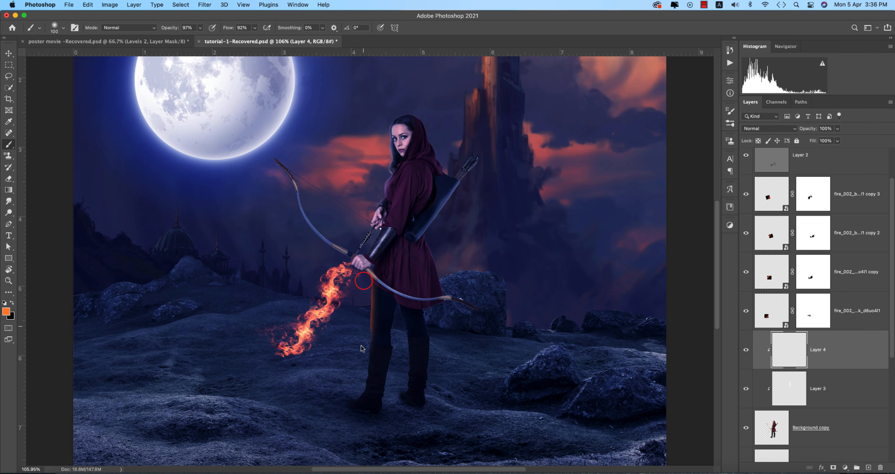
drag(357, 381, 352, 391)
drag(361, 383, 340, 392)
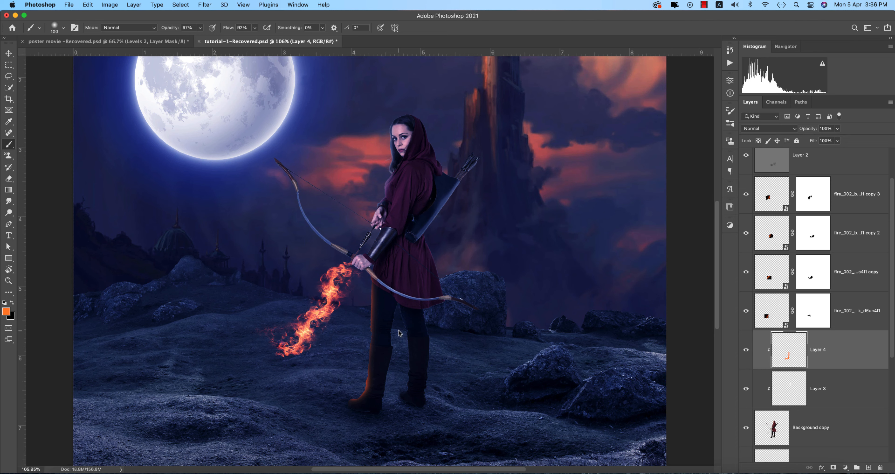
Undo the last stroke on the archer's rear leg and paint a narrower orange glow along its edge with a 60 px brush.
click(401, 348)
key(super+z)
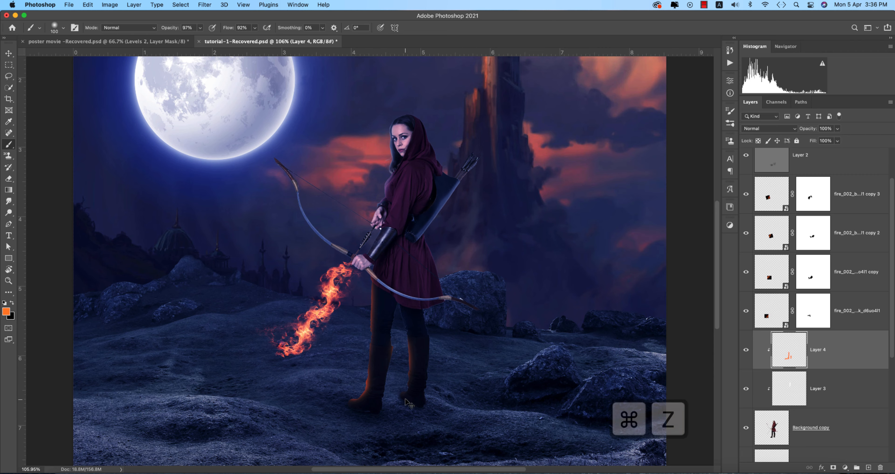
scroll(416, 381, up, 5)
key(bracketleft)
key(bracketleft)
key(bracketleft)
key(bracketleft)
mouse_move(362, 135)
mouse_down()
mouse_move(373, 188)
mouse_move(363, 415)
mouse_up()
scroll(424, 364, down, 7)
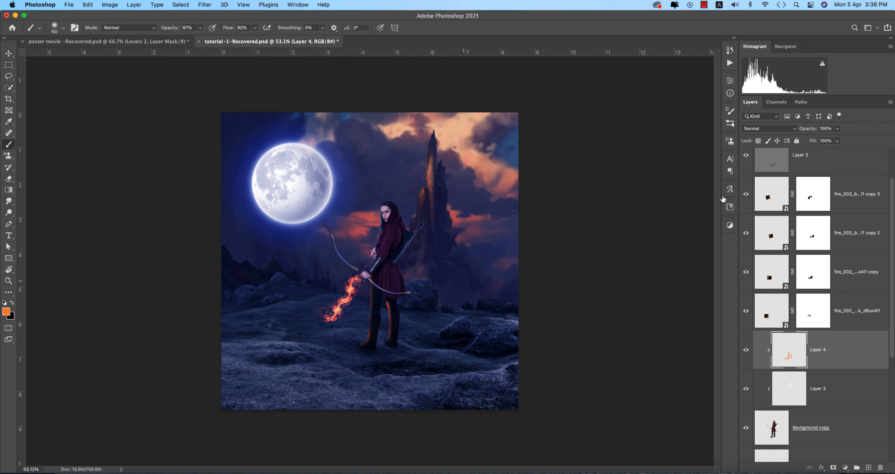
Undo the glow on the archer's rear leg and try repainting it along the fire-facing edge with a 50 px brush.
key(super+z)
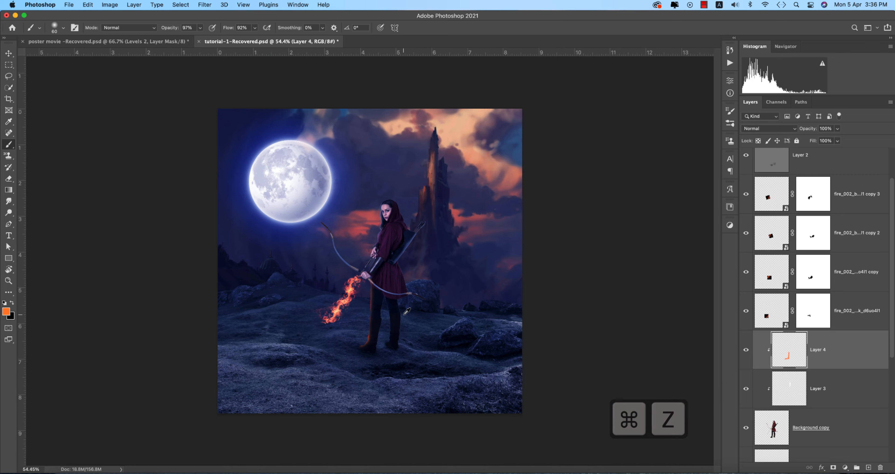
scroll(404, 315, up, 8)
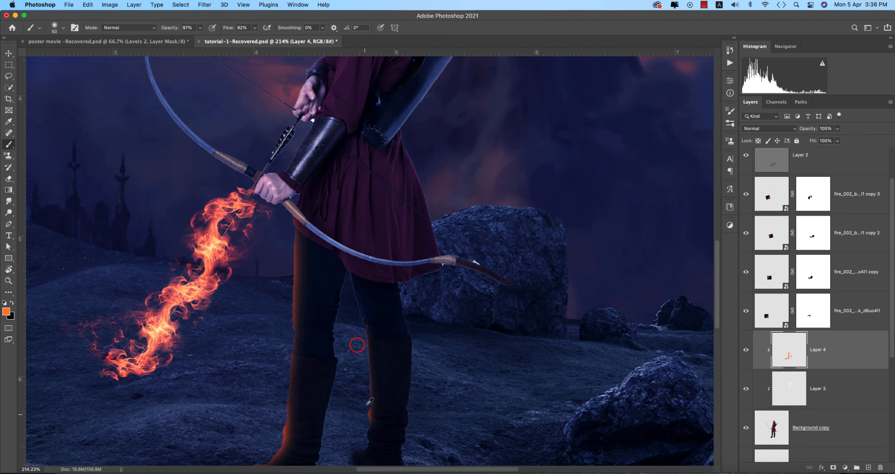
drag(367, 351, 357, 299)
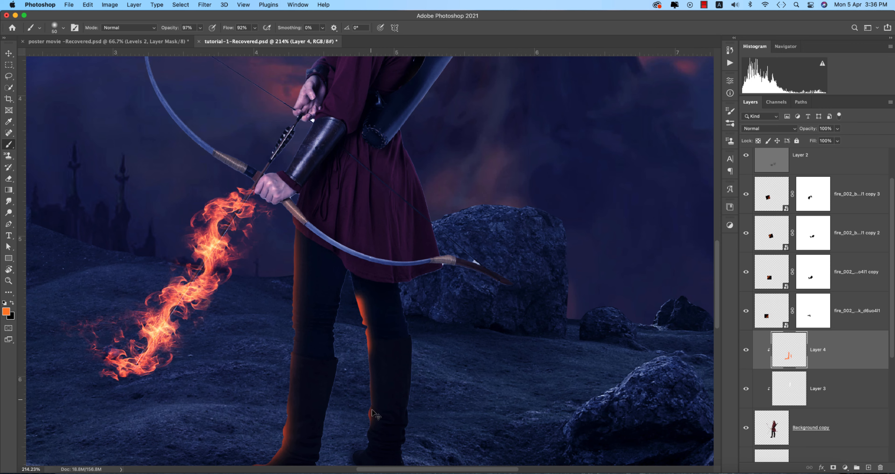
drag(389, 407, 410, 251)
click(390, 271)
drag(383, 201, 384, 256)
Undo the trial strokes and paint a thinner orange glow down the fire-facing edge of the archer's rear leg and boot.
key(super+z)
key(super+z)
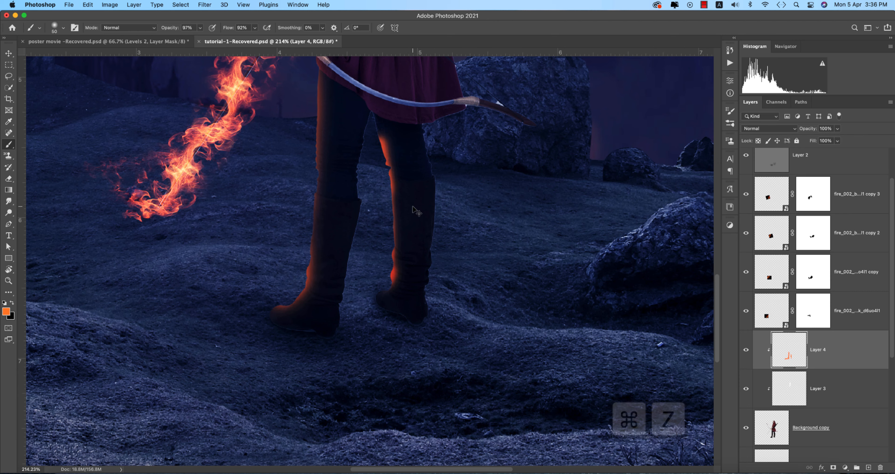
key(super+z)
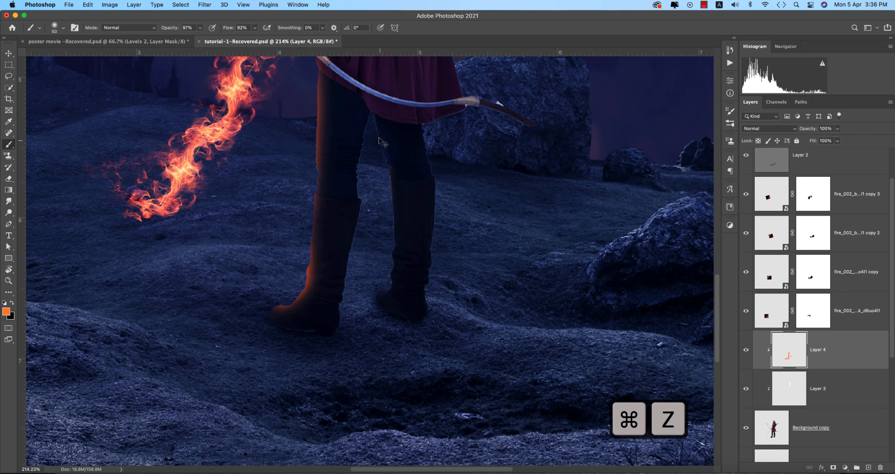
drag(373, 137, 387, 266)
scroll(479, 242, down, 10)
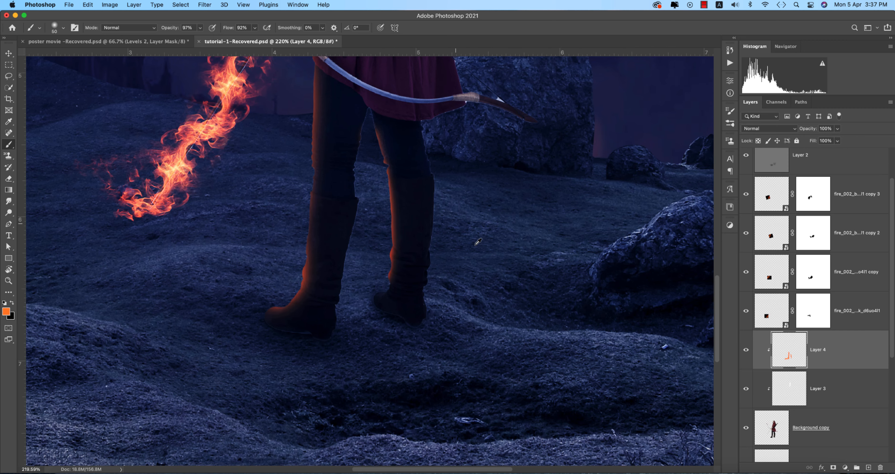
scroll(480, 239, down, 1)
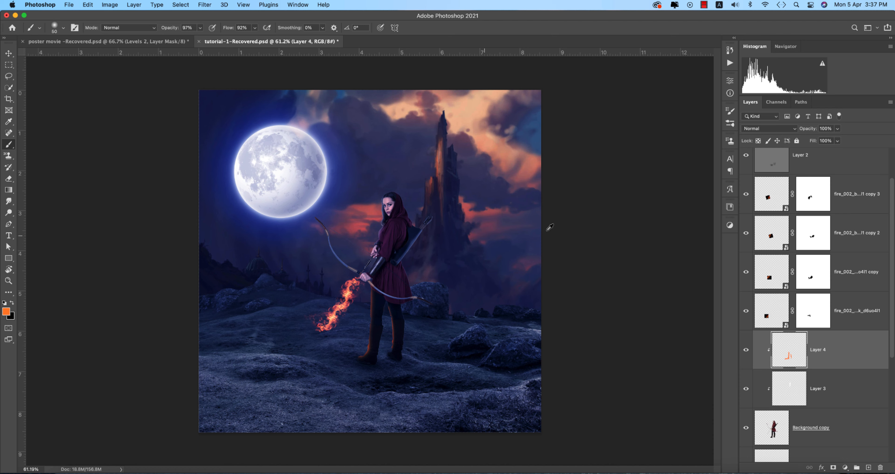
Add a new layer above the rocky landscape and paint an orange patch on the ground beneath the flame with a 100 px brush.
scroll(842, 363, down, 6)
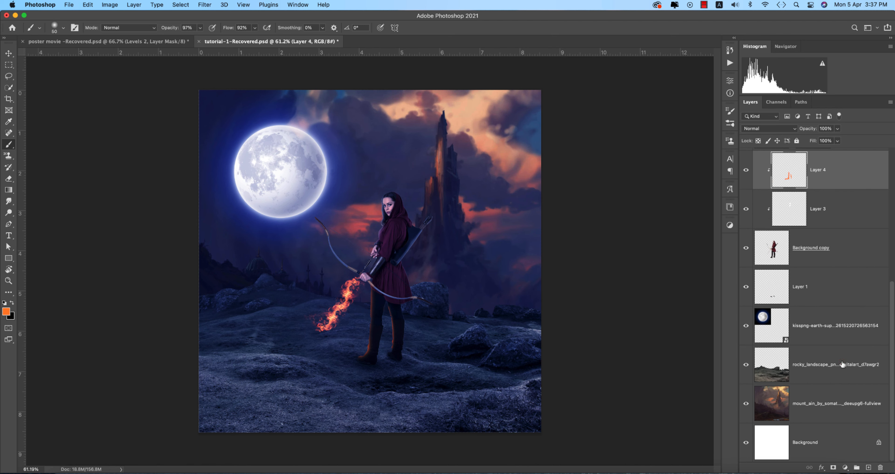
click(842, 363)
click(868, 467)
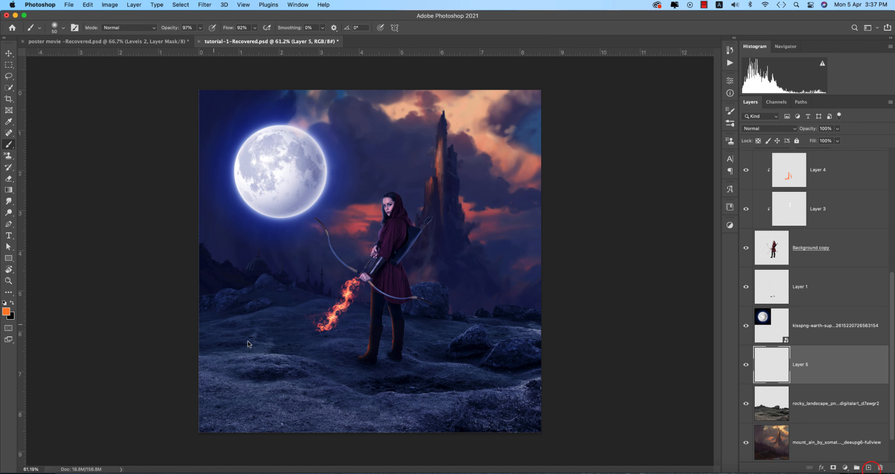
scroll(386, 358, up, 5)
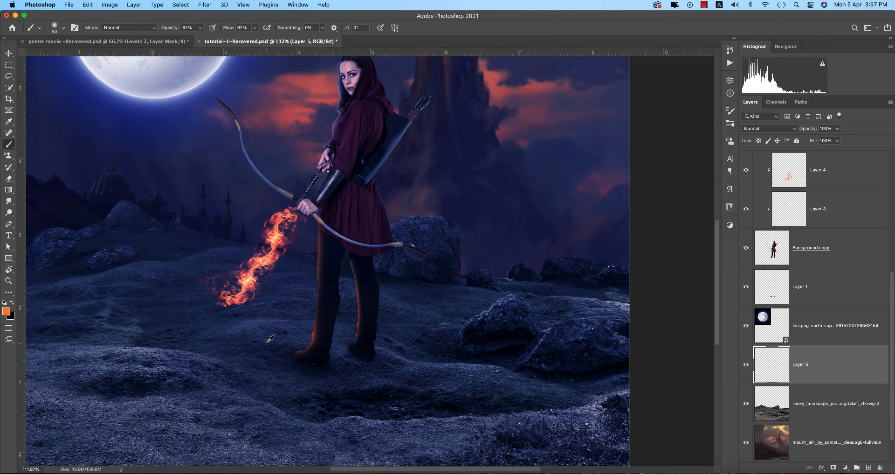
key(bracketright)
mouse_move(275, 322)
mouse_down()
mouse_move(233, 345)
mouse_move(271, 326)
mouse_up()
Set the ground glow layer's blend mode to Soft Light and its fill to 73%.
click(788, 129)
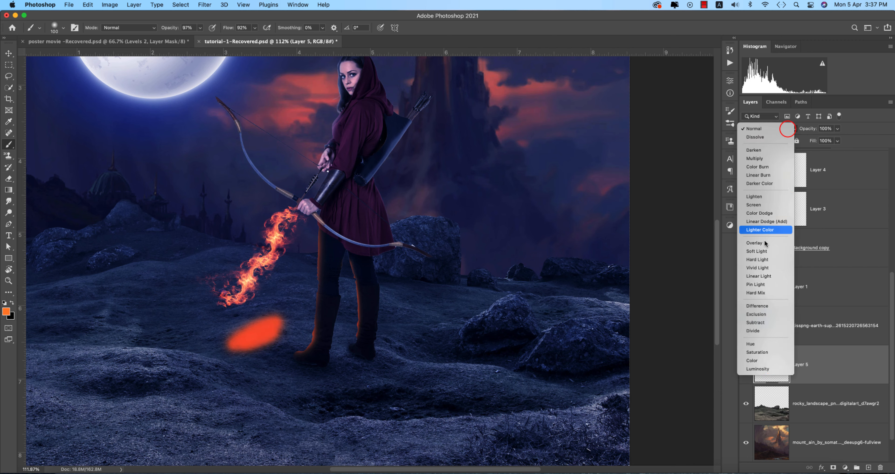
click(754, 205)
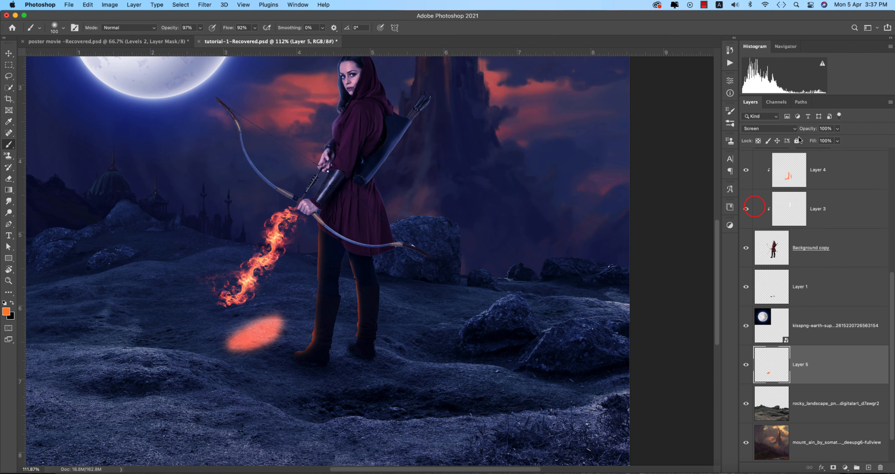
click(794, 128)
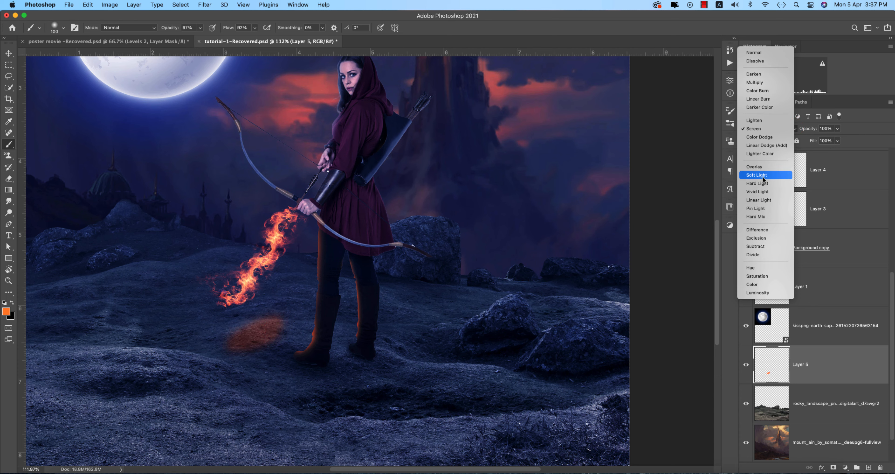
click(783, 172)
click(838, 141)
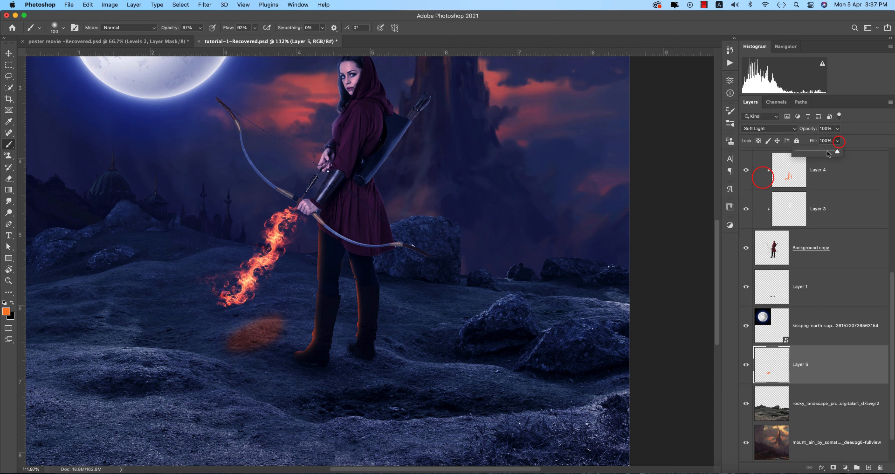
Stretch the ground glow horizontally toward the archer's front boot with Free Transform.
key(super+t)
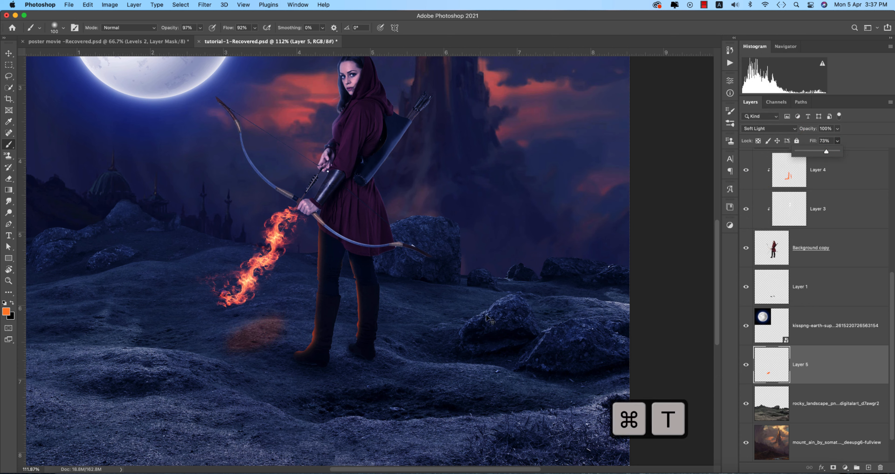
key(super+t)
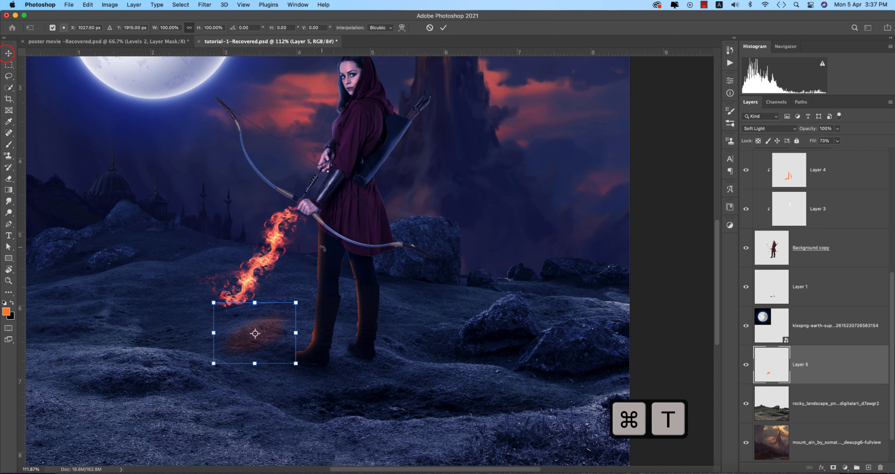
drag(296, 333, 323, 332)
key(Return)
scroll(446, 364, down, 5)
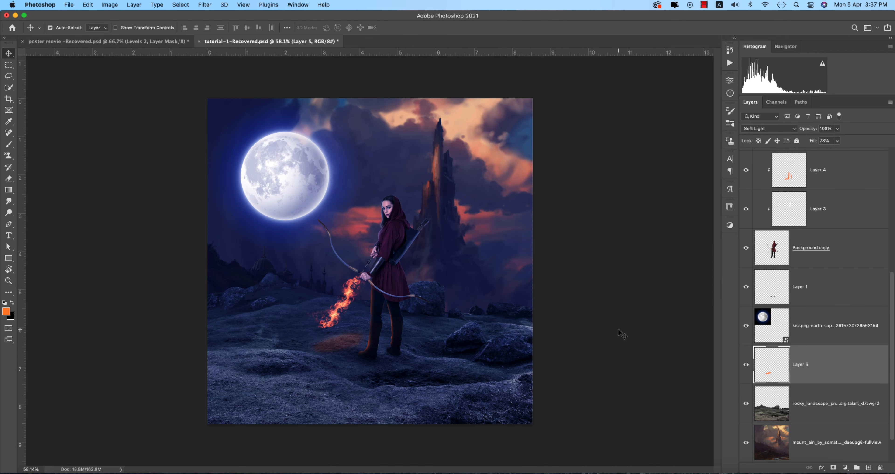
Place the smoke image from the 4-4-21 folder directly above the rocky landscape layer and save the document.
click(824, 399)
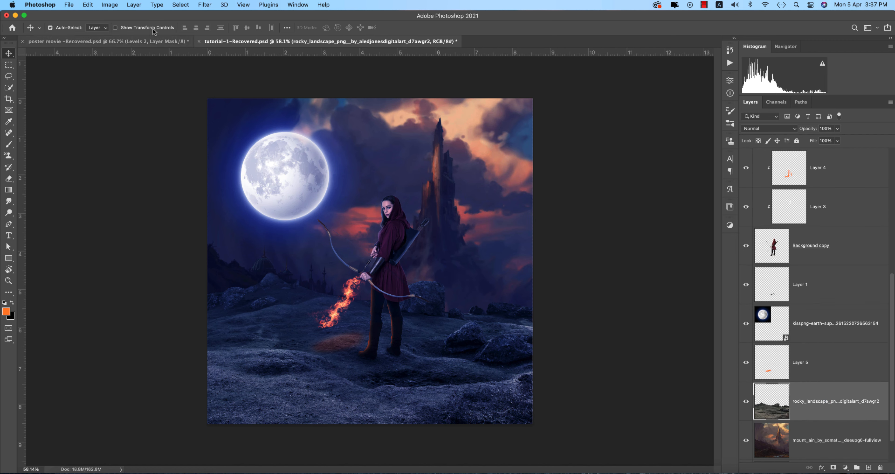
click(69, 5)
click(106, 166)
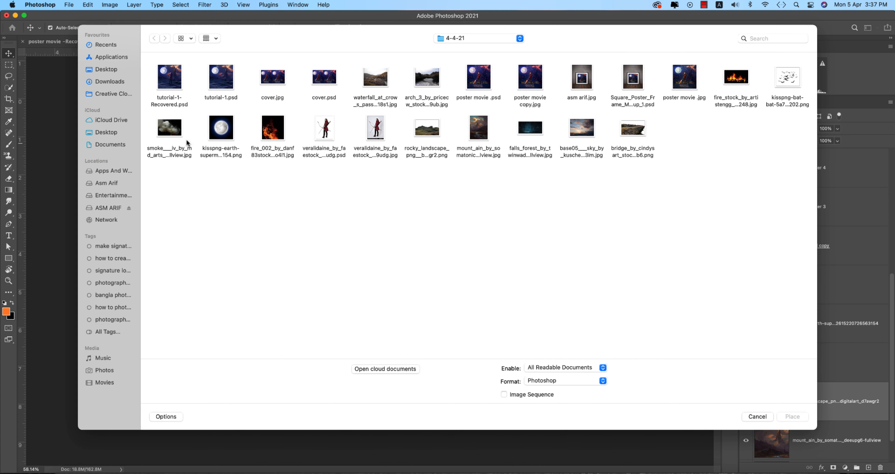
double_click(160, 131)
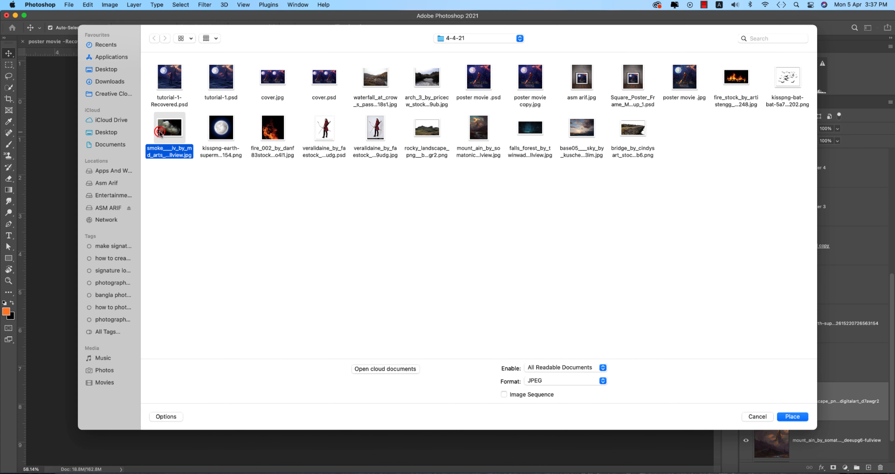
click(416, 29)
key(super+s)
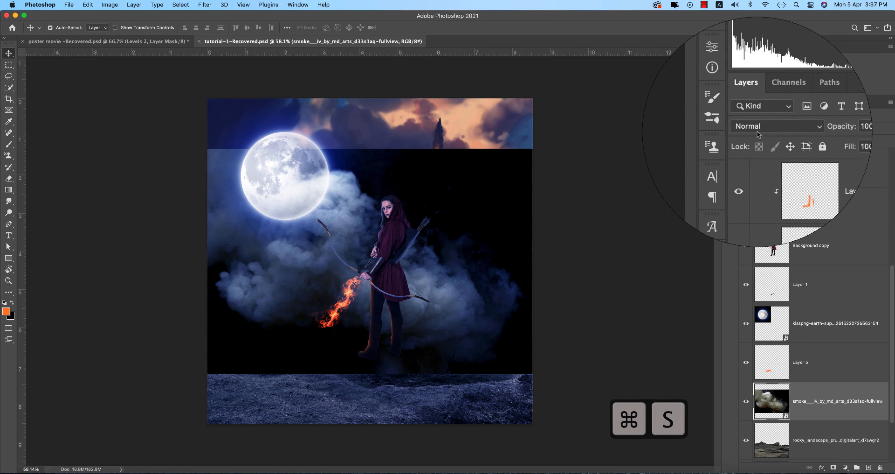
Set the smoke layer to Screen, enlarge it to about 9.4 in wide and shift it slightly down over the ground.
click(758, 131)
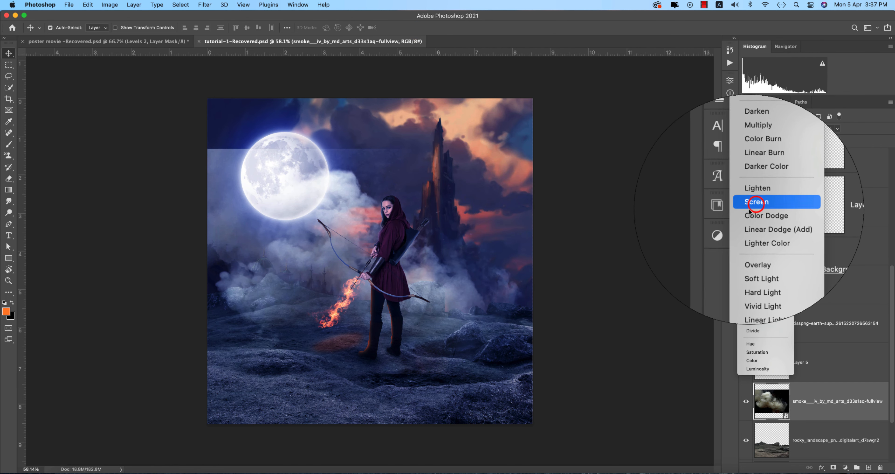
click(750, 205)
key(super+t)
drag(536, 262, 568, 267)
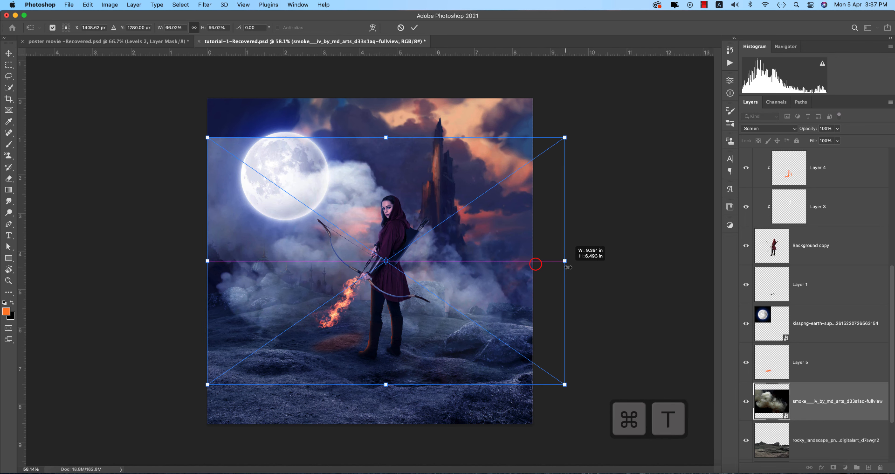
drag(469, 322, 463, 342)
key(Return)
Add a layer mask to the smoke and hide it over the moon, sky and outer edges with a 600 px black brush.
click(834, 467)
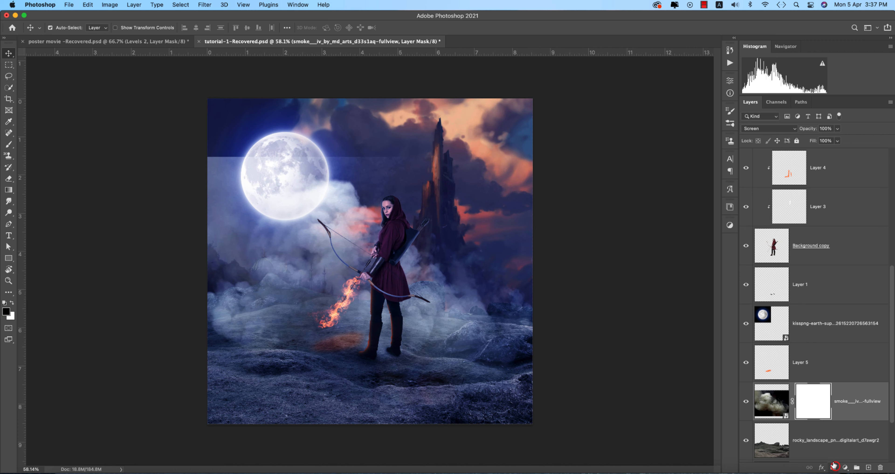
key(b)
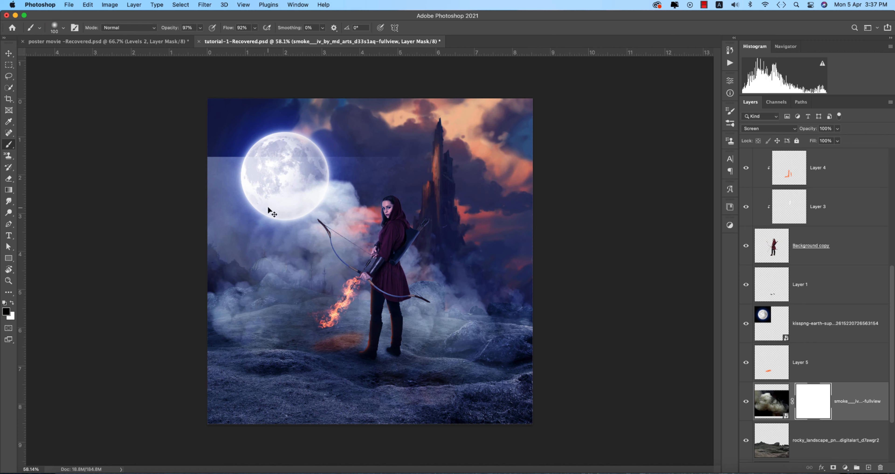
key(bracketright)
key(bracketright)
key(bracketright)
key(bracketright)
key(bracketright)
key(bracketright)
key(bracketright)
key(bracketright)
key(bracketright)
key(bracketright)
key(bracketright)
mouse_move(168, 168)
mouse_down()
mouse_move(360, 153)
mouse_move(284, 162)
mouse_move(432, 179)
mouse_move(240, 187)
mouse_move(280, 222)
mouse_move(203, 226)
mouse_move(120, 278)
mouse_move(195, 247)
mouse_move(282, 239)
mouse_move(366, 216)
mouse_move(407, 194)
mouse_move(385, 196)
mouse_move(476, 233)
mouse_move(569, 329)
mouse_up()
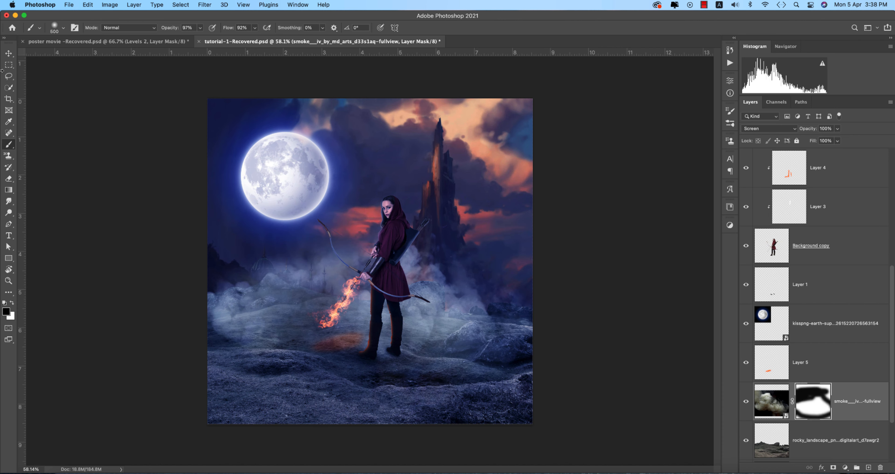
Lower the smoke layer's fill to 64% and save the document.
click(9, 54)
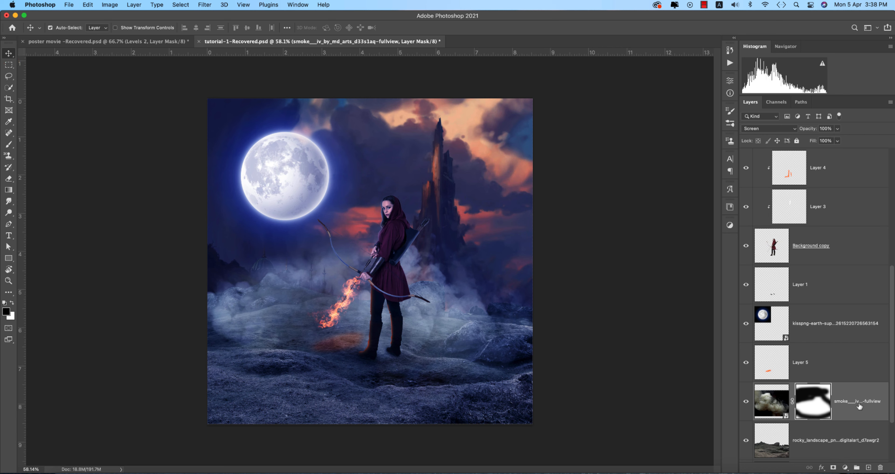
click(837, 141)
drag(825, 153, 824, 153)
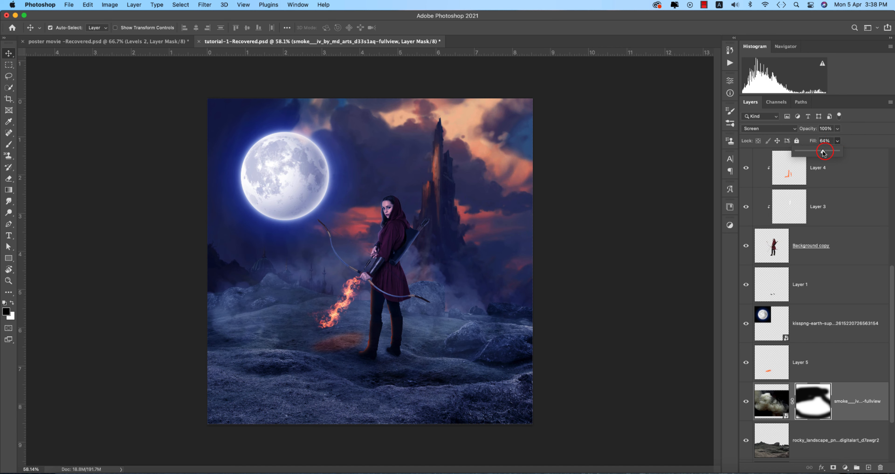
click(83, 126)
key(super+s)
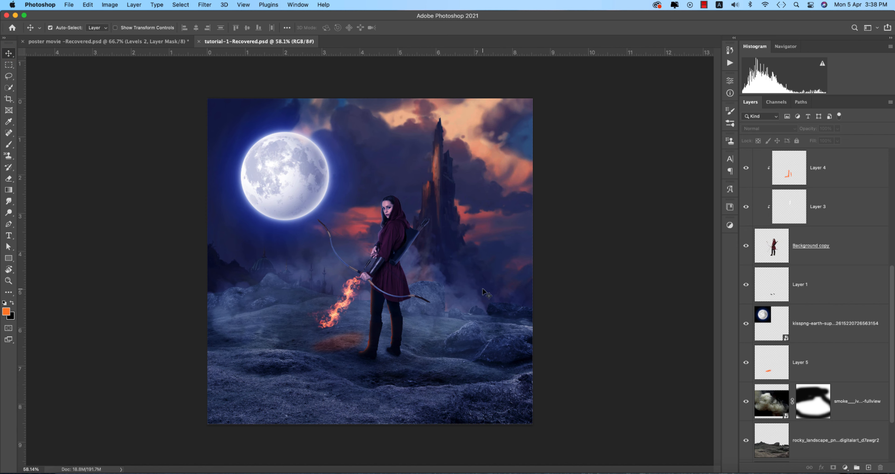
Merge the rocky landscape and mountain layers into one layer.
scroll(838, 385, down, 2)
click(836, 375)
click(835, 401)
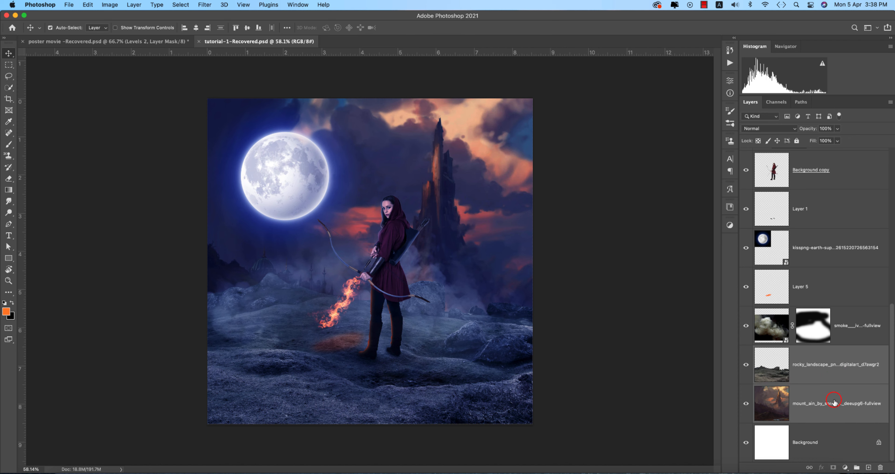
key(cmd+e)
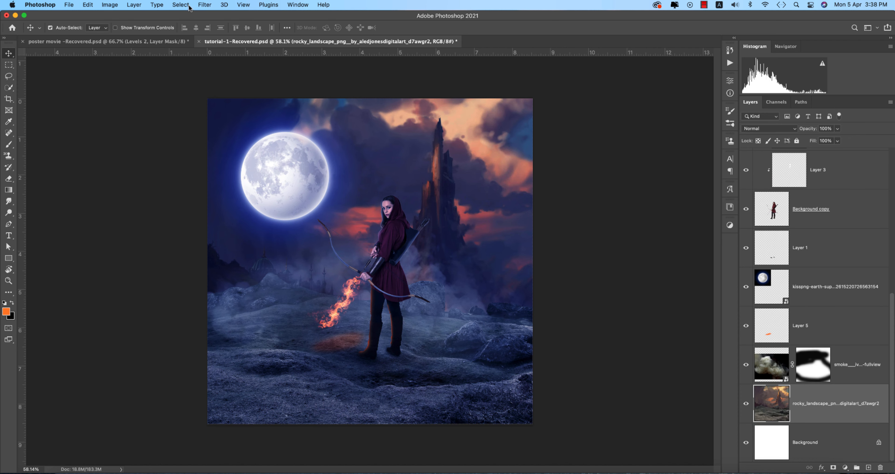
Apply a Tilt-Shift blur to the merged landscape layer, placing the sharp band over the ground around the archer's legs, from her hips to the foreground.
click(205, 5)
mouse_move(240, 135)
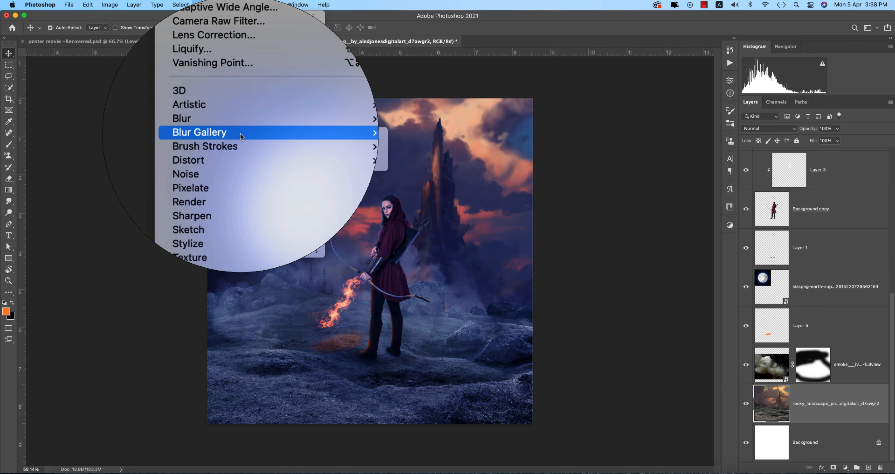
click(344, 149)
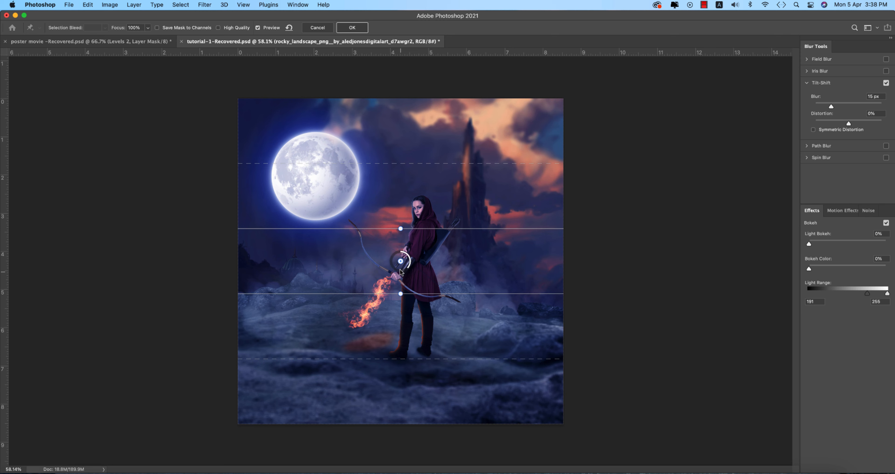
drag(402, 263, 399, 334)
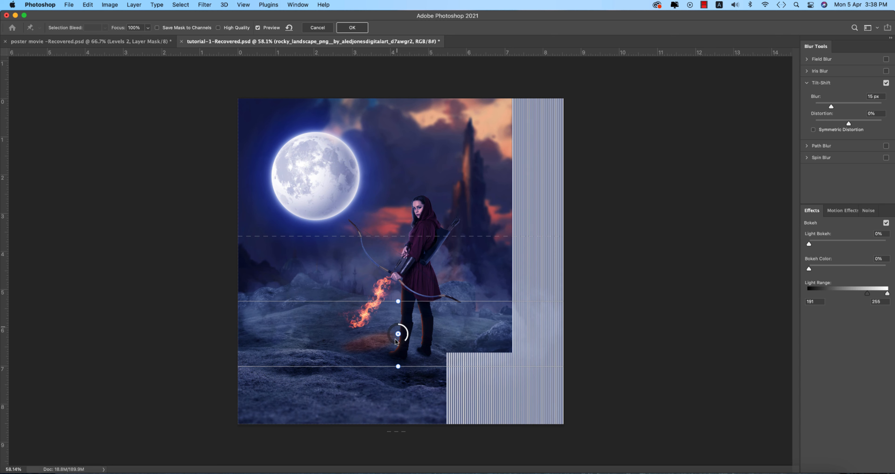
drag(429, 367, 430, 381)
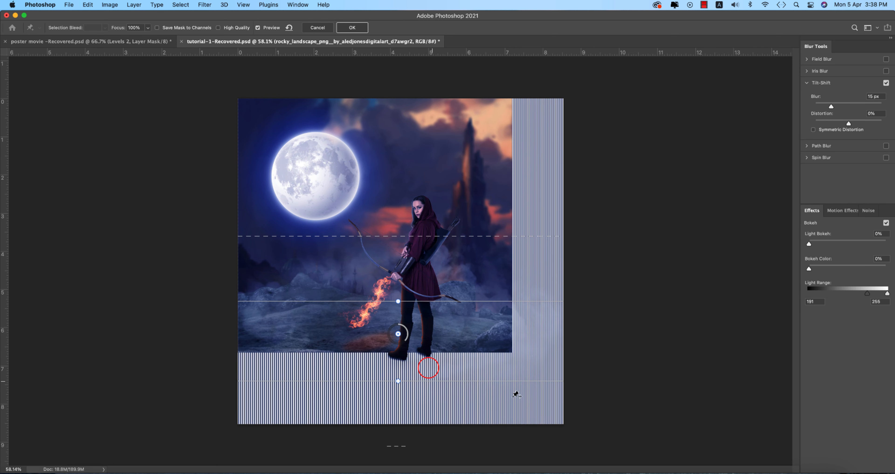
drag(546, 381, 546, 405)
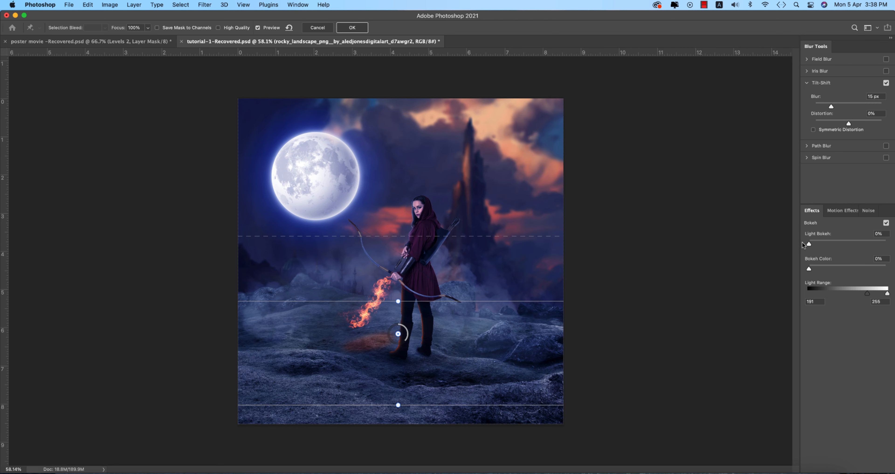
drag(556, 302, 556, 293)
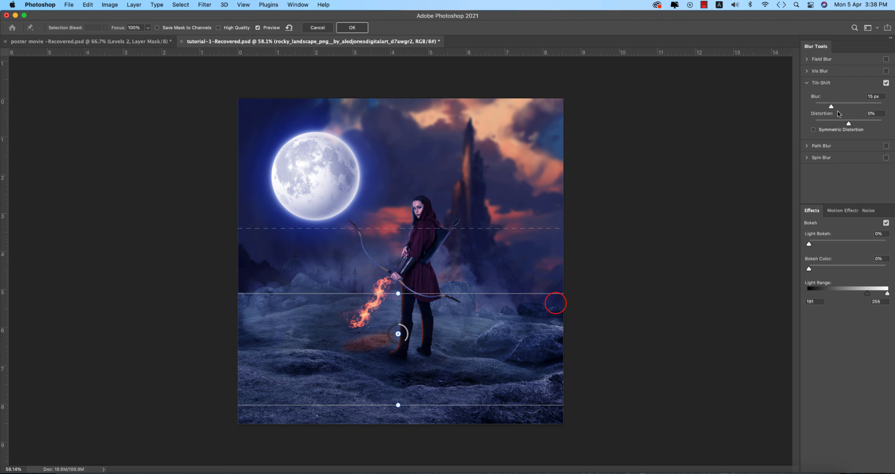
drag(831, 107, 834, 107)
click(362, 28)
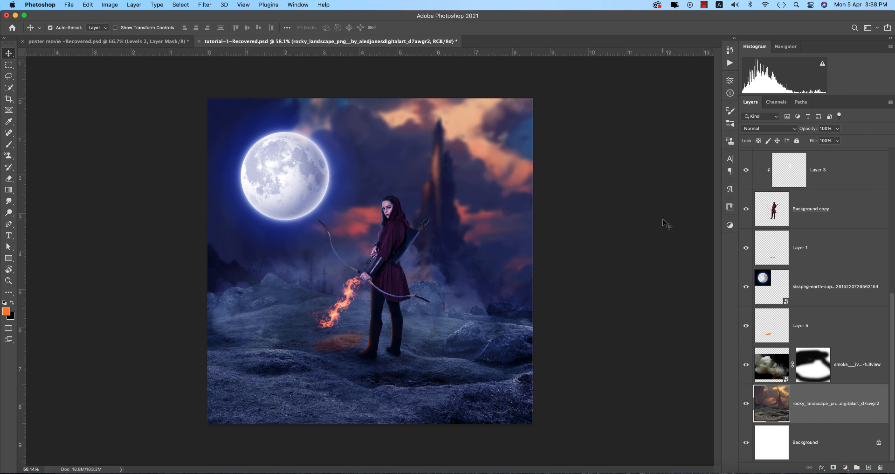
Place the sparks_2 image above the landscape, scale it to the canvas height and set its blend mode to Screen.
click(70, 5)
click(98, 165)
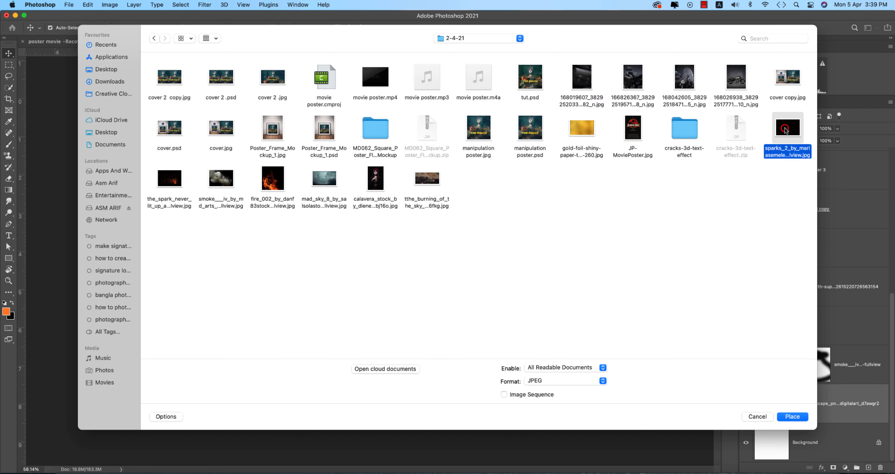
double_click(785, 127)
drag(374, 154, 374, 99)
drag(370, 370, 374, 424)
key(Return)
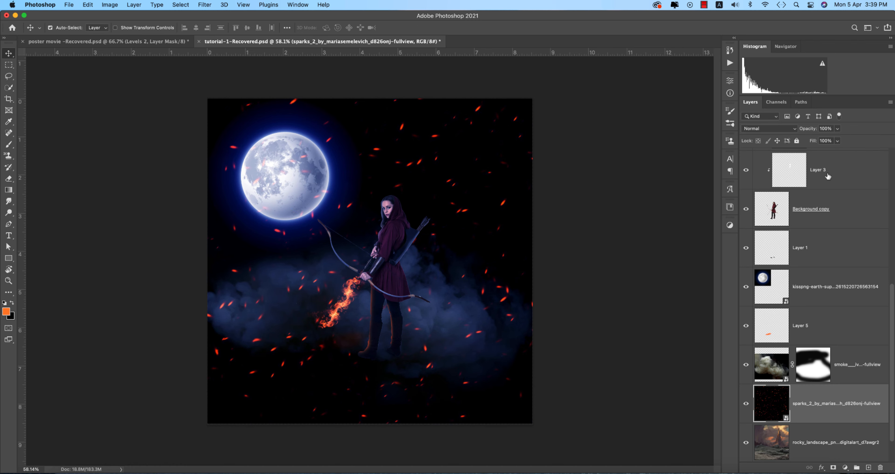
click(778, 129)
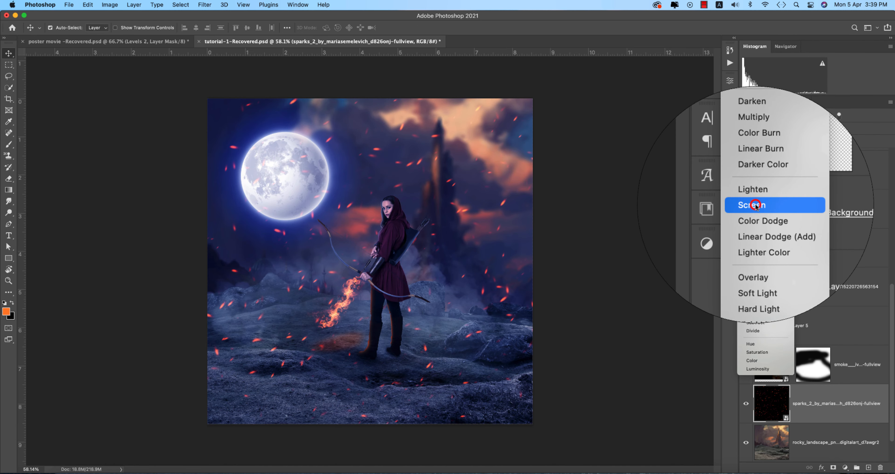
click(755, 205)
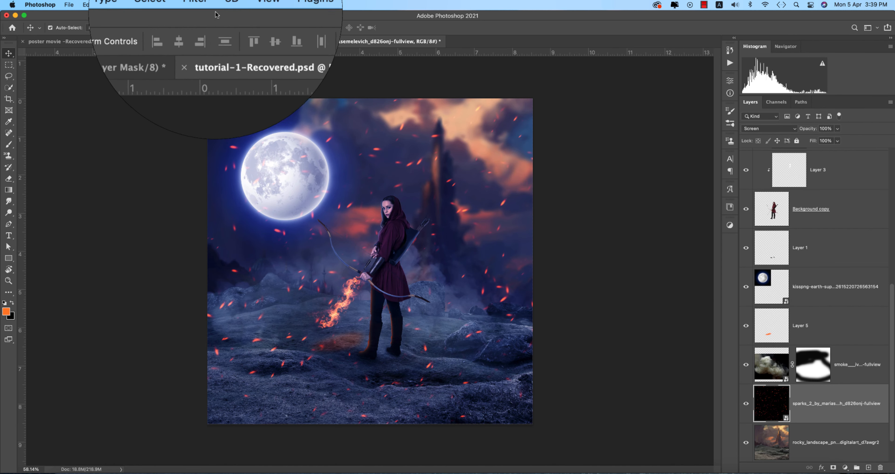
Apply a Motion Blur filter to the sparks layer.
click(205, 4)
mouse_move(262, 126)
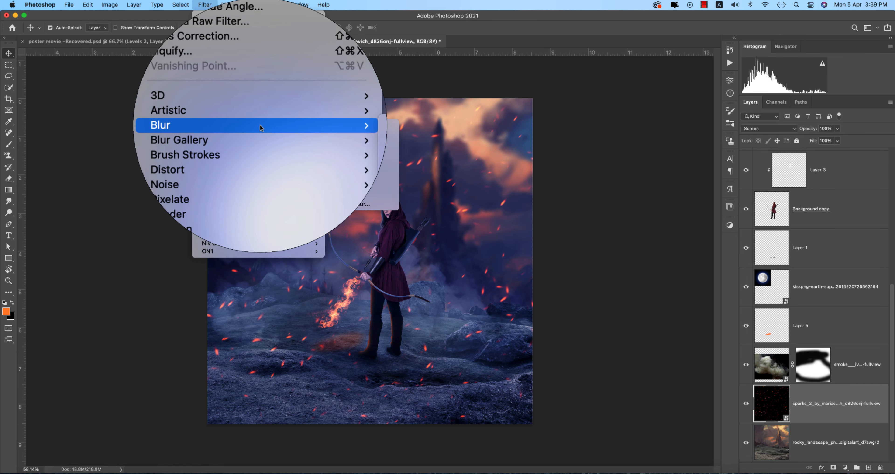
click(357, 172)
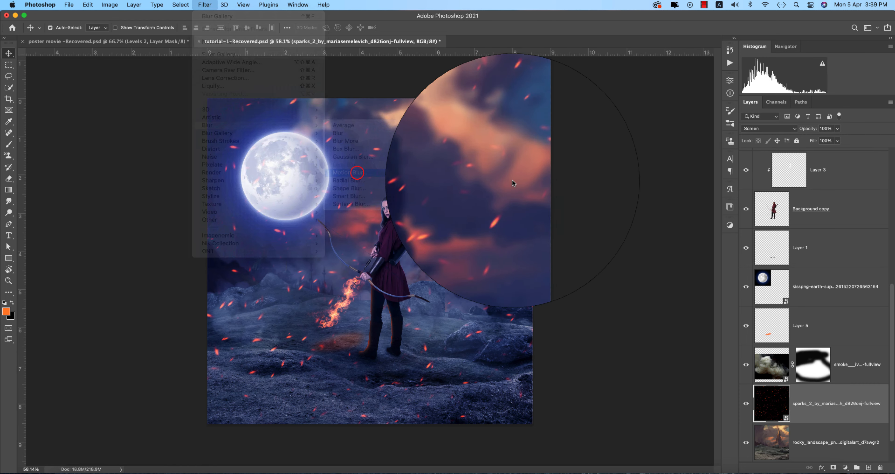
click(591, 122)
Duplicate the blurred sparks layer and shift the copy about 0.84 in to the right.
key(v)
key(super+j)
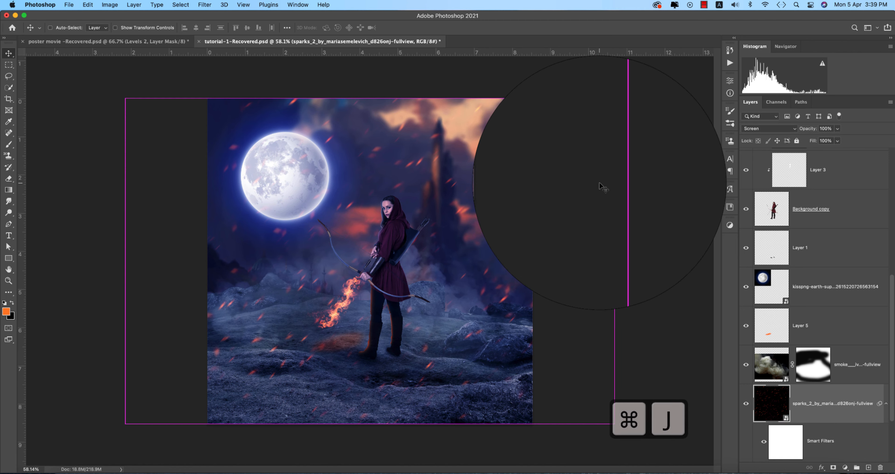
key(super+t)
click(473, 191)
drag(435, 299, 467, 300)
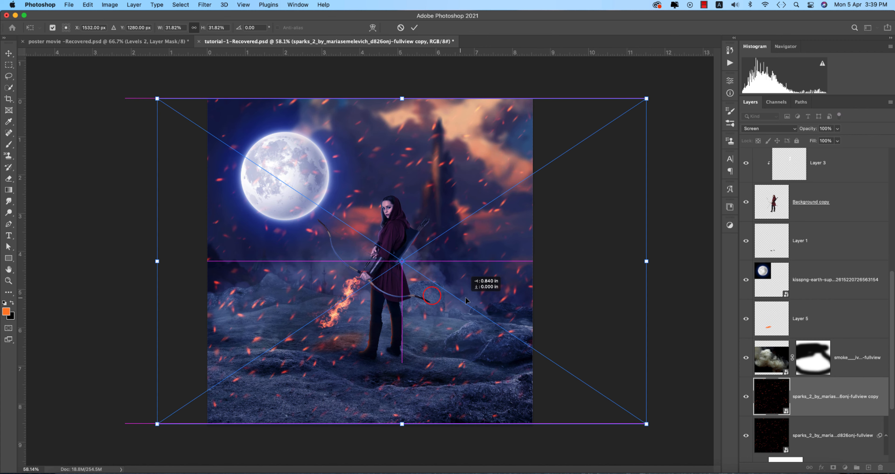
right_click(466, 299)
click(497, 459)
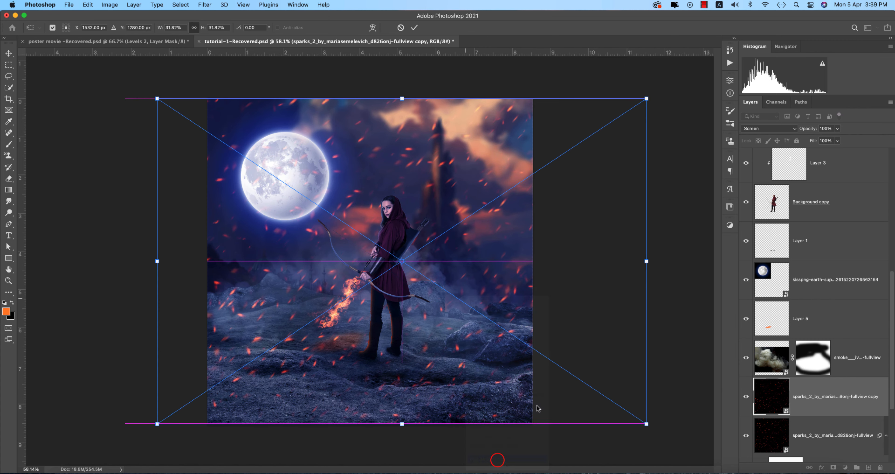
key(super+z)
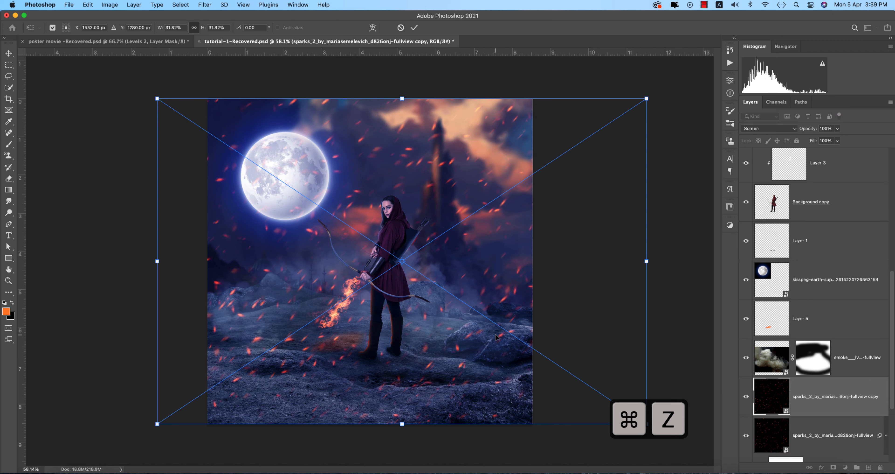
Shift the sparks copy slightly further right, apply the transform and deselect all layers.
drag(496, 336, 515, 338)
key(Return)
click(633, 325)
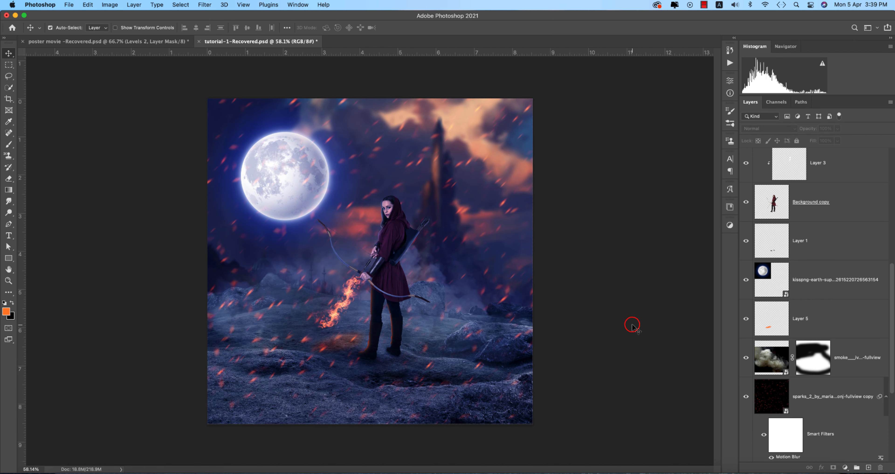
Add a new layer above Layer 1 and paint a soft black shadow from the archer's feet toward the lower-right ground.
scroll(851, 384, up, 2)
scroll(851, 384, down, 3)
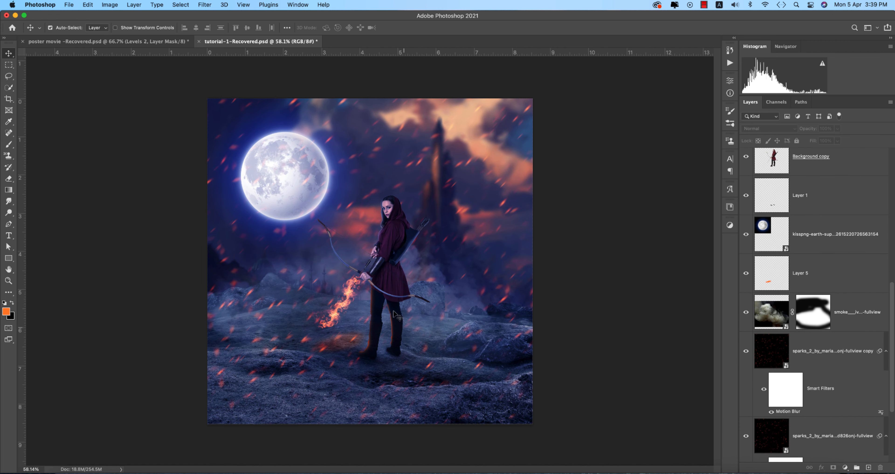
scroll(802, 386, up, 1)
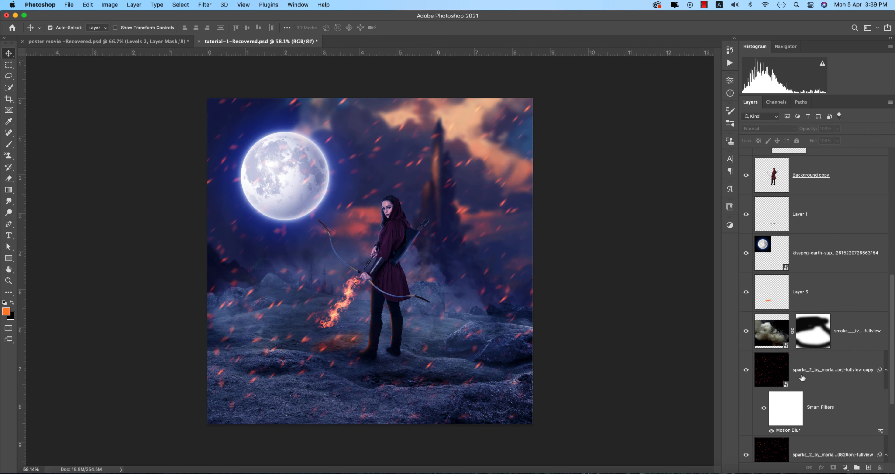
click(841, 232)
click(869, 467)
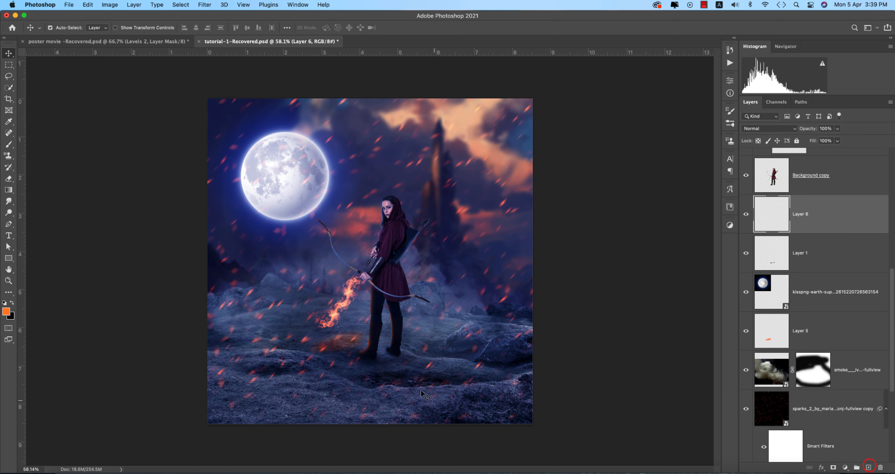
key(b)
drag(410, 368, 509, 416)
key(super+z)
key(d)
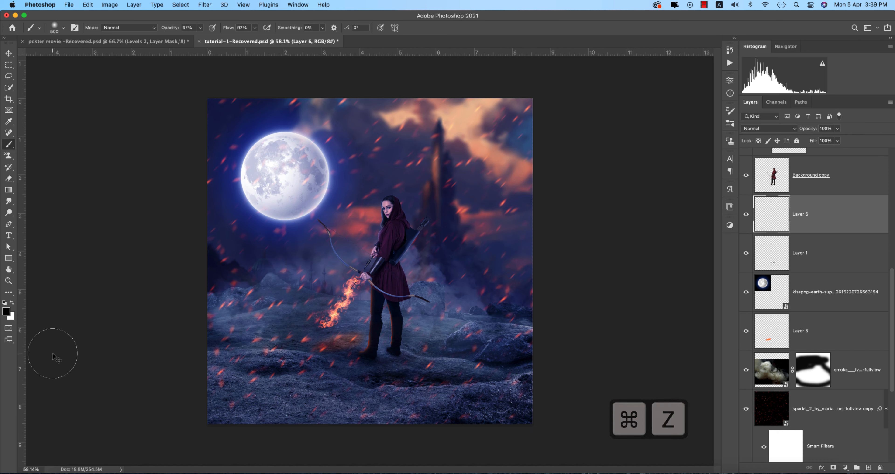
drag(403, 368, 535, 405)
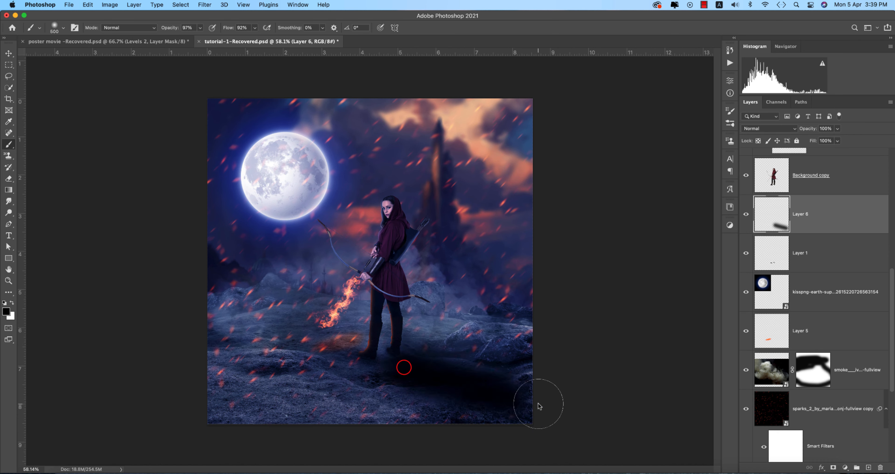
Set the painted shadow layer to Soft Light with 65% fill and save the document.
click(777, 131)
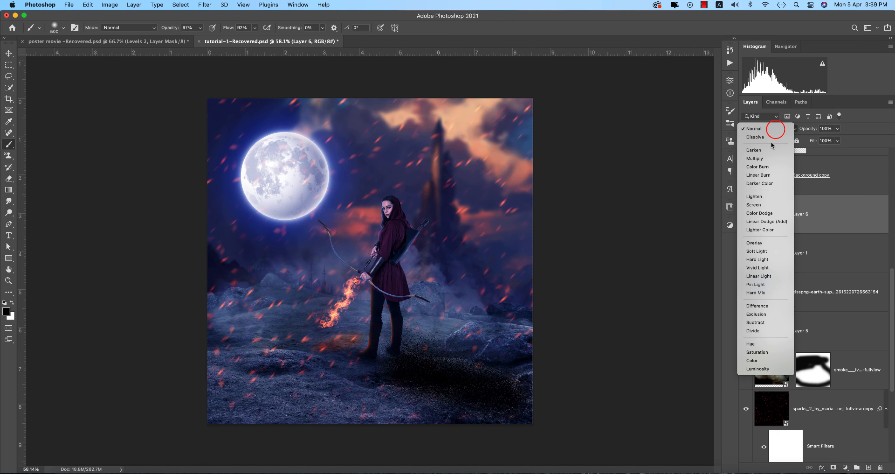
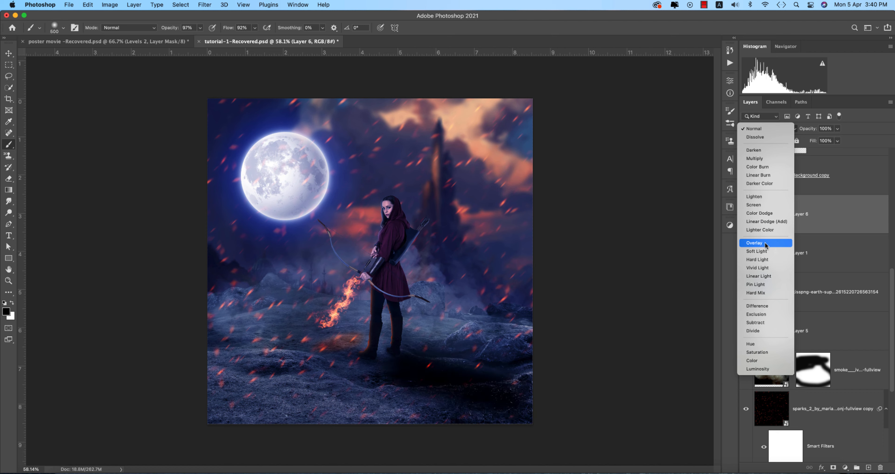
click(765, 253)
drag(838, 140, 822, 153)
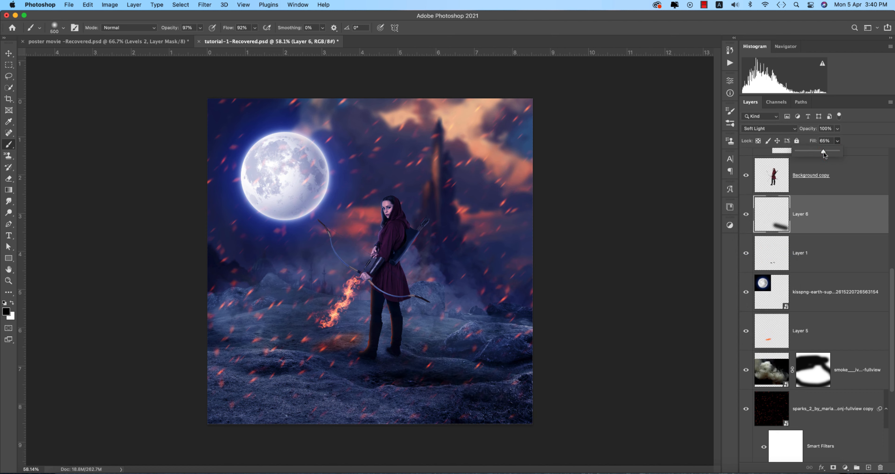
click(8, 53)
click(56, 100)
key(super+s)
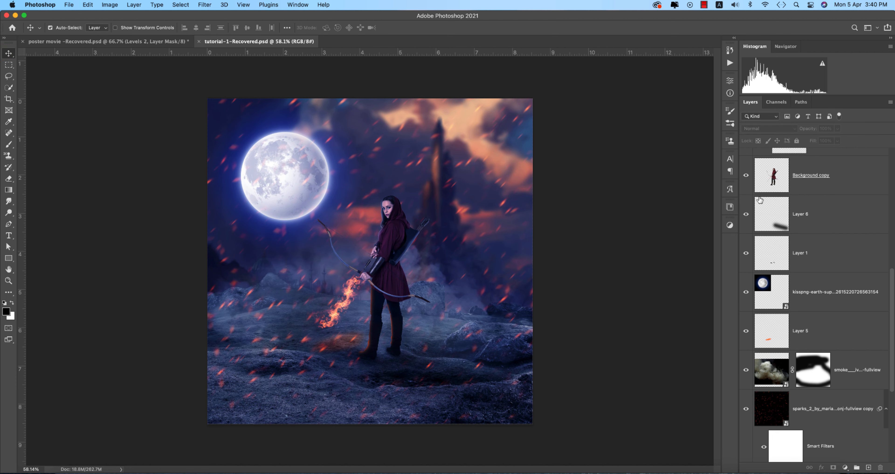
Add a black-to-transparent linear gradient fill at 90° directly above the landscape layer and shift it down to darken only the foreground.
scroll(838, 379, down, 8)
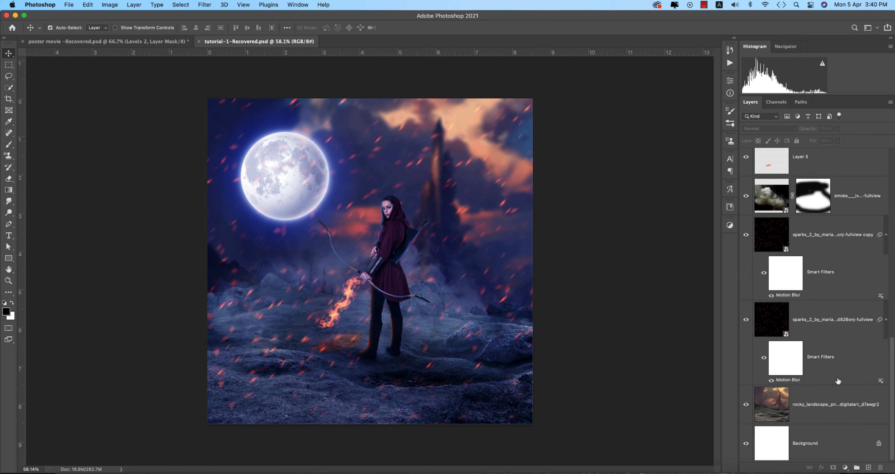
click(834, 405)
click(845, 467)
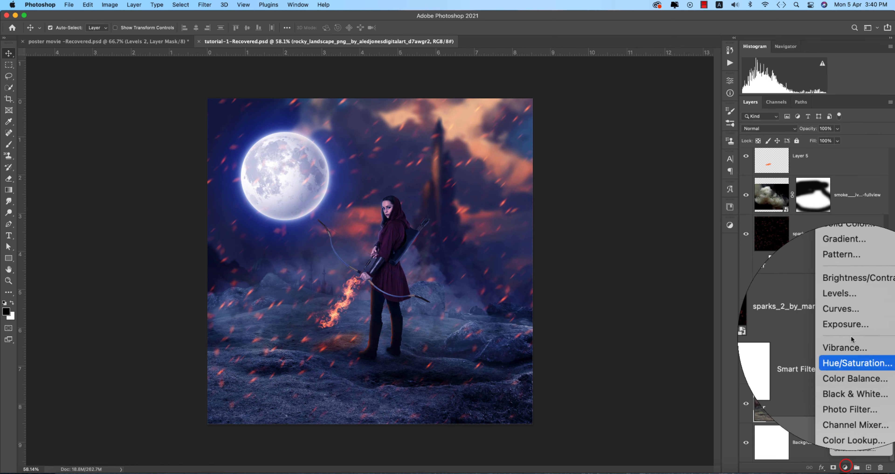
click(851, 280)
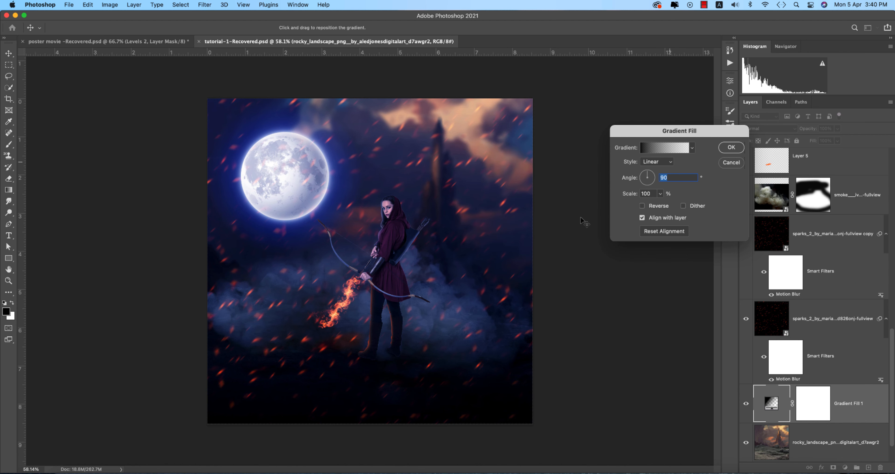
drag(466, 416, 465, 428)
drag(444, 374, 443, 396)
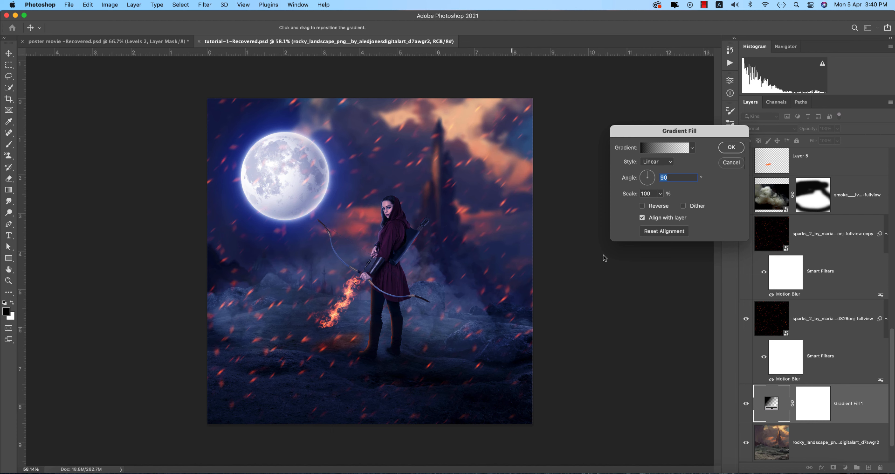
click(731, 148)
click(575, 322)
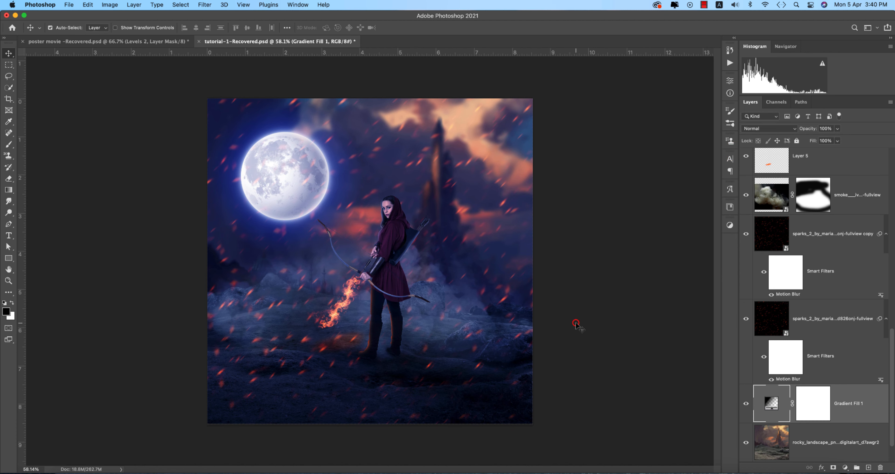
Duplicate the smoke layer together with its mask.
click(772, 200)
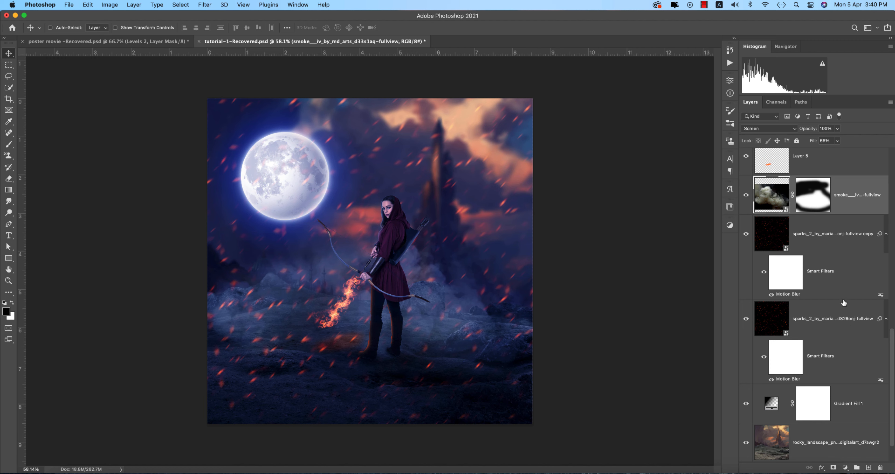
key(super+j)
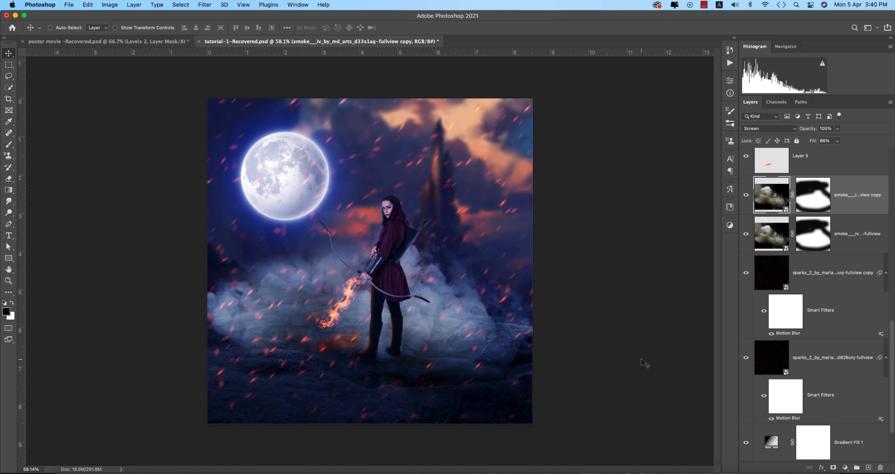
scroll(853, 214, up, 10)
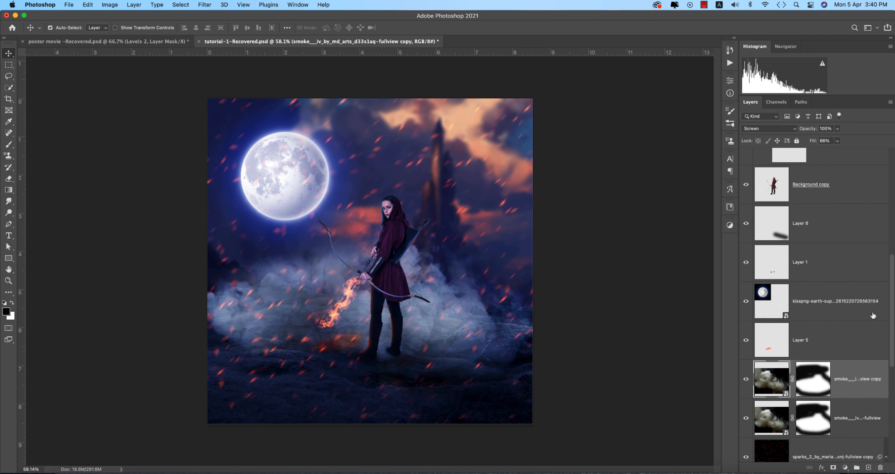
Move the duplicated smoke layer above the archer and her clipped layers, enlarge and lower it over the foreground, and save.
drag(857, 384, 840, 257)
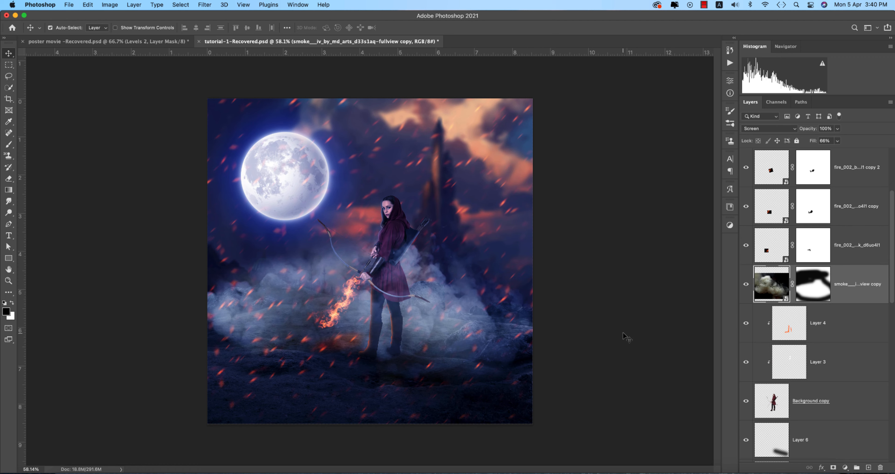
key(super+t)
drag(464, 309, 462, 390)
drag(548, 361, 679, 360)
drag(486, 402, 489, 380)
key(Return)
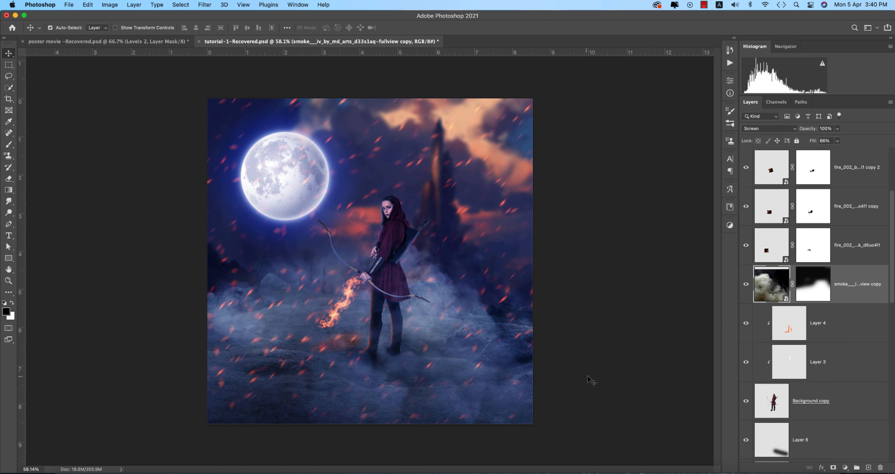
key(super+s)
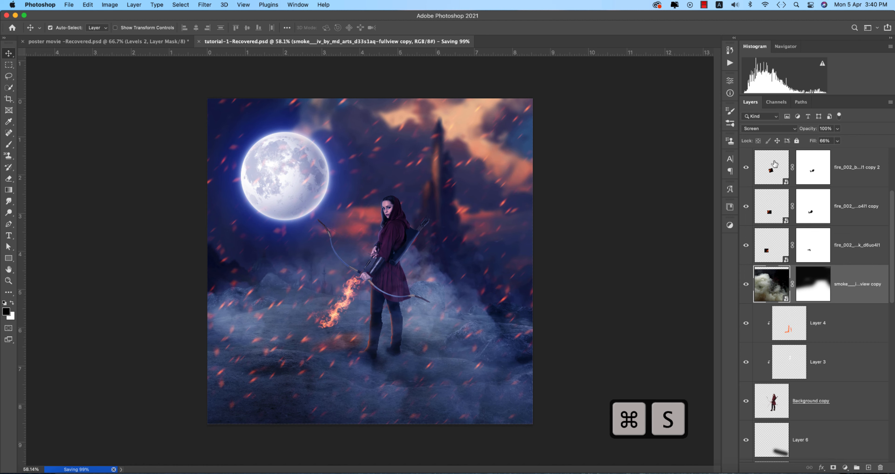
Darken the Color Fill 1 layer's colour to a deep navy blue.
scroll(770, 297, down, 1)
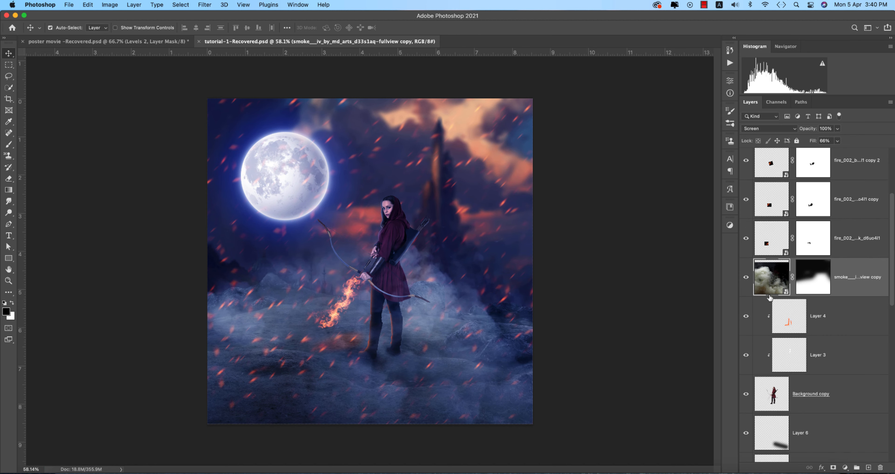
scroll(822, 297, up, 4)
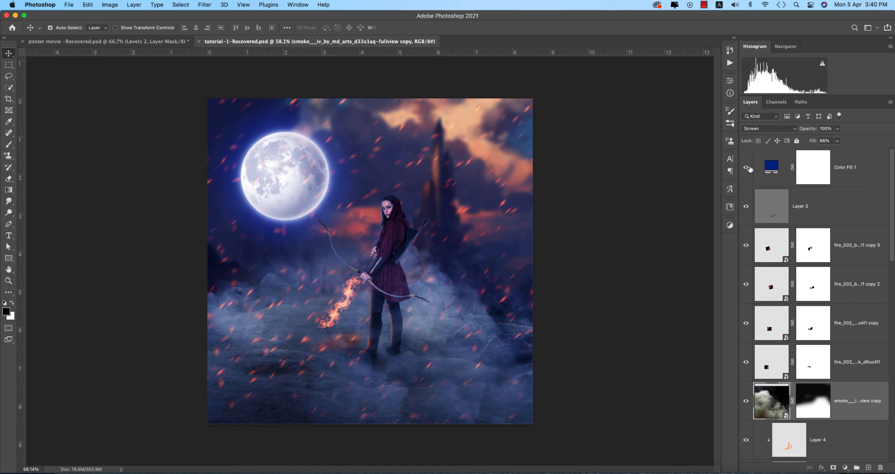
click(845, 172)
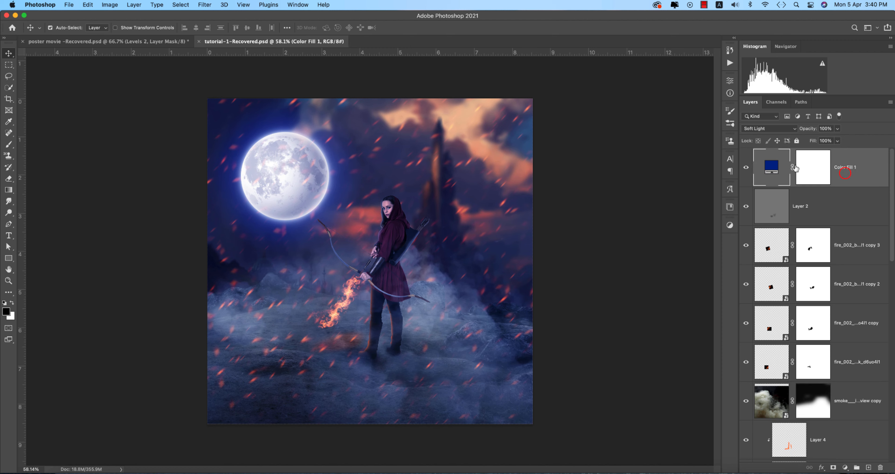
double_click(773, 169)
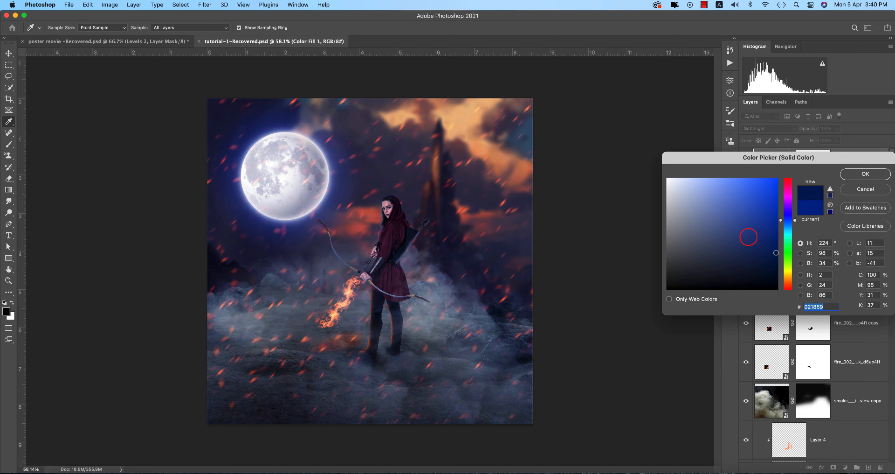
click(769, 209)
drag(770, 208, 780, 268)
click(865, 173)
key(v)
Add a Hue/Saturation adjustment clipped to the moon layer, with Hue -23 and Saturation -79.
scroll(826, 296, down, 5)
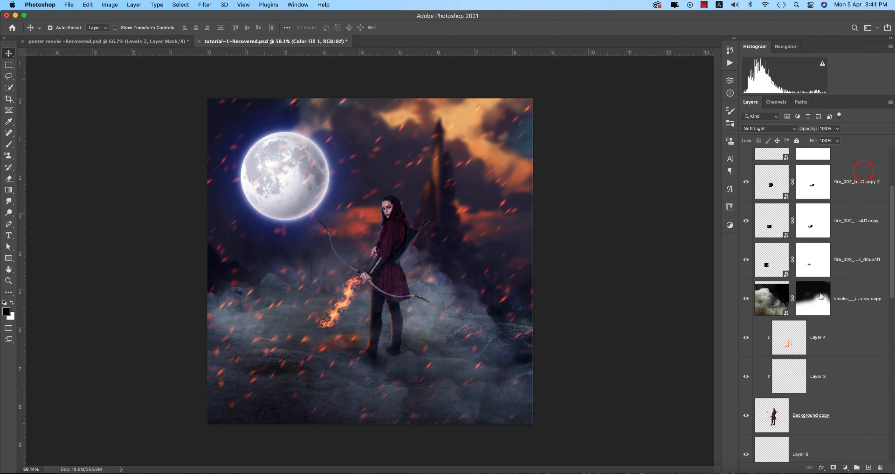
scroll(826, 296, down, 2)
click(830, 379)
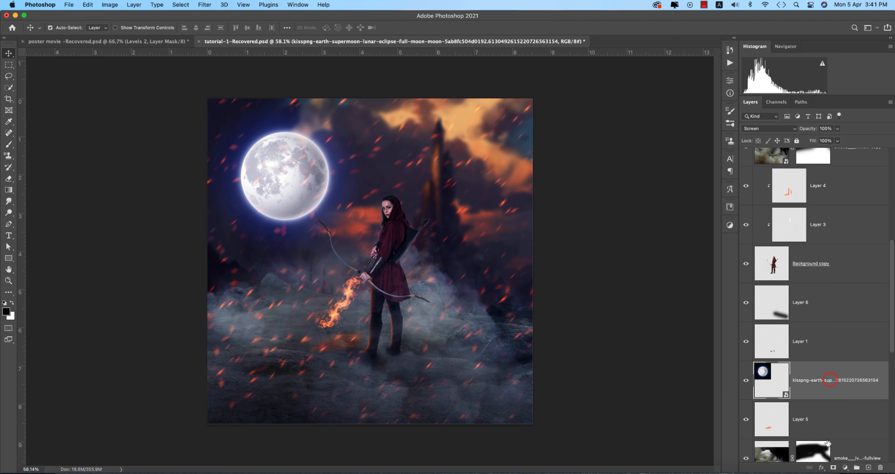
click(844, 468)
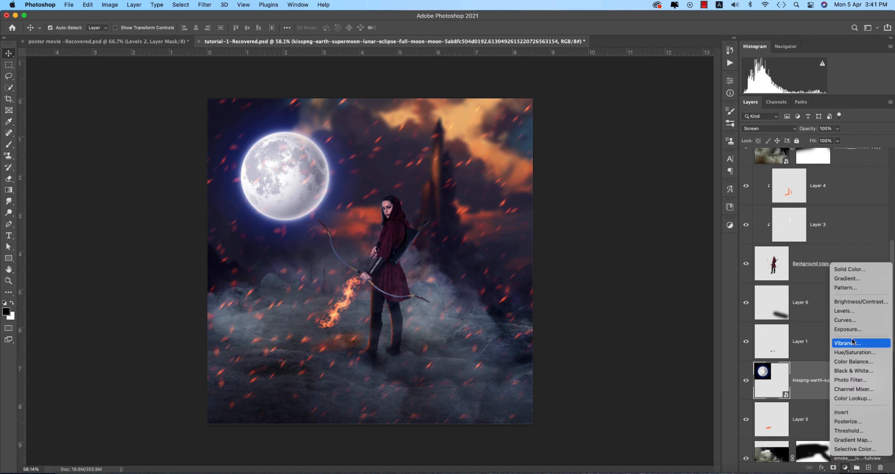
click(853, 353)
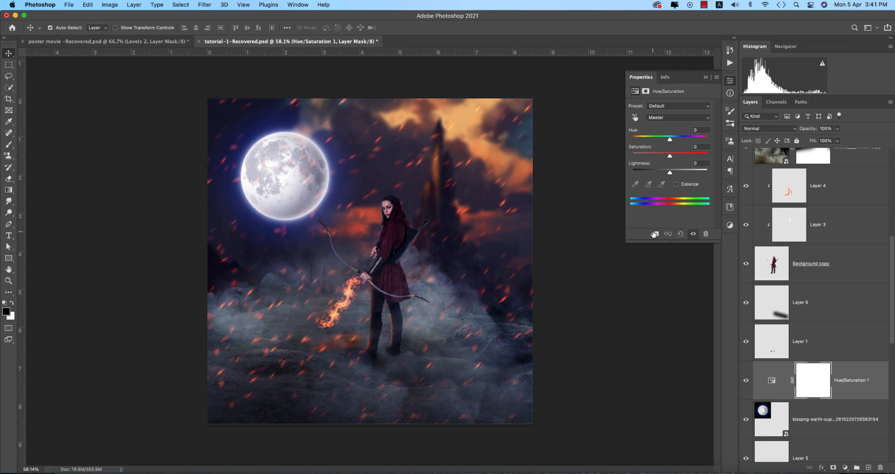
click(655, 234)
drag(676, 140, 651, 154)
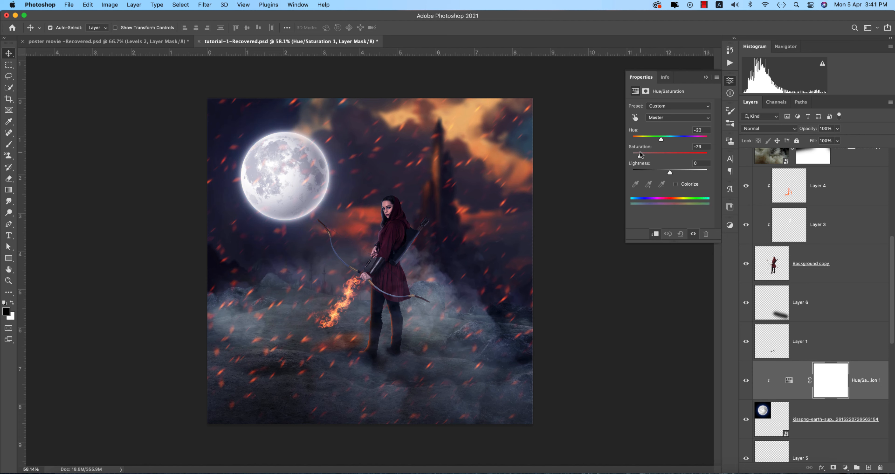
click(705, 77)
click(644, 236)
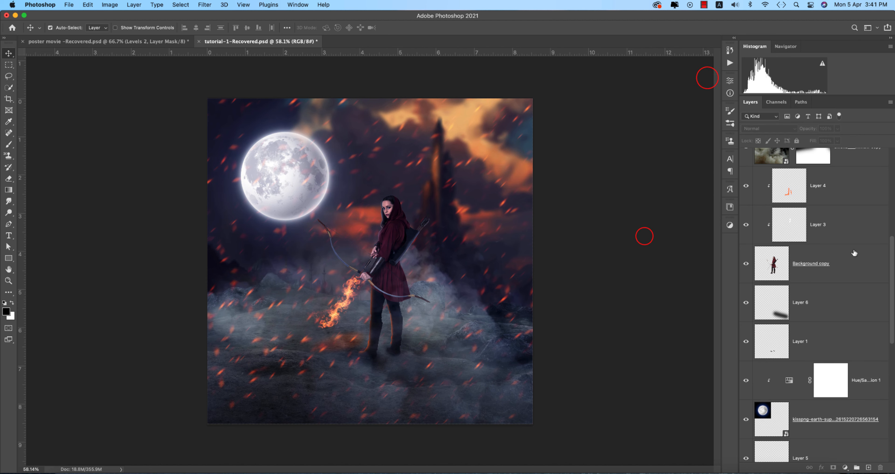
Add a black-to-transparent linear gradient fill at 90°, shift it down over the foreground, and place it directly beneath Color Fill 1.
scroll(856, 247, up, 6)
click(856, 169)
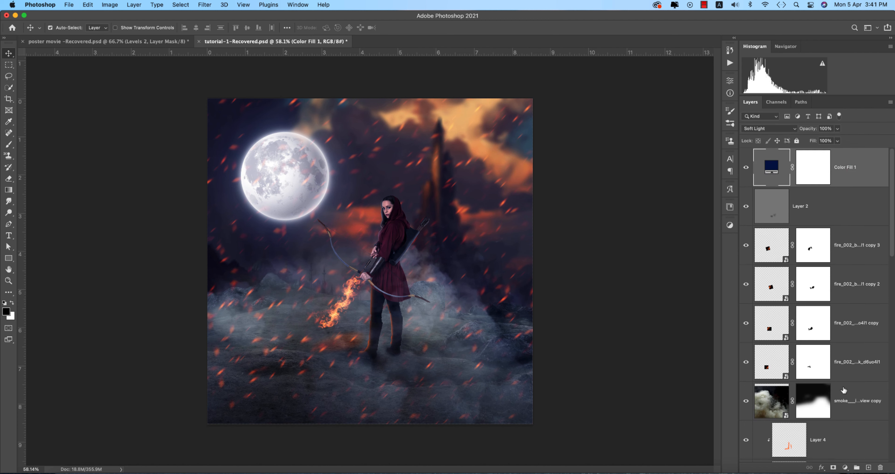
click(845, 467)
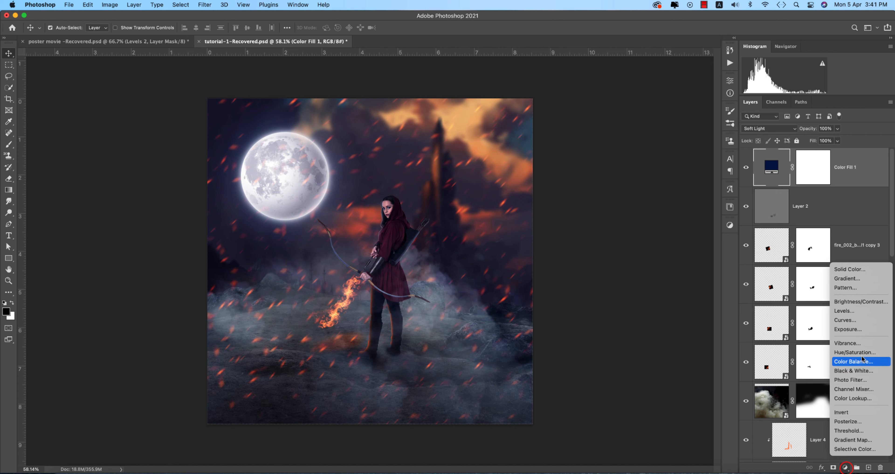
click(859, 278)
mouse_move(428, 362)
mouse_down()
mouse_move(431, 422)
mouse_move(438, 382)
mouse_up()
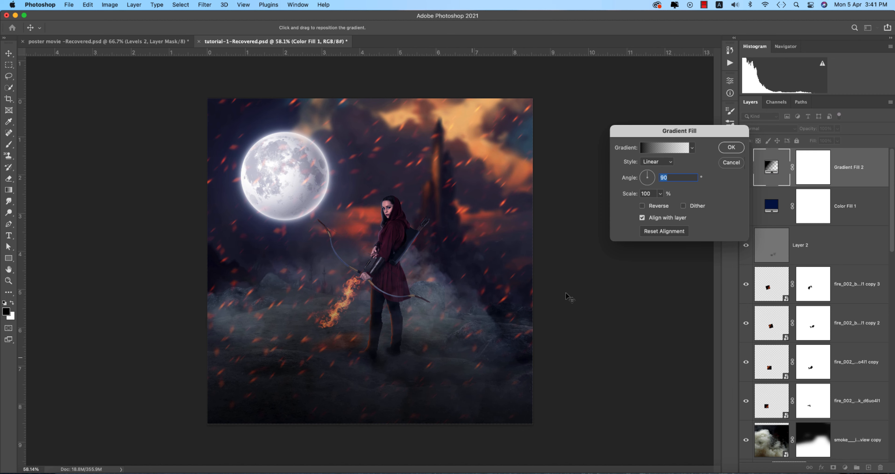
click(727, 149)
click(615, 249)
drag(850, 207, 850, 147)
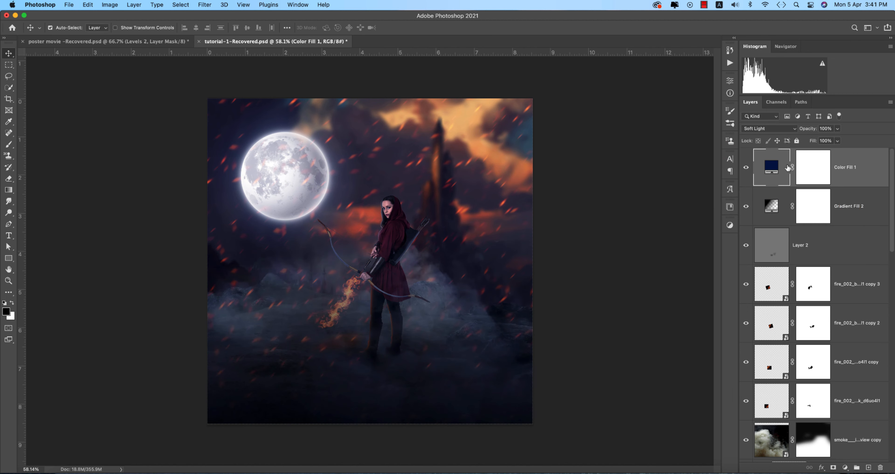
Change Color Fill 1 to a brighter, saturated royal blue and save the document.
double_click(773, 168)
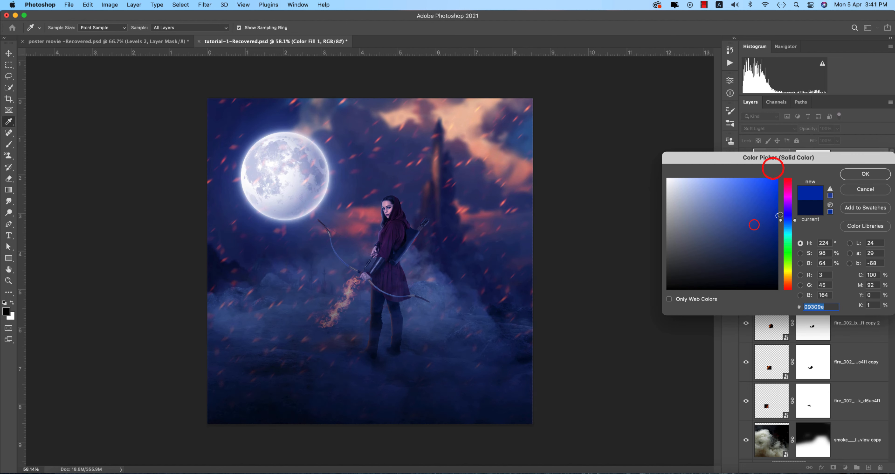
click(788, 220)
click(865, 176)
key(v)
key(super+s)
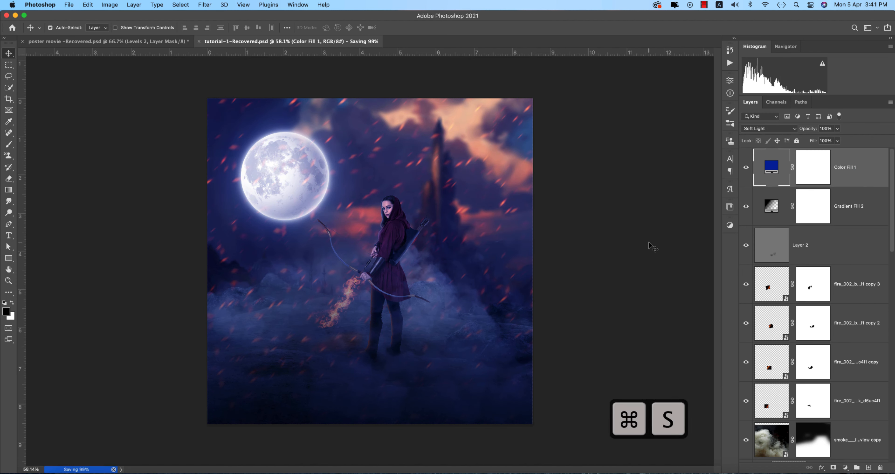
Add a Levels adjustment at the top of the layer stack with midtones 0.94 and white input 243, and save.
click(846, 467)
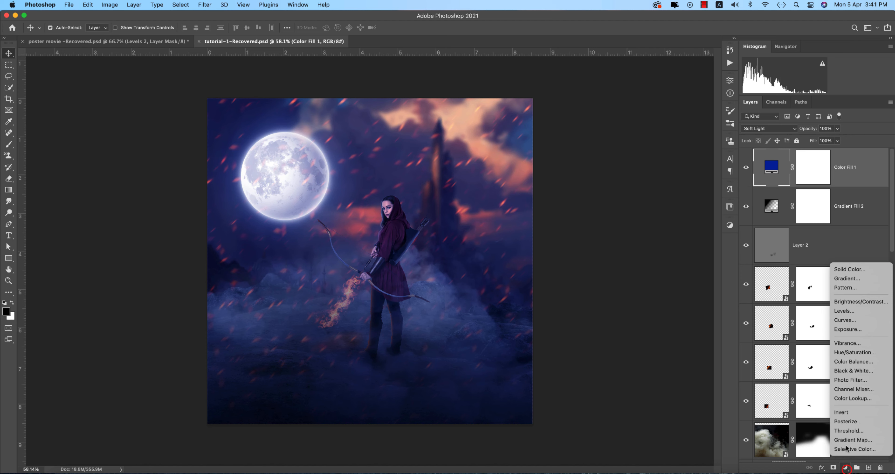
click(863, 310)
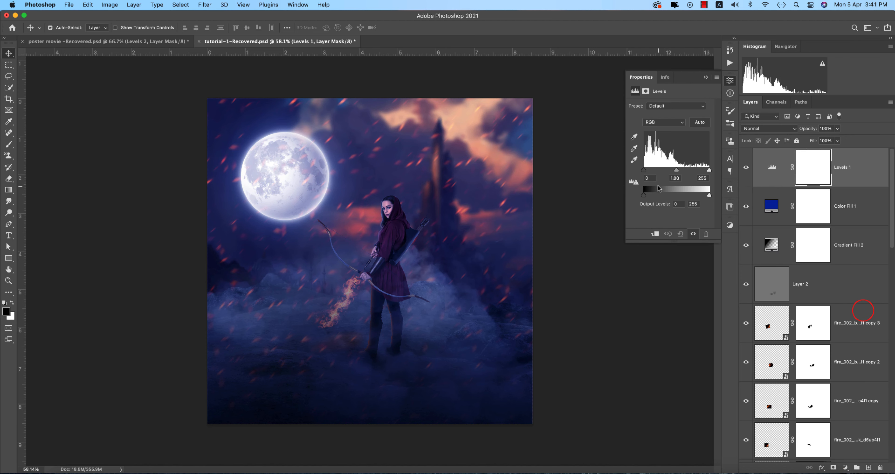
drag(678, 171, 706, 171)
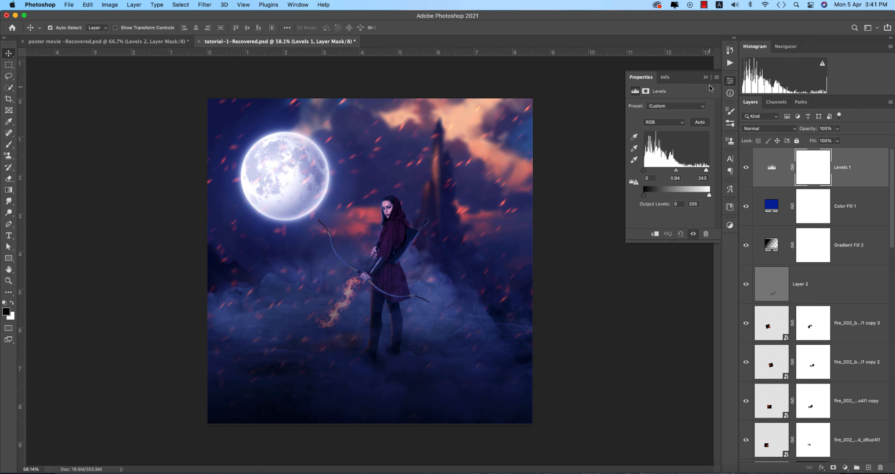
click(705, 77)
click(643, 222)
key(super+s)
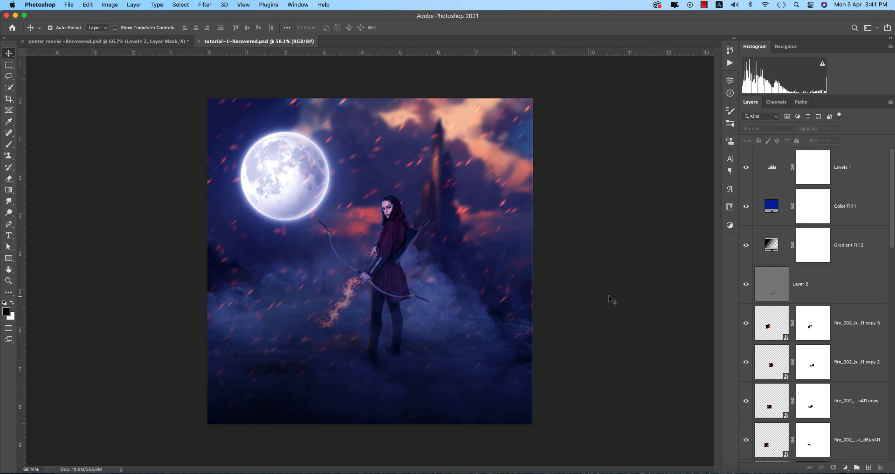
Reduce the opacity of Color Fill 1 to 78%.
click(850, 205)
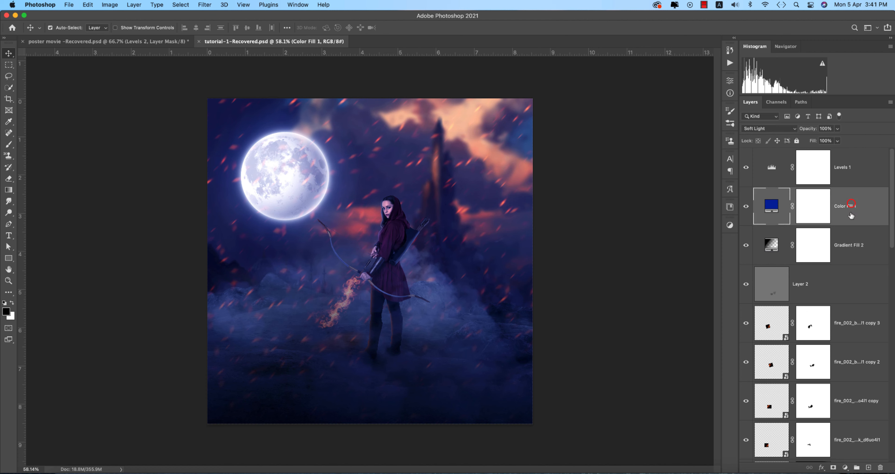
scroll(848, 350, down, 3)
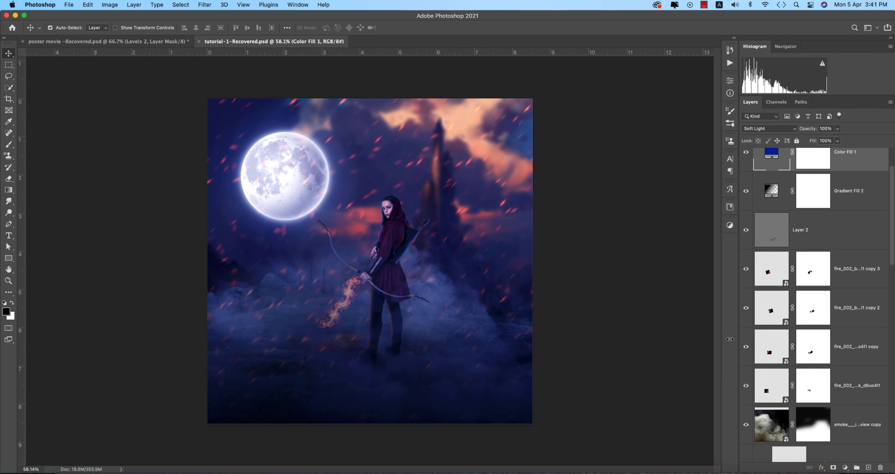
mouse_move(814, 130)
mouse_down()
mouse_move(796, 129)
mouse_move(803, 130)
mouse_up()
scroll(835, 386, down, 1)
scroll(835, 386, up, 1)
scroll(835, 387, up, 1)
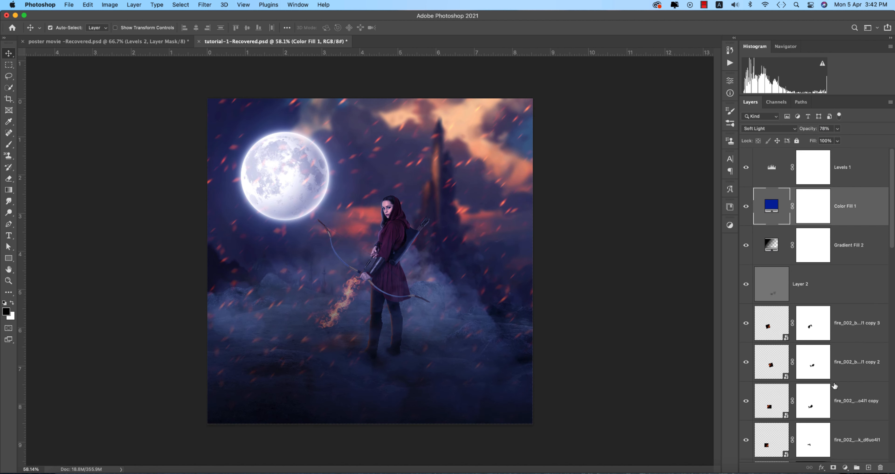
Shift the Gradient Fill 2 gradient further down so it darkens less of the foreground.
double_click(772, 241)
drag(415, 338, 420, 422)
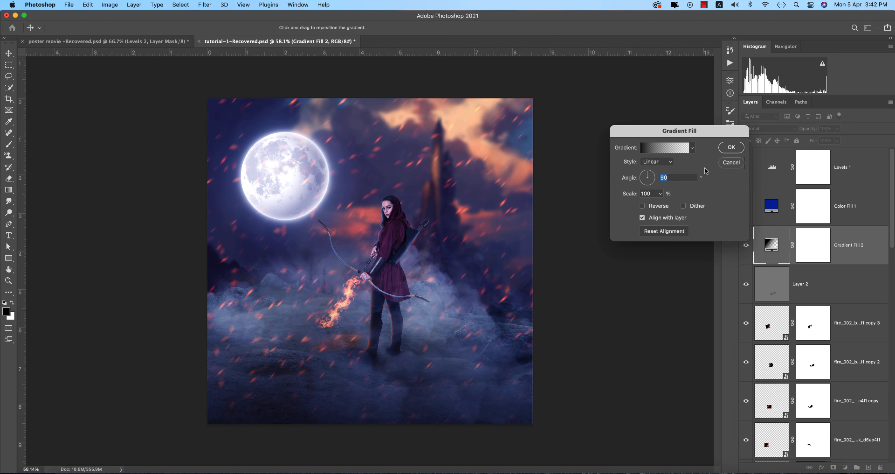
click(723, 149)
click(609, 308)
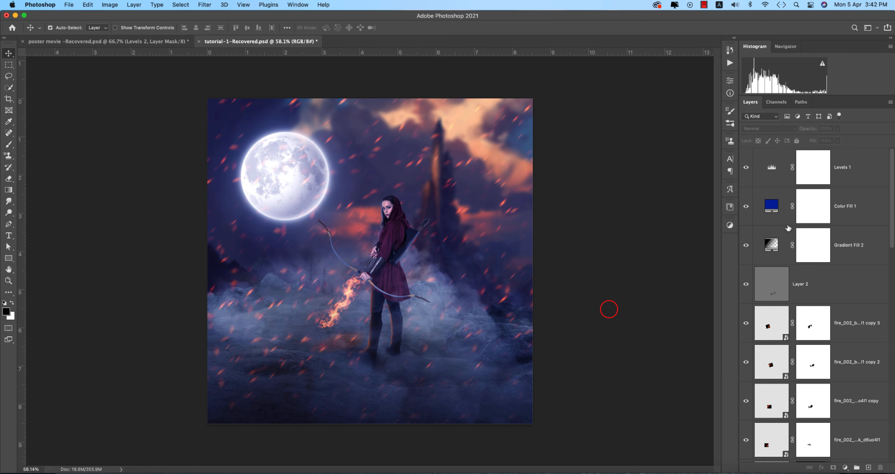
Place the JP-MoviePoster.jpg image at its default fitted size as the top layer.
click(67, 6)
click(101, 168)
click(374, 181)
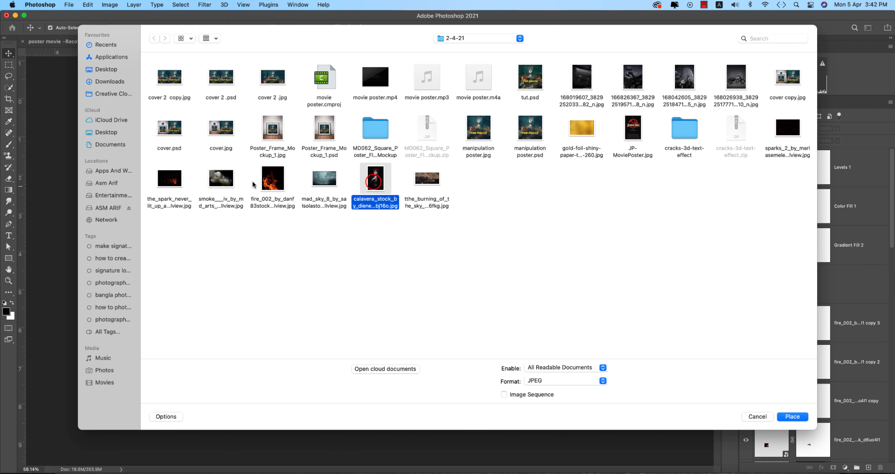
click(563, 166)
double_click(641, 123)
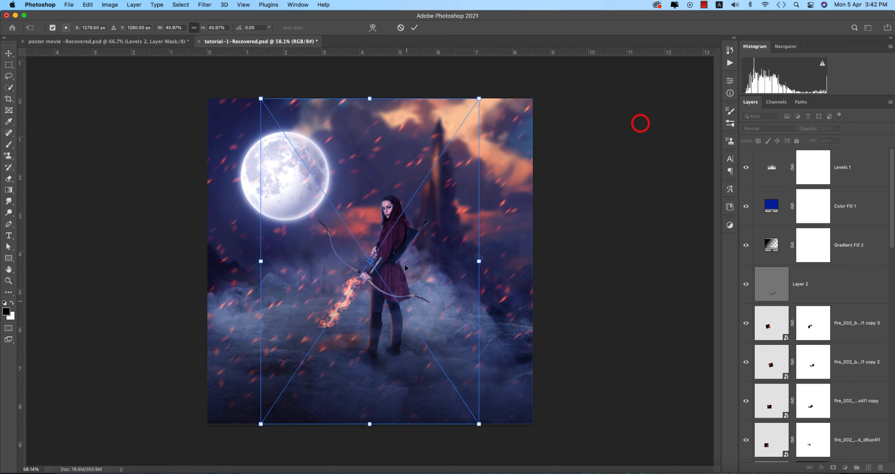
key(Return)
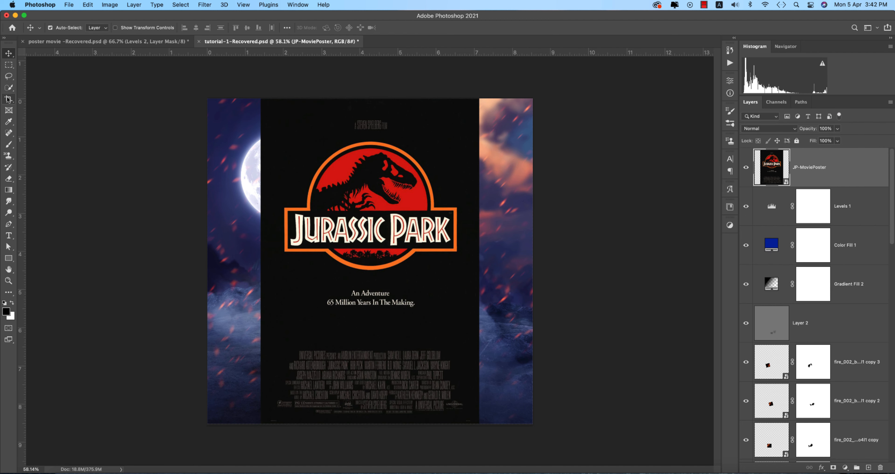
Copy the credits block from the lower part of the placed poster to a new layer and delete the poster layer.
click(9, 65)
drag(264, 340, 472, 415)
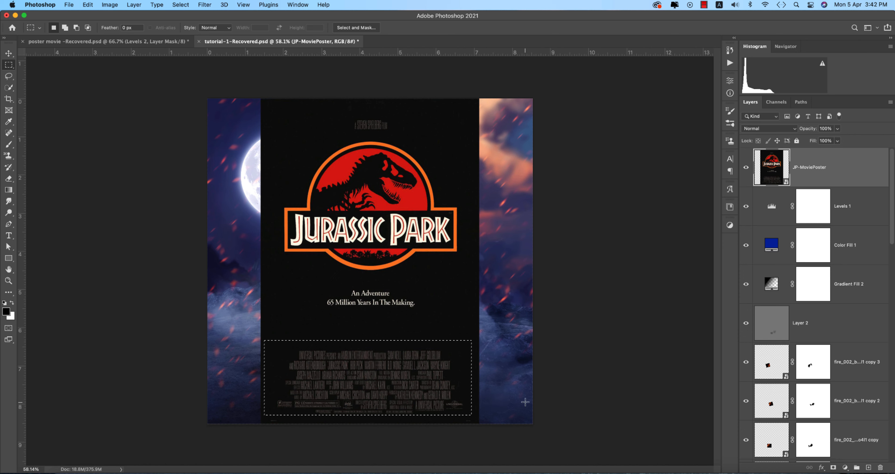
key(super+j)
click(835, 205)
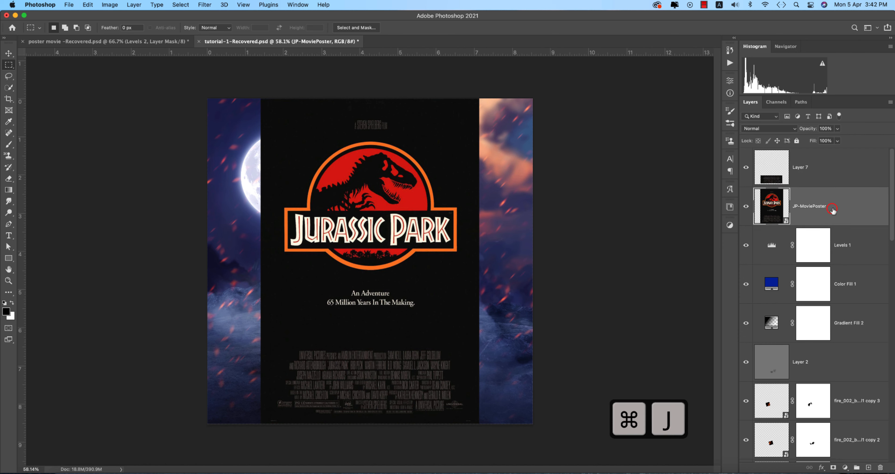
key(Delete)
Set the blend mode of the credits block layer to Exclusion.
click(856, 167)
click(769, 128)
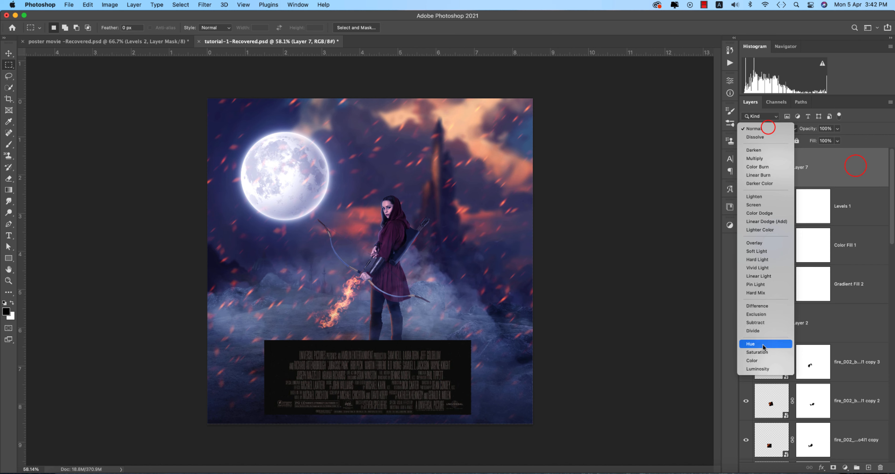
click(764, 314)
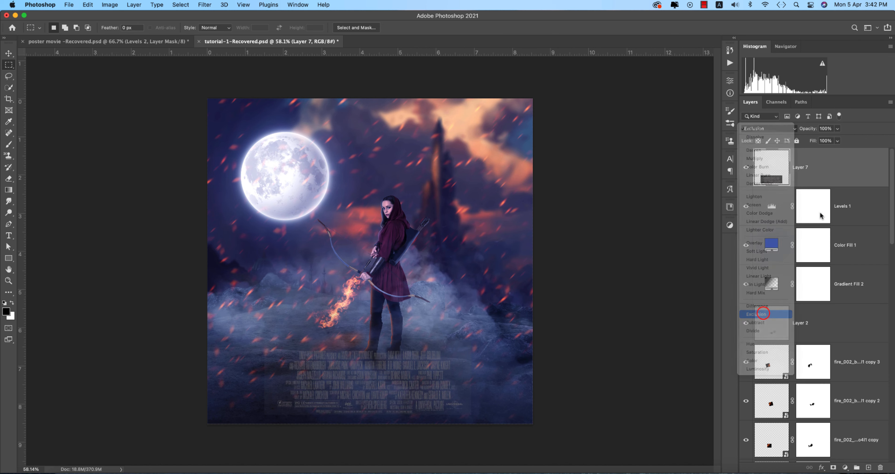
Apply Levels to the credits block layer with the midtone input at 1.04 and the white input at 218.
click(117, 5)
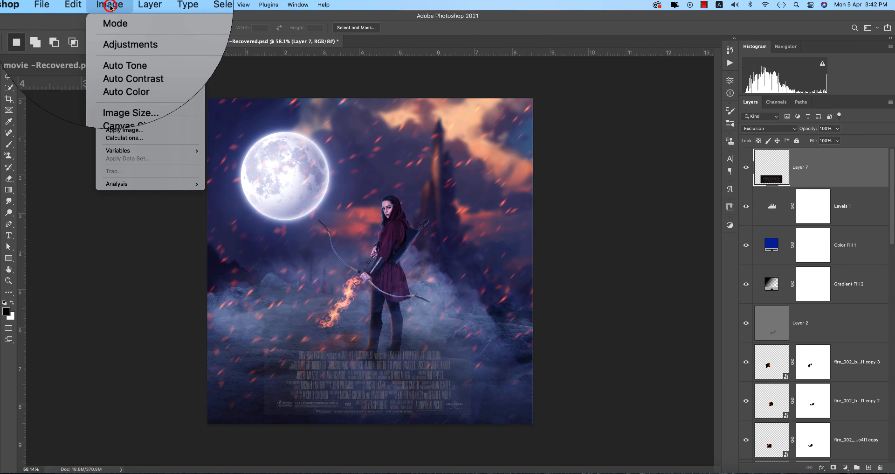
mouse_move(118, 21)
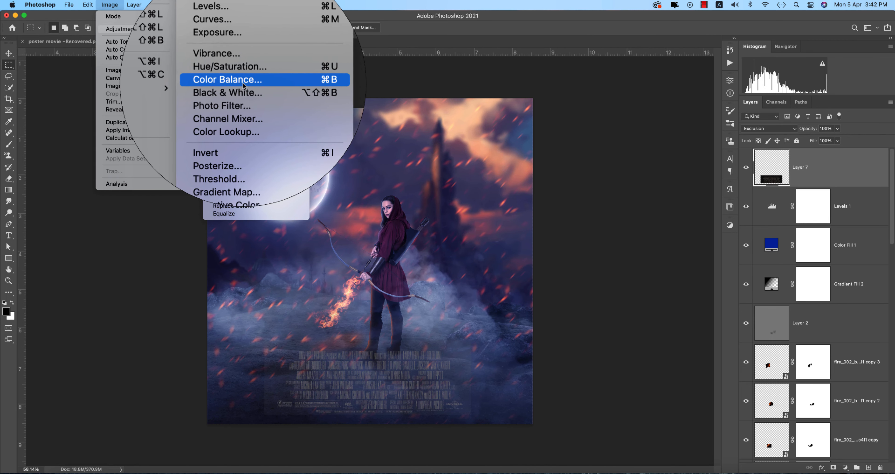
click(234, 37)
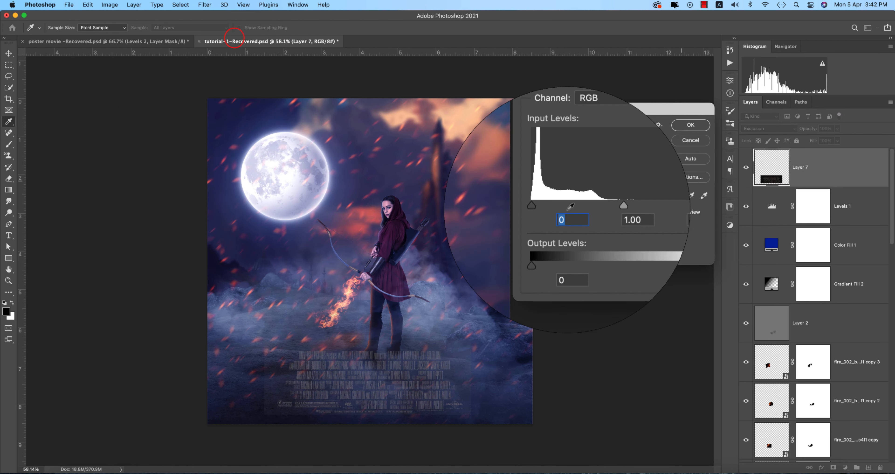
drag(667, 207, 599, 206)
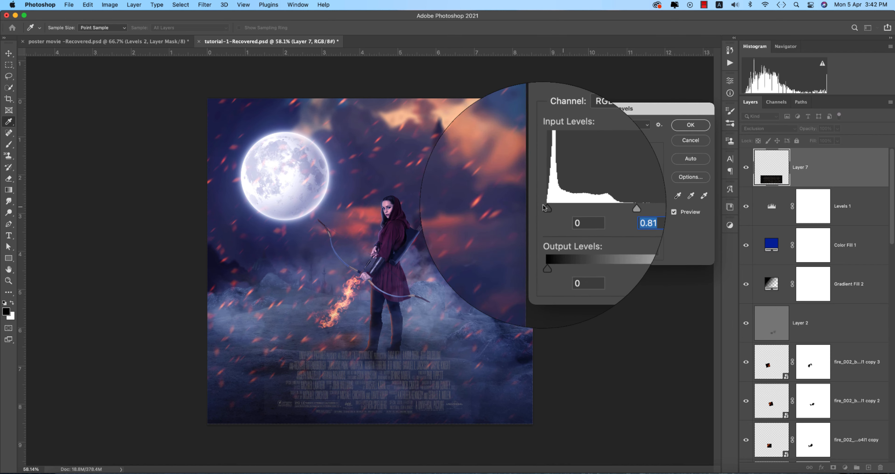
drag(540, 205, 522, 204)
drag(640, 207, 590, 210)
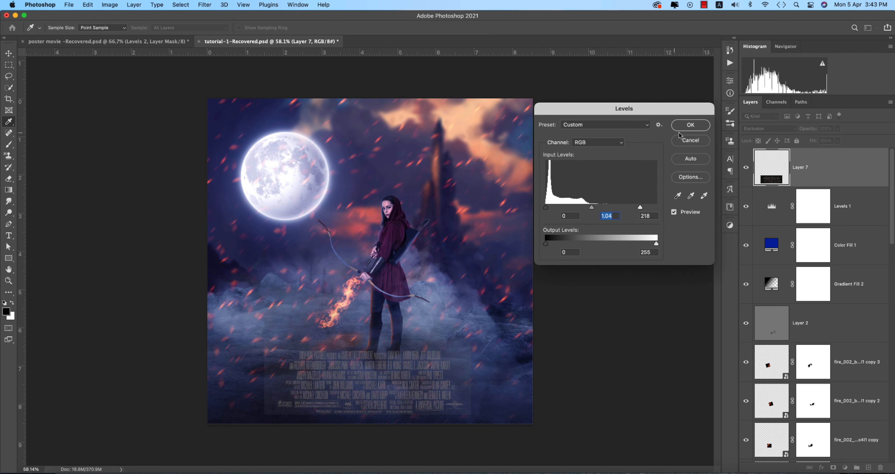
click(688, 125)
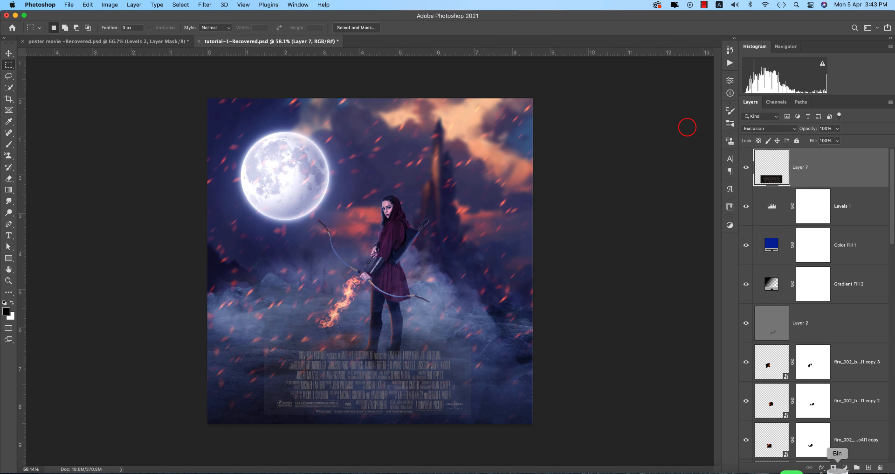
Add a layer mask to the credits block layer and brush away the box's side and lower edges with soft black.
click(832, 468)
key(b)
drag(492, 337, 492, 411)
key(bracketleft)
key(bracketleft)
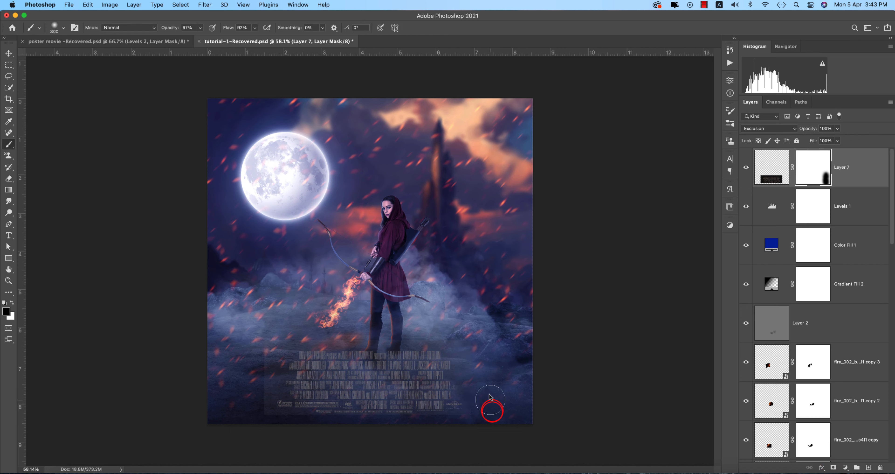
mouse_move(251, 334)
mouse_down()
mouse_move(273, 347)
mouse_move(280, 334)
mouse_move(256, 412)
mouse_up()
click(253, 420)
click(281, 426)
drag(380, 431, 510, 426)
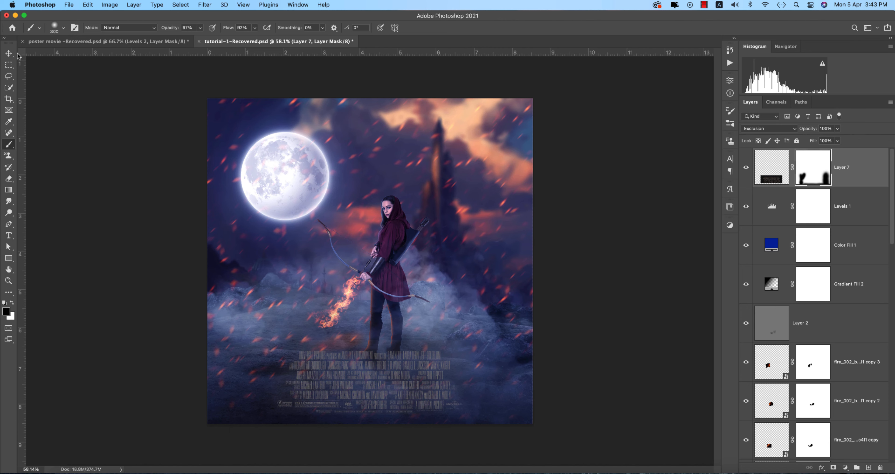
click(9, 53)
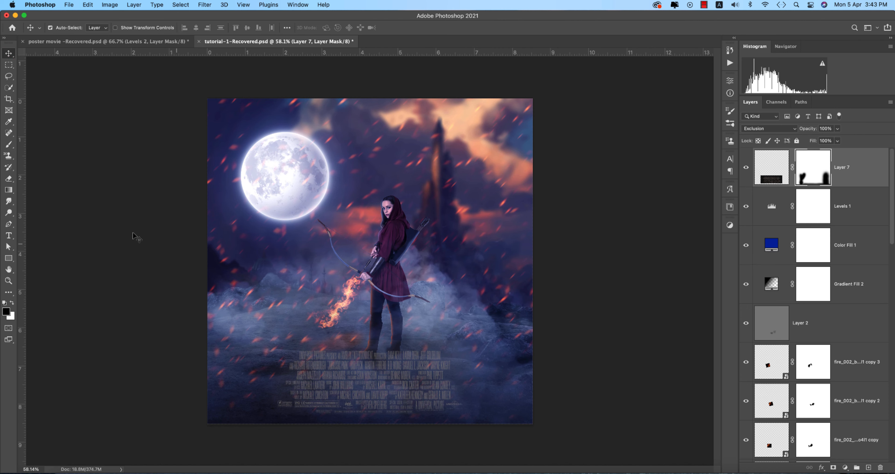
Add the text "MOON GIRL" at 72 pt over the archer's legs, above the credits block.
click(9, 236)
click(298, 319)
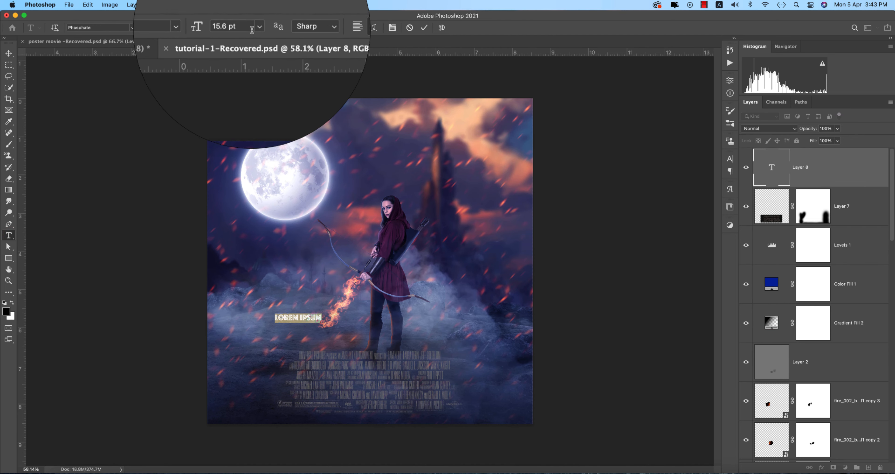
click(257, 27)
click(247, 163)
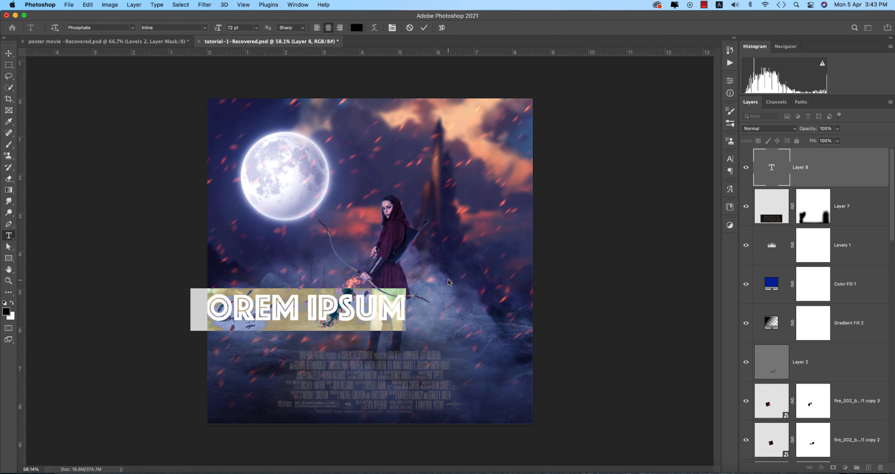
text(MOON GIRL)
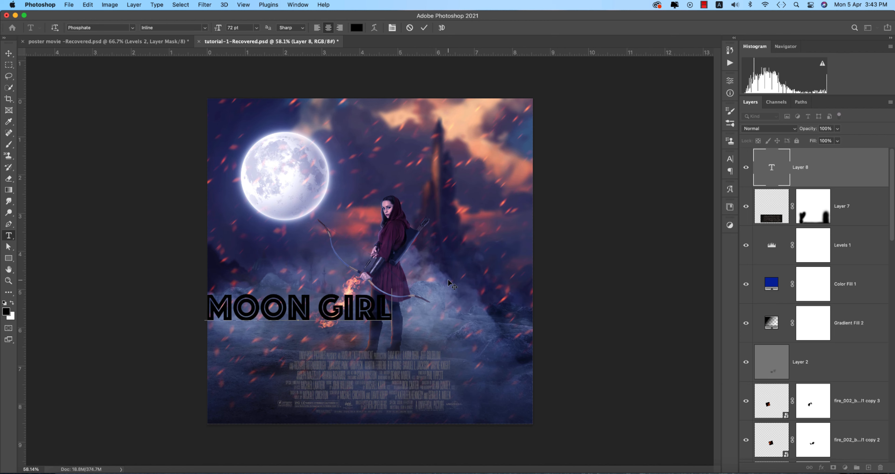
Centre the MOON GIRL title horizontally on the canvas.
click(7, 55)
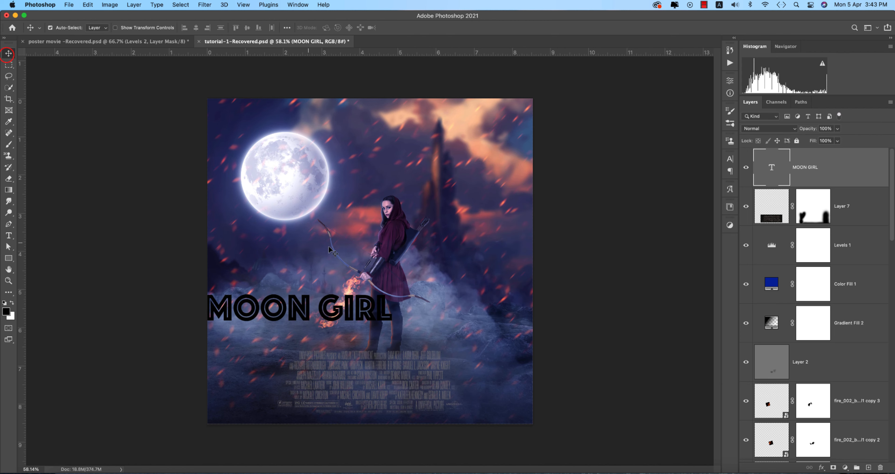
key(super+a)
click(196, 28)
key(super+d)
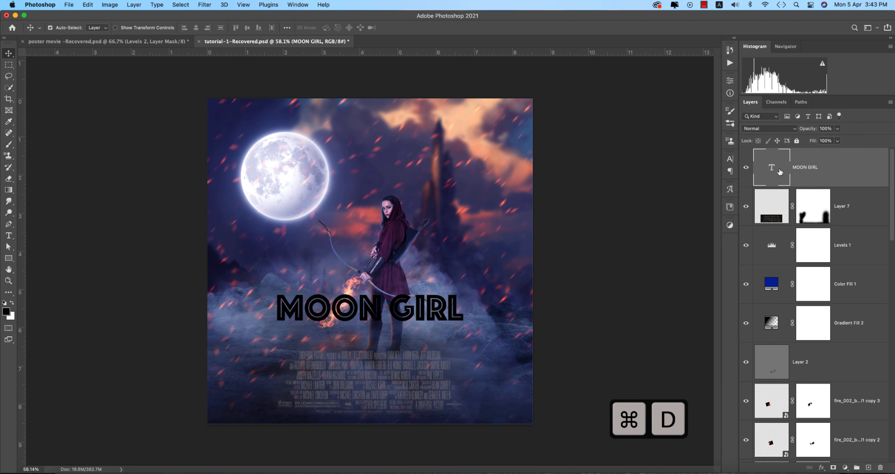
Change the font of the MOON GIRL title to Trajan Color.
click(785, 128)
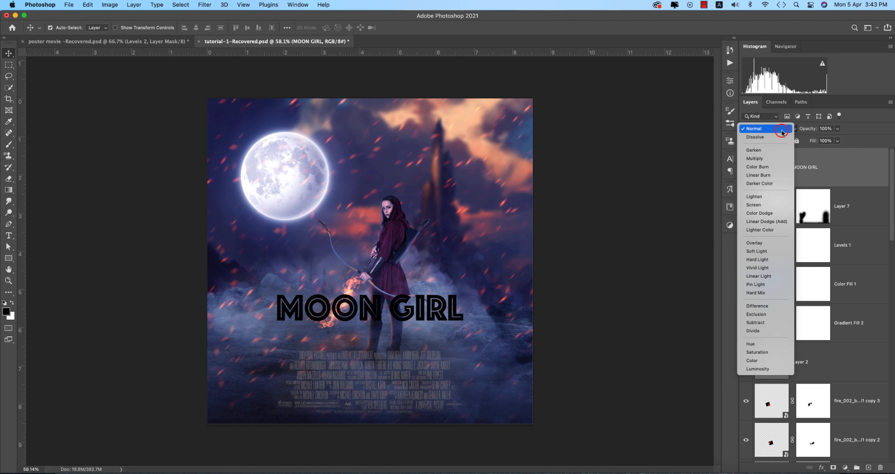
click(730, 159)
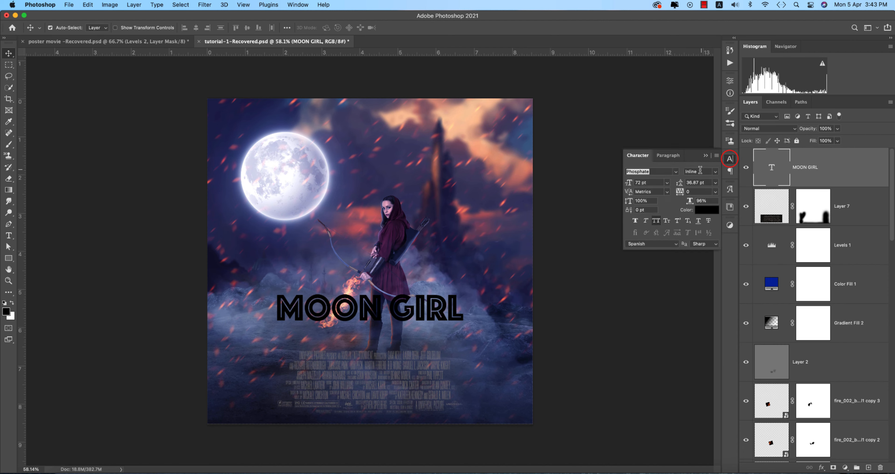
click(677, 172)
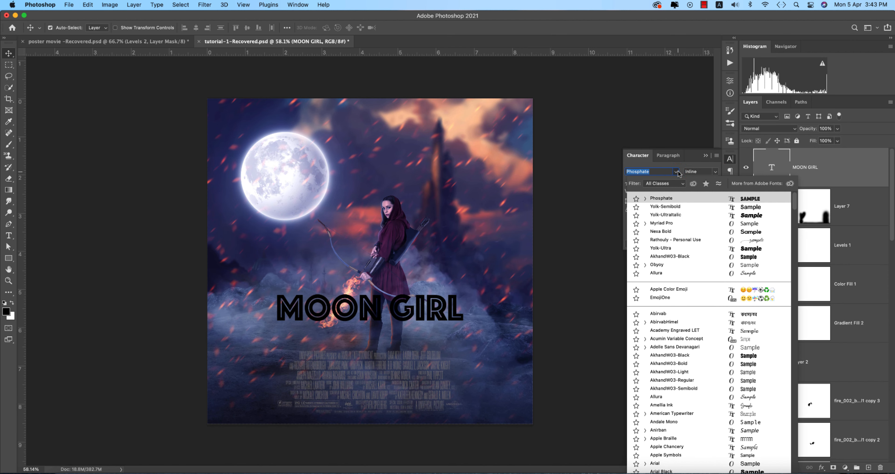
drag(794, 203, 794, 463)
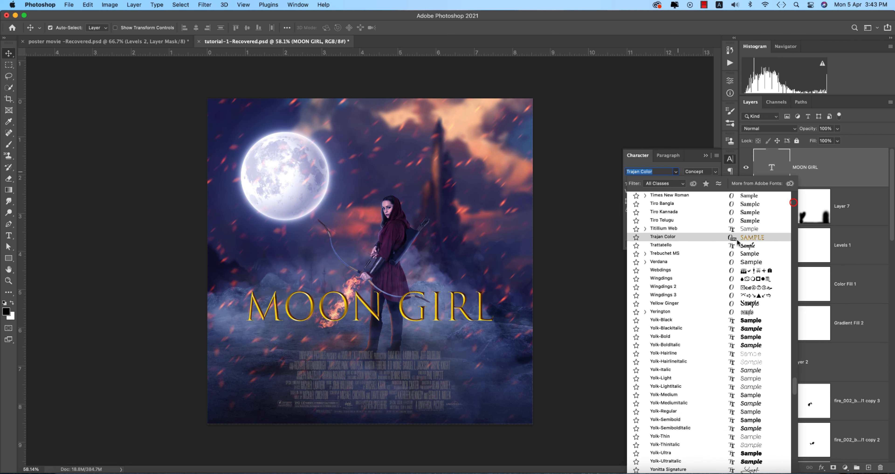
click(738, 239)
click(704, 185)
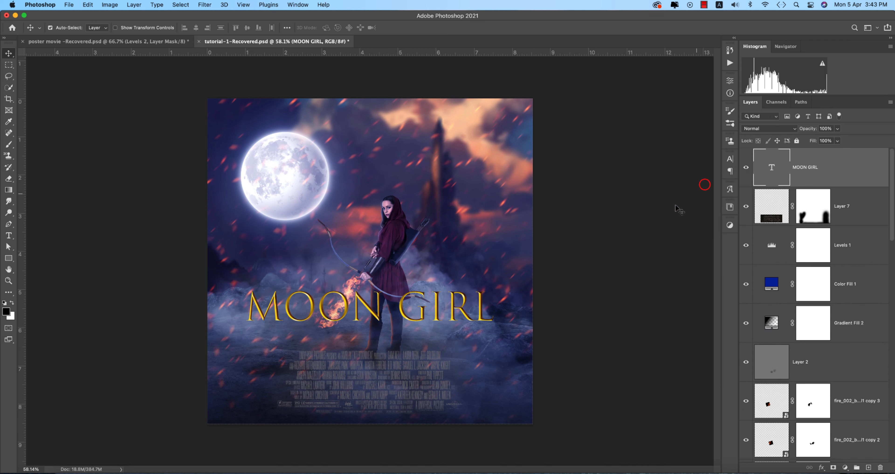
Scale the MOON GIRL title down slightly and set it lower, just above the credits block.
key(super+t)
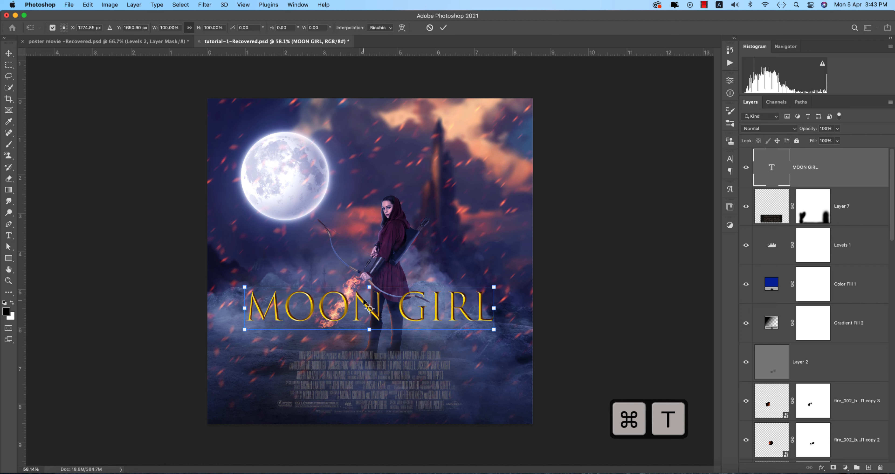
drag(370, 288, 376, 321)
key(Return)
click(595, 359)
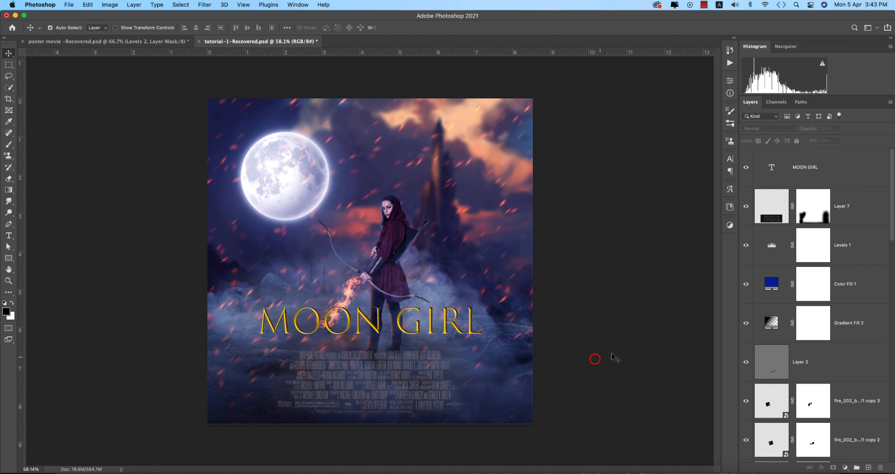
Shift the Gradient Fill 2 gradient upward so it darkens more of the foreground behind the title and credits.
double_click(769, 323)
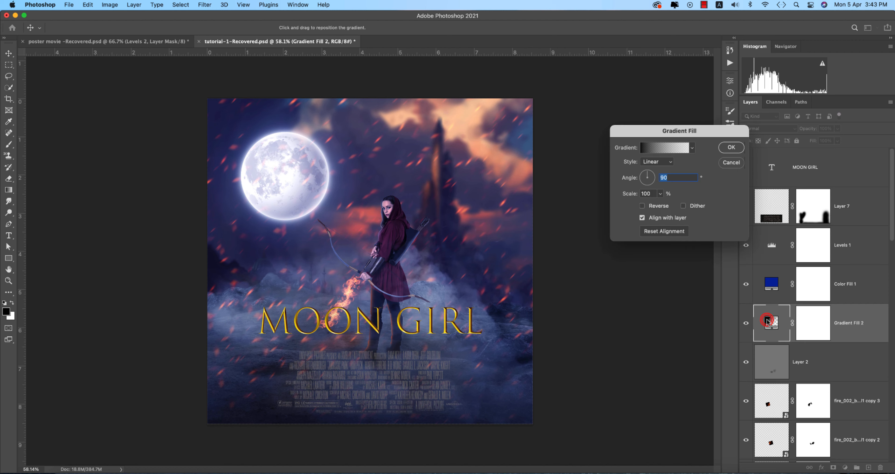
drag(440, 385, 447, 326)
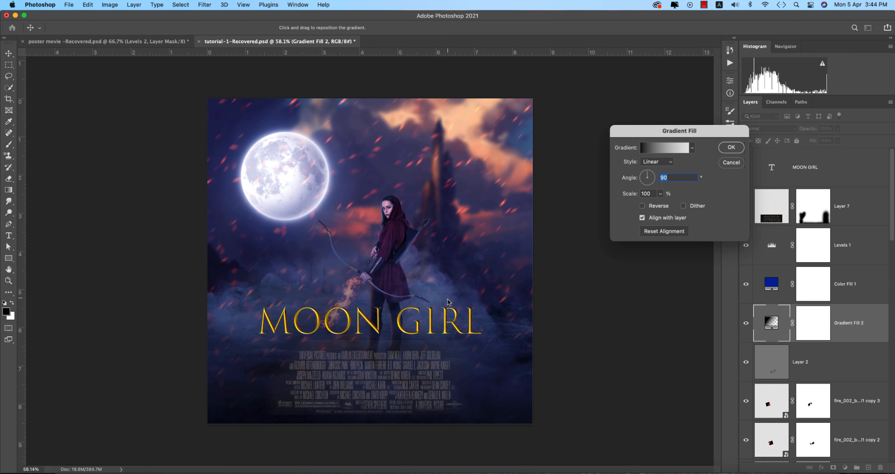
click(732, 146)
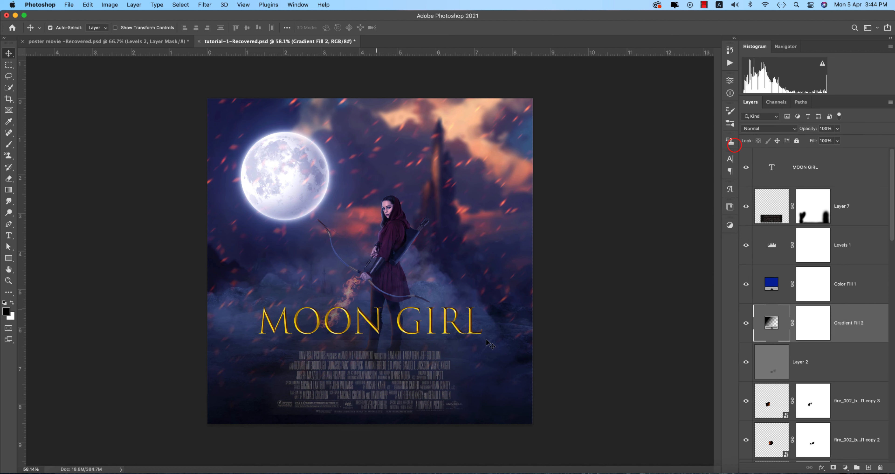
Paint black on the Layer 7 mask along the upper edge of the credits block to hide its box outline.
click(813, 207)
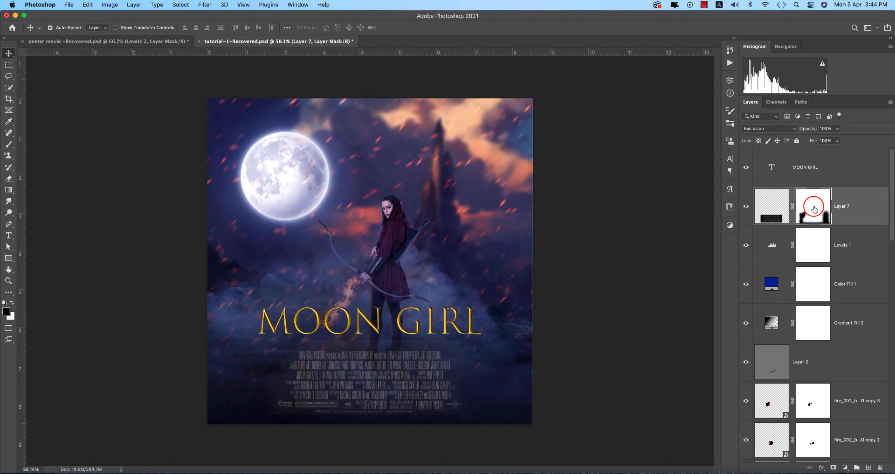
key(b)
drag(321, 336, 552, 333)
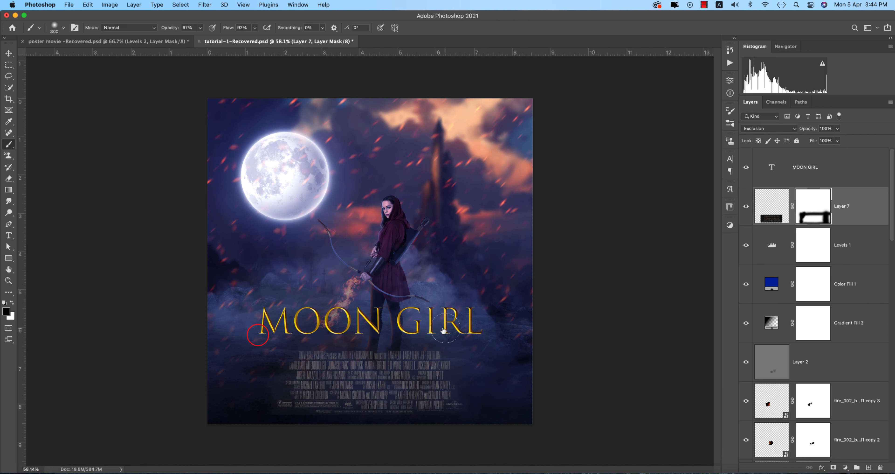
click(8, 53)
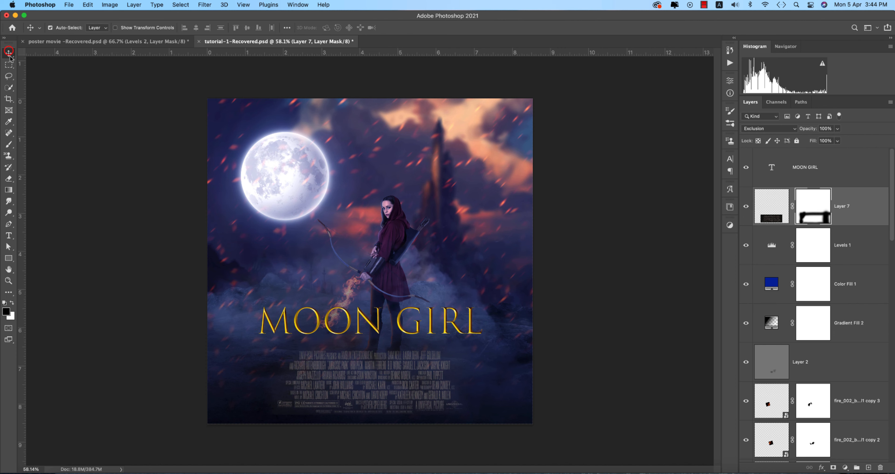
click(56, 179)
Group all layers from the MOON GIRL title down to the one just above the Background.
click(837, 169)
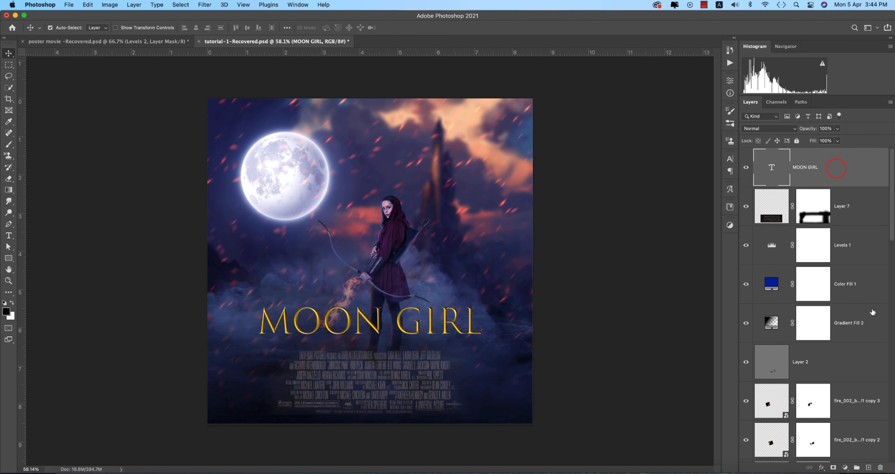
scroll(872, 307, down, 15)
shift+click(833, 405)
key(super+g)
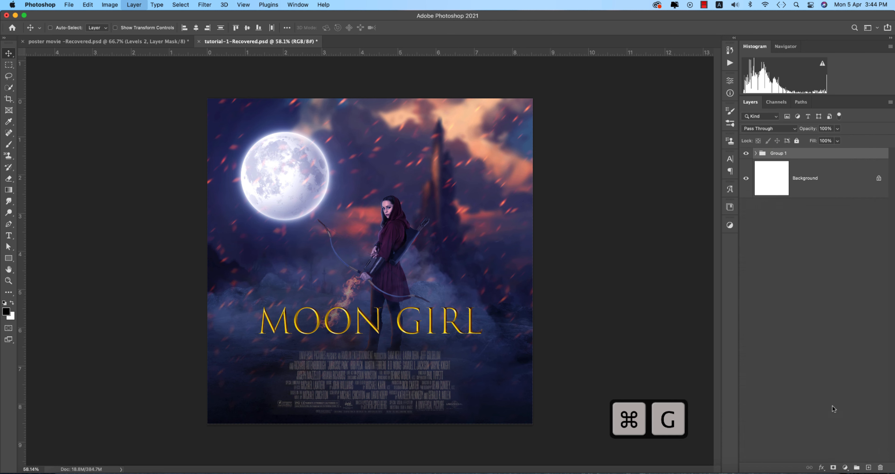
Stamp all visible layers into a new merged layer above Group 1.
right_click(788, 150)
click(598, 292)
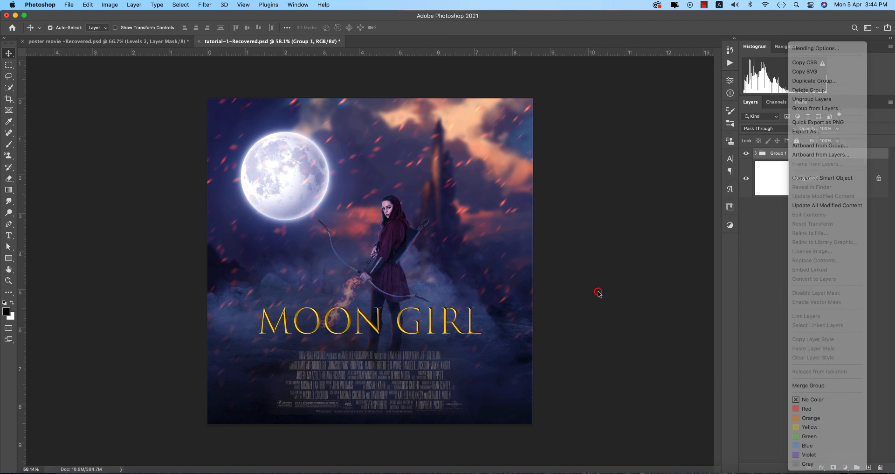
key(alt+shift+super+e)
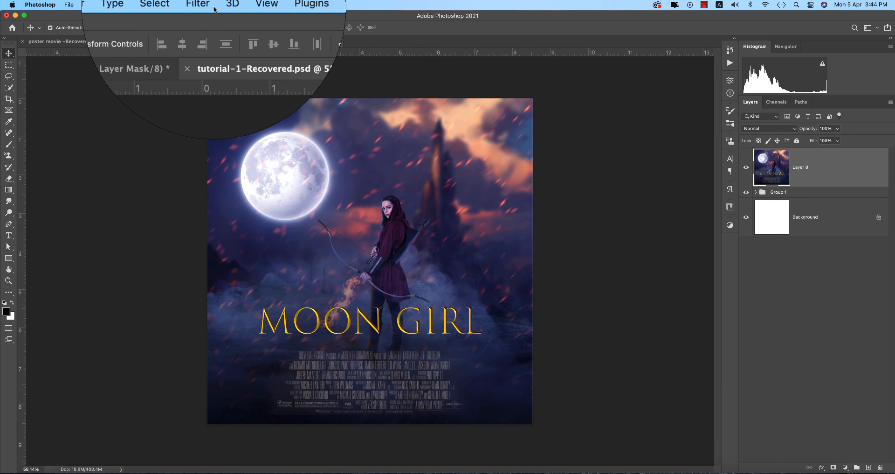
Apply the Color Efex Pro 4 Cross Processing filter with method L03 to the merged layer.
click(204, 4)
mouse_move(262, 243)
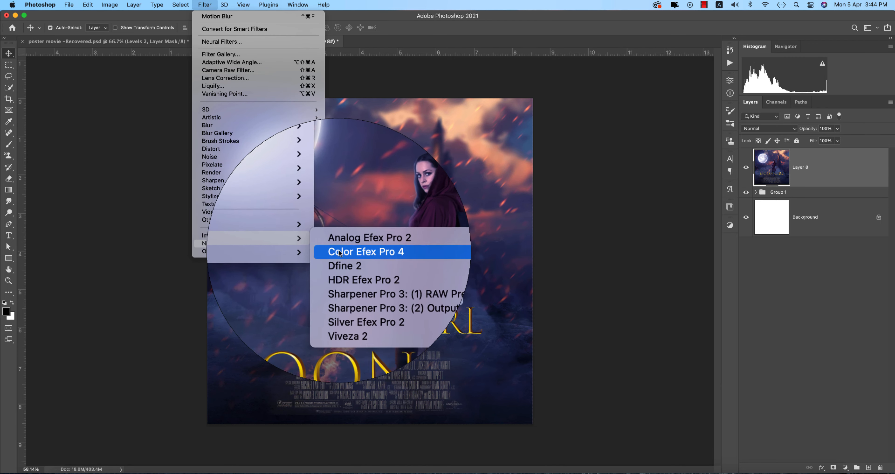
click(339, 250)
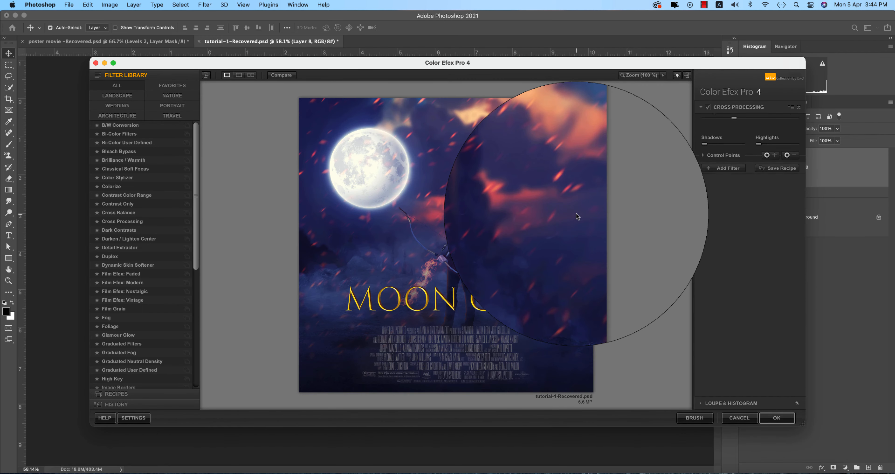
click(783, 128)
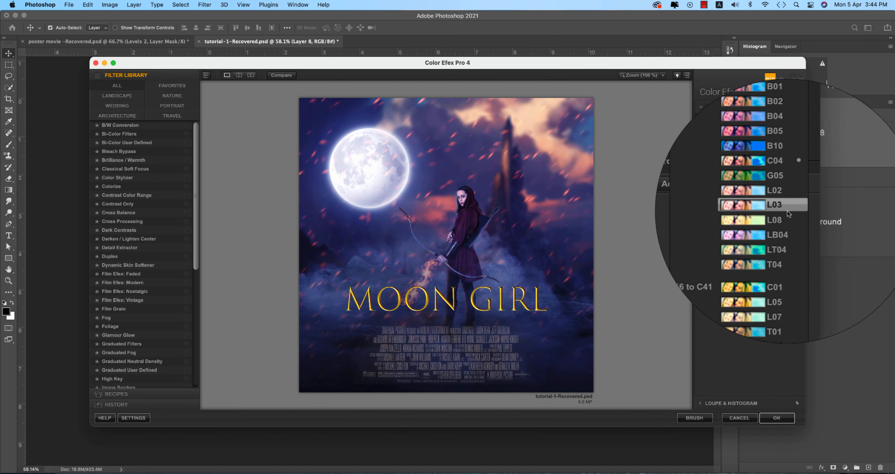
click(786, 210)
click(786, 419)
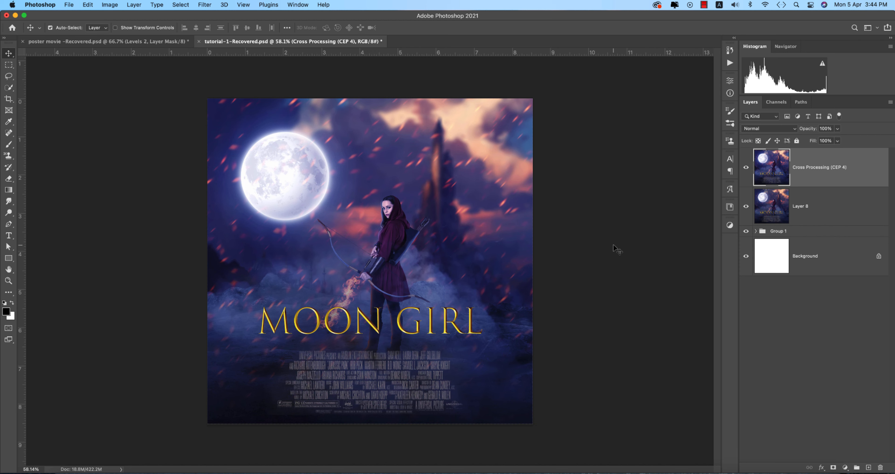
Save the document, plus a JPEG copy named tutorial-1-Recovered.jpg at quality 12 (Maximum) in Baseline ("Standard") format.
key(super+s)
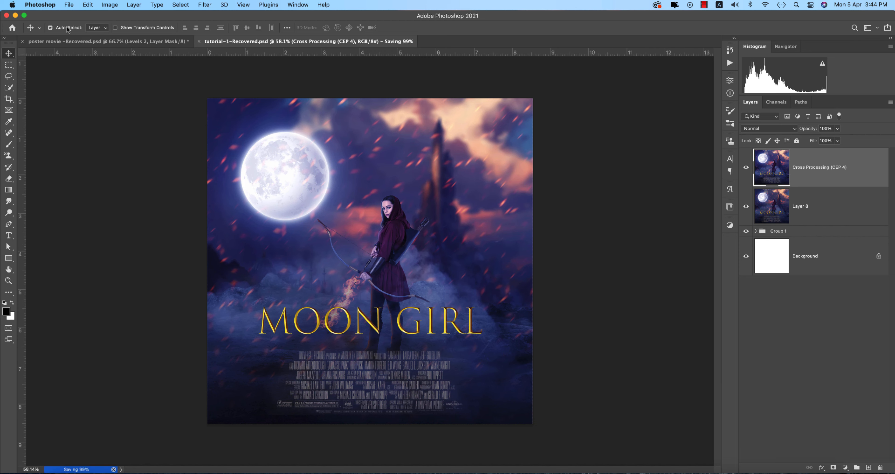
click(68, 5)
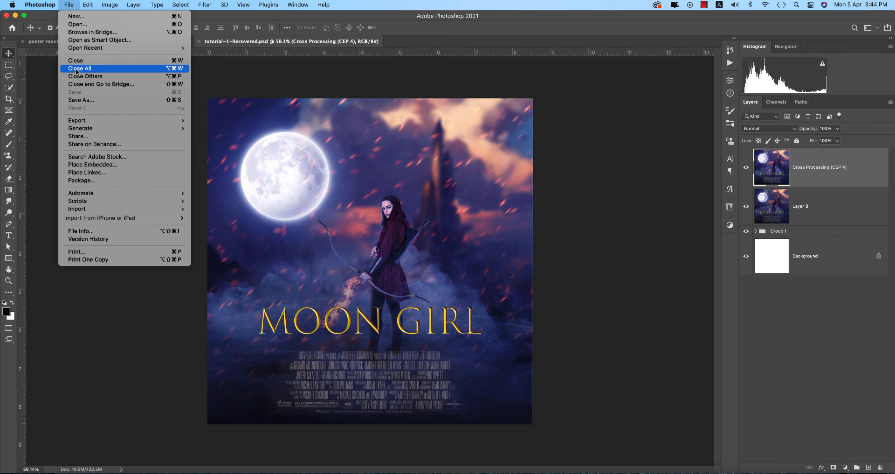
click(83, 99)
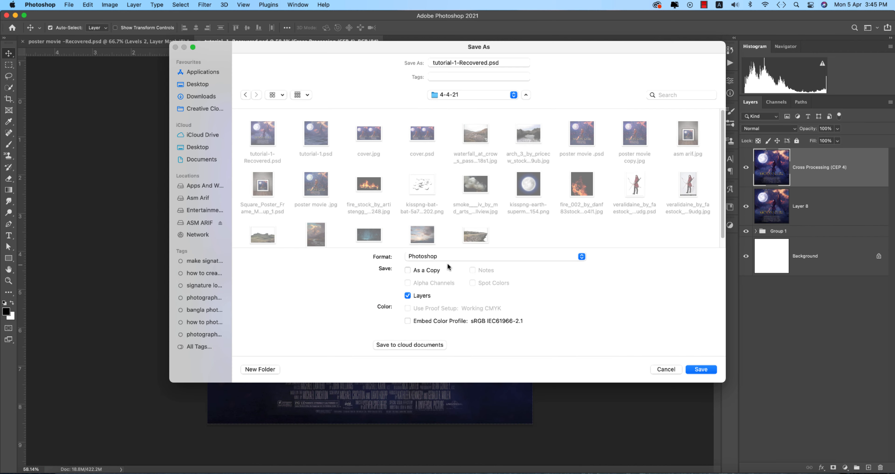
click(452, 256)
click(478, 333)
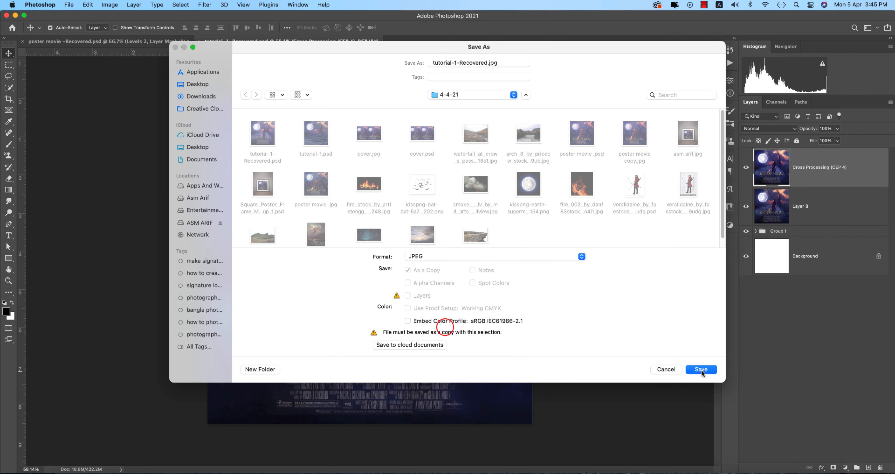
click(701, 370)
click(582, 110)
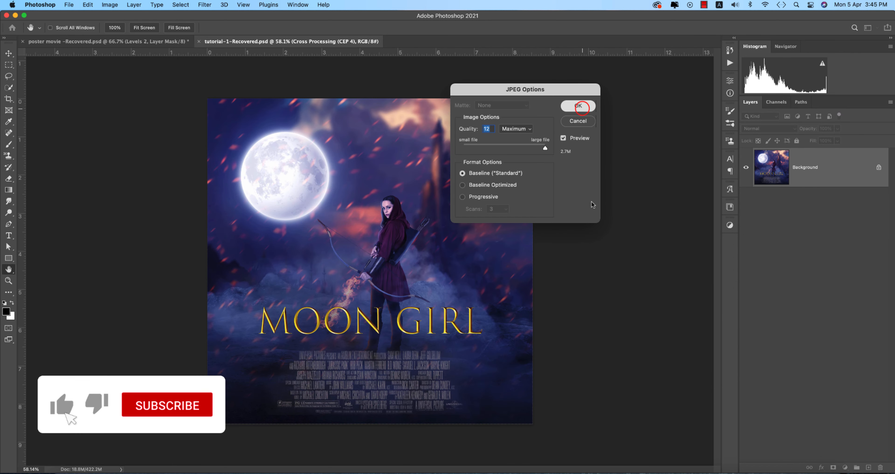